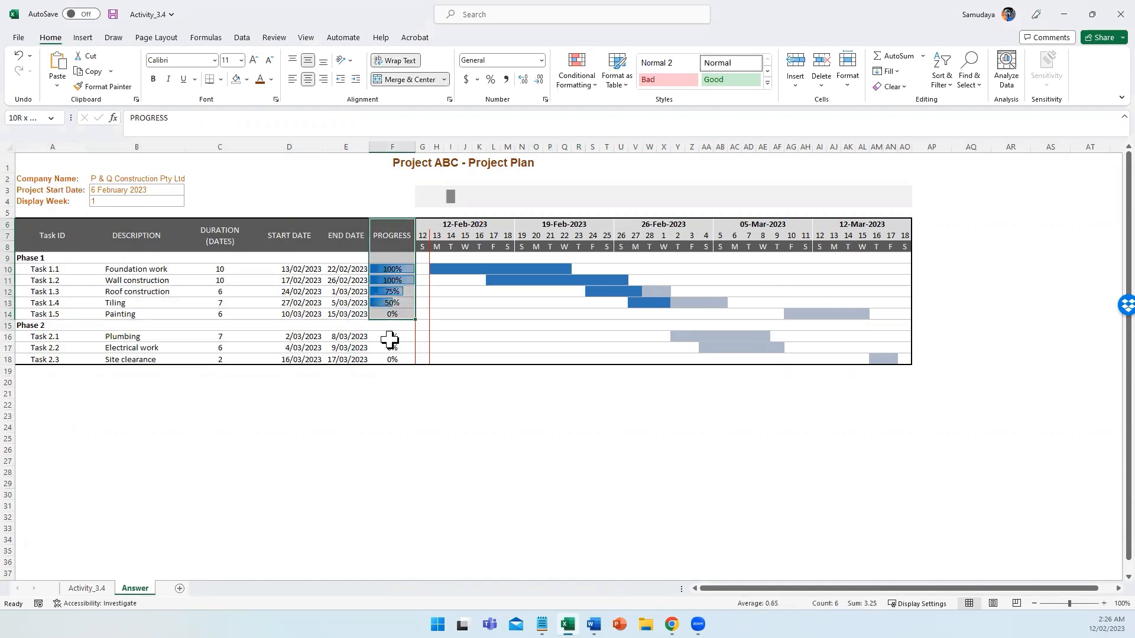
Step: Examine the finished Gantt chart on the Answer sheet and shift its timeline to display week 0
{"action": "left_click", "coordinate": [535, 438]}
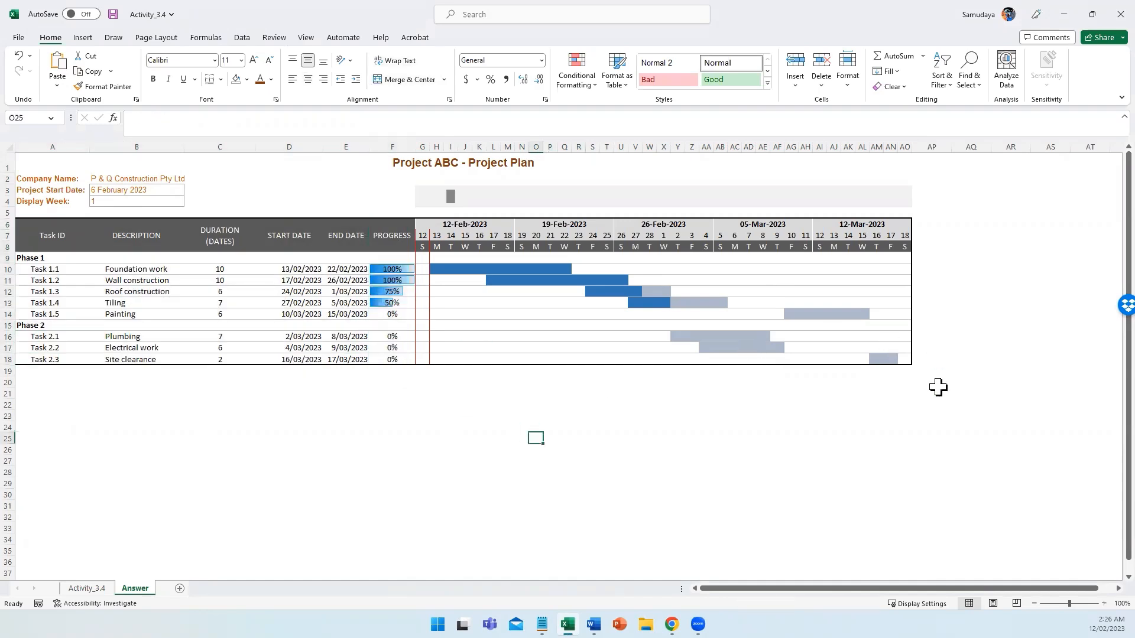
{"action": "left_click_drag", "start_coordinate": [937, 387], "coordinate": [431, 218]}
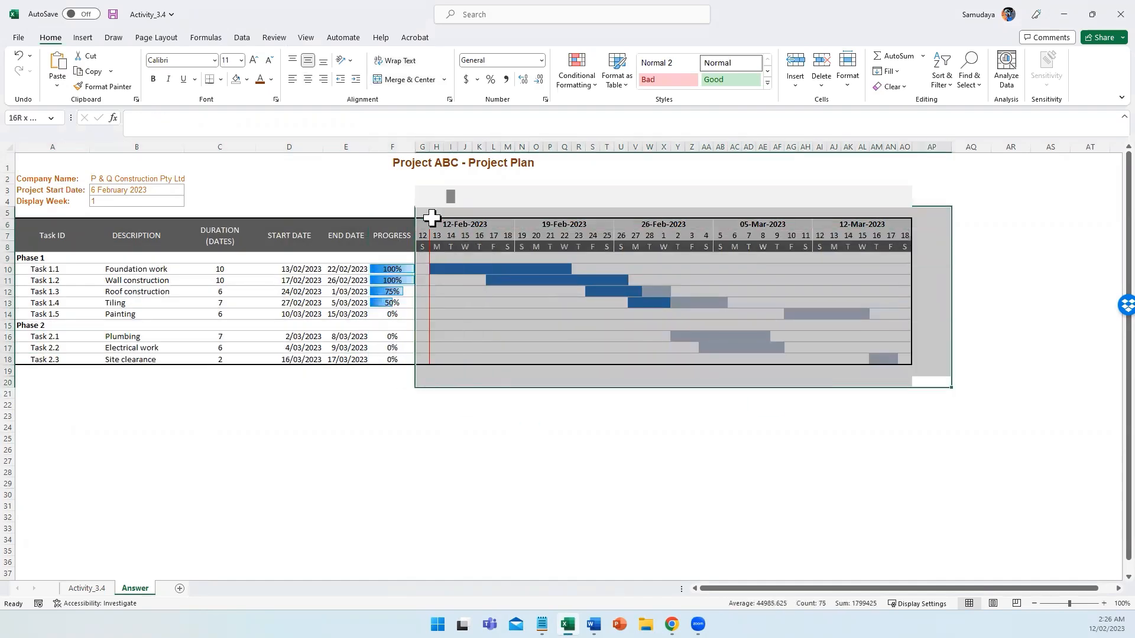
{"action": "left_click", "coordinate": [464, 450]}
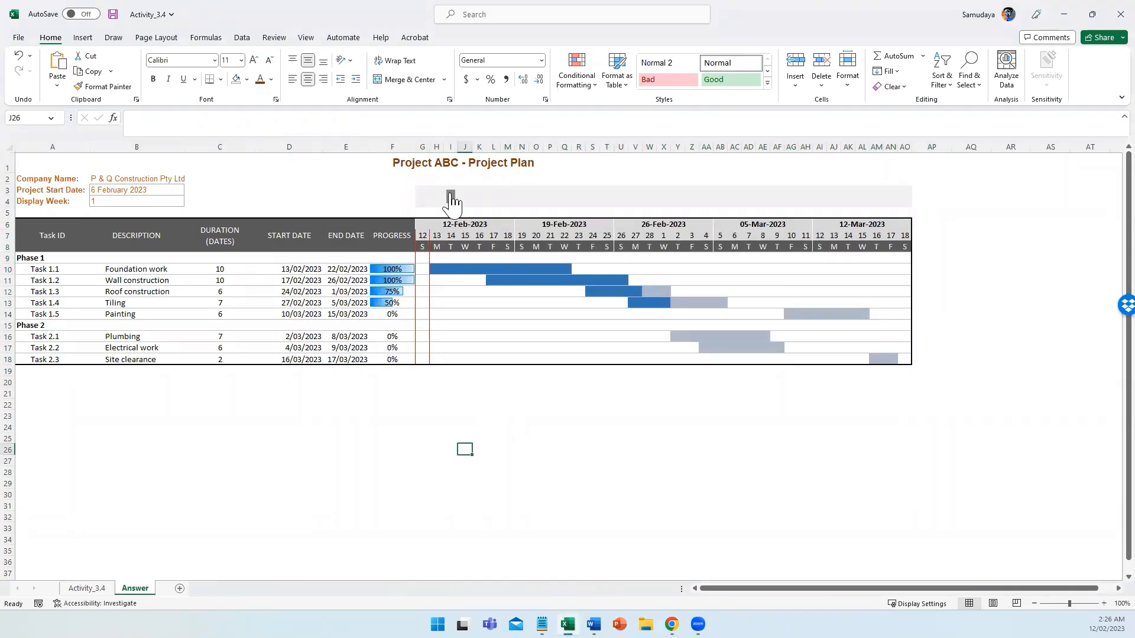
{"action": "mouse_move", "coordinate": [451, 195]}
{"action": "left_mouse_down"}
{"action": "mouse_move", "coordinate": [514, 194]}
{"action": "mouse_move", "coordinate": [437, 197]}
{"action": "left_mouse_up"}
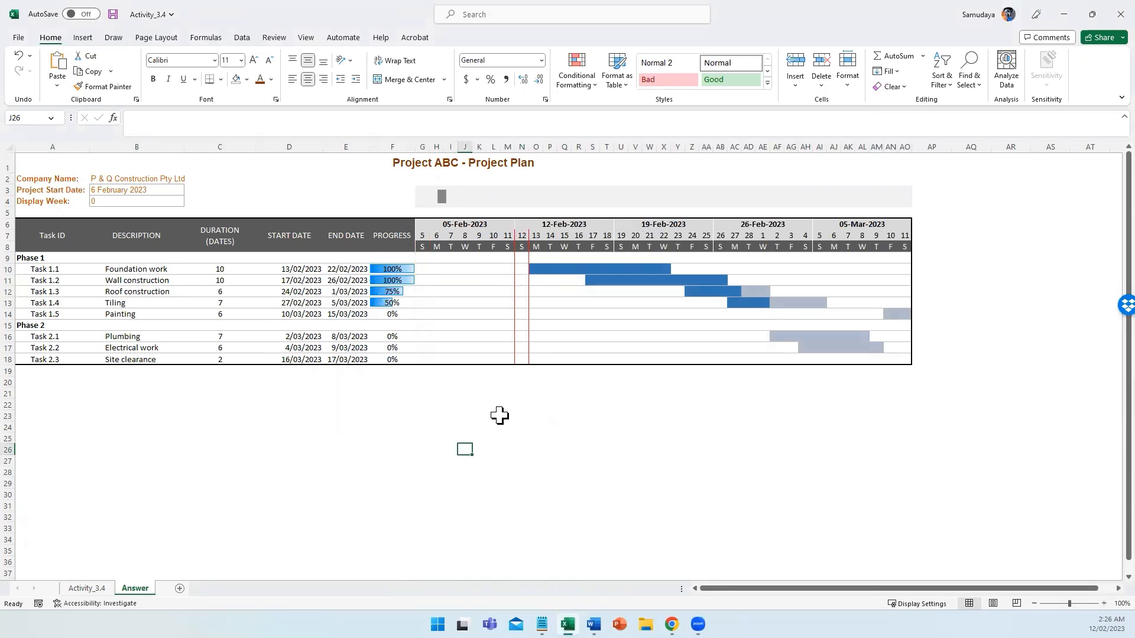
Step: Compare the unformatted project data in A1:F18 of the Activity_3.4 sheet with the finished Answer sheet
{"action": "left_click", "coordinate": [99, 590]}
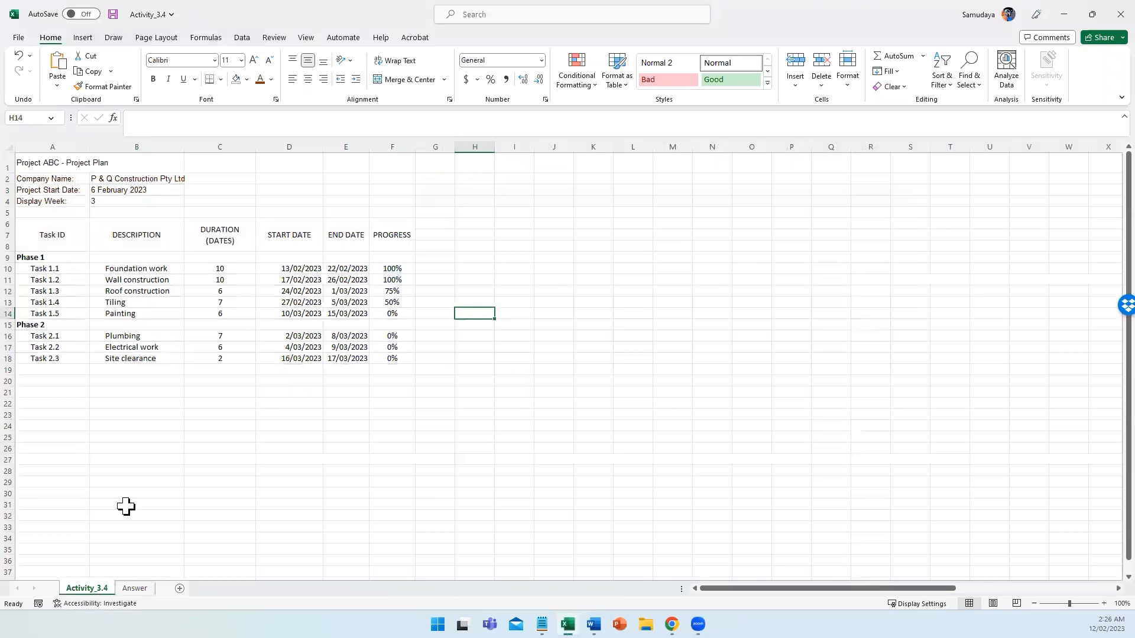
{"action": "left_click_drag", "start_coordinate": [51, 164], "coordinate": [405, 360]}
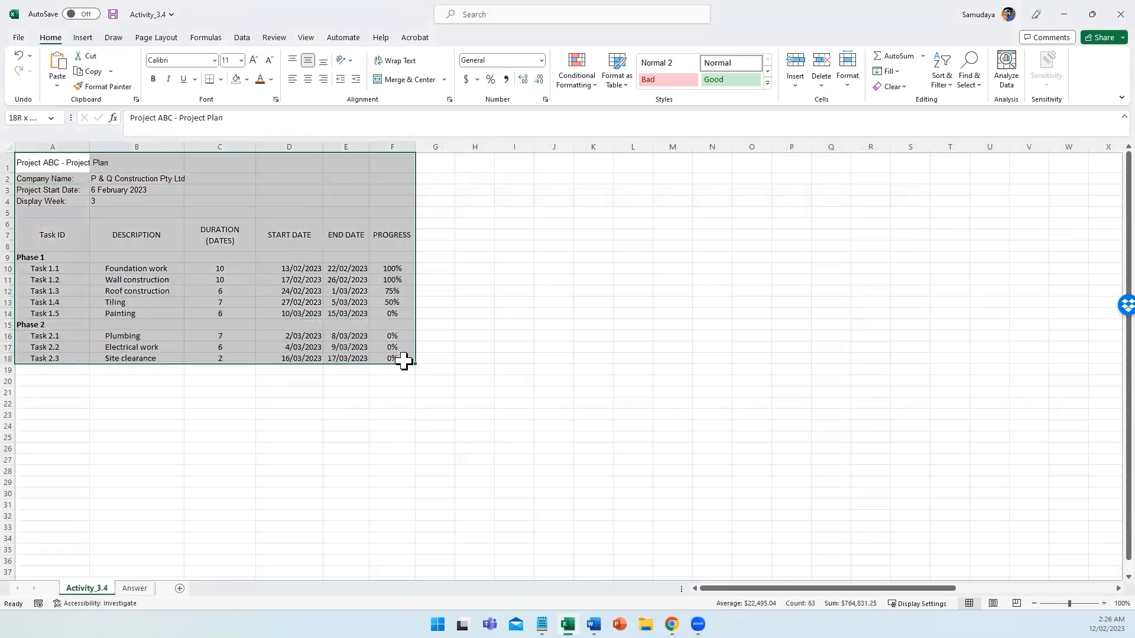
{"action": "left_click", "coordinate": [135, 588]}
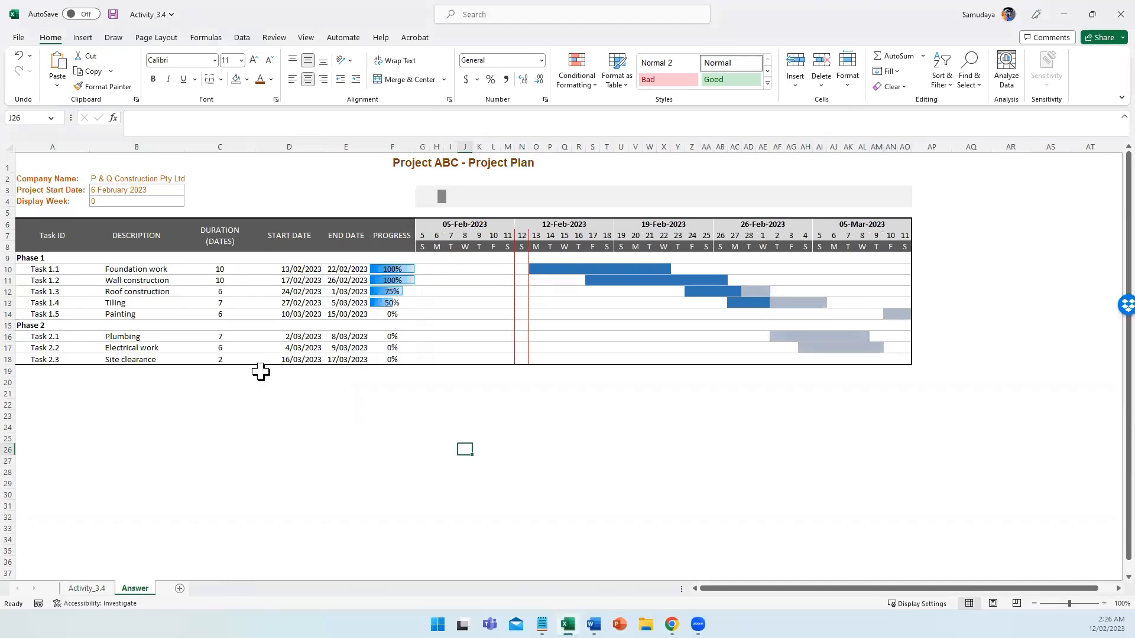
{"action": "left_click", "coordinate": [74, 589]}
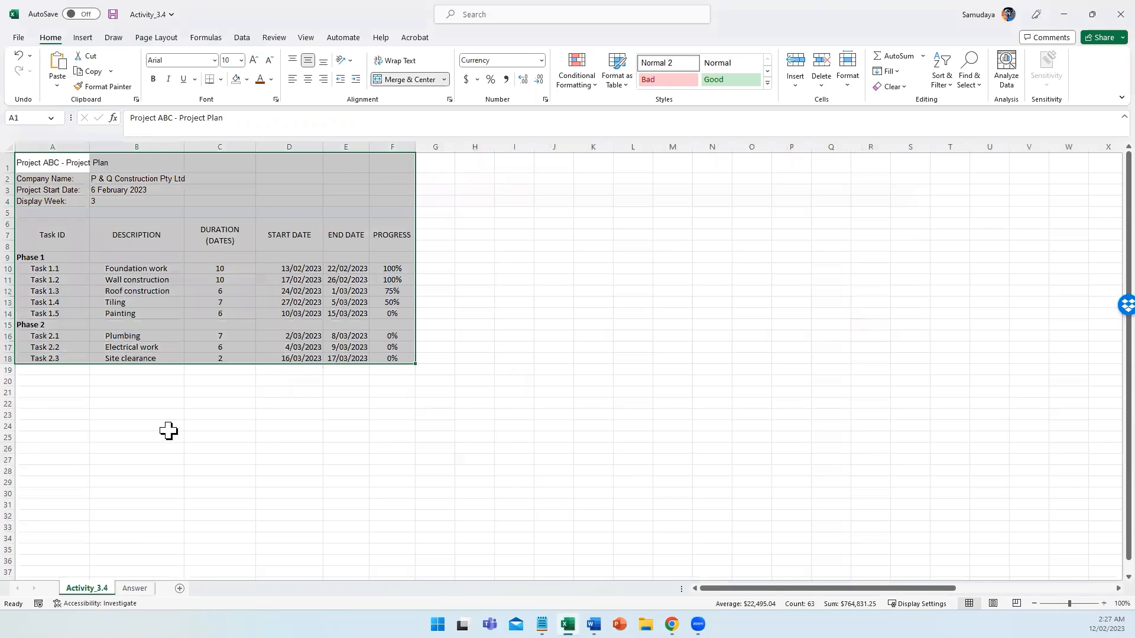
{"action": "left_click", "coordinate": [167, 430]}
Step: Set the project title in A1 to font size 14 and the darkest shade of the orange theme colour
{"action": "left_click", "coordinate": [48, 165]}
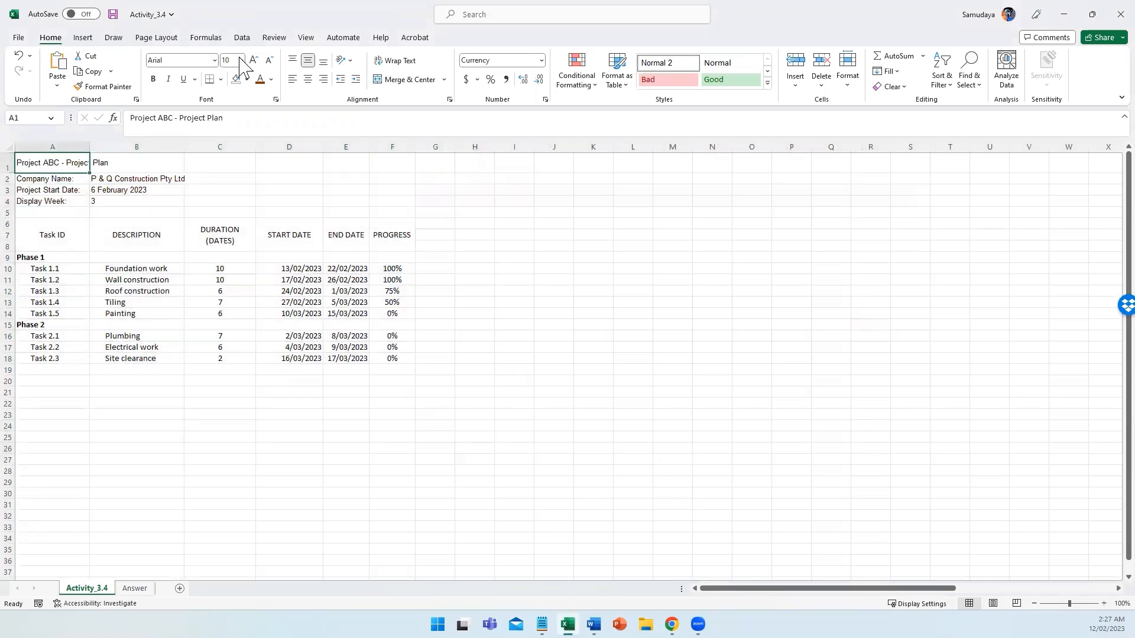
{"action": "left_click", "coordinate": [242, 61]}
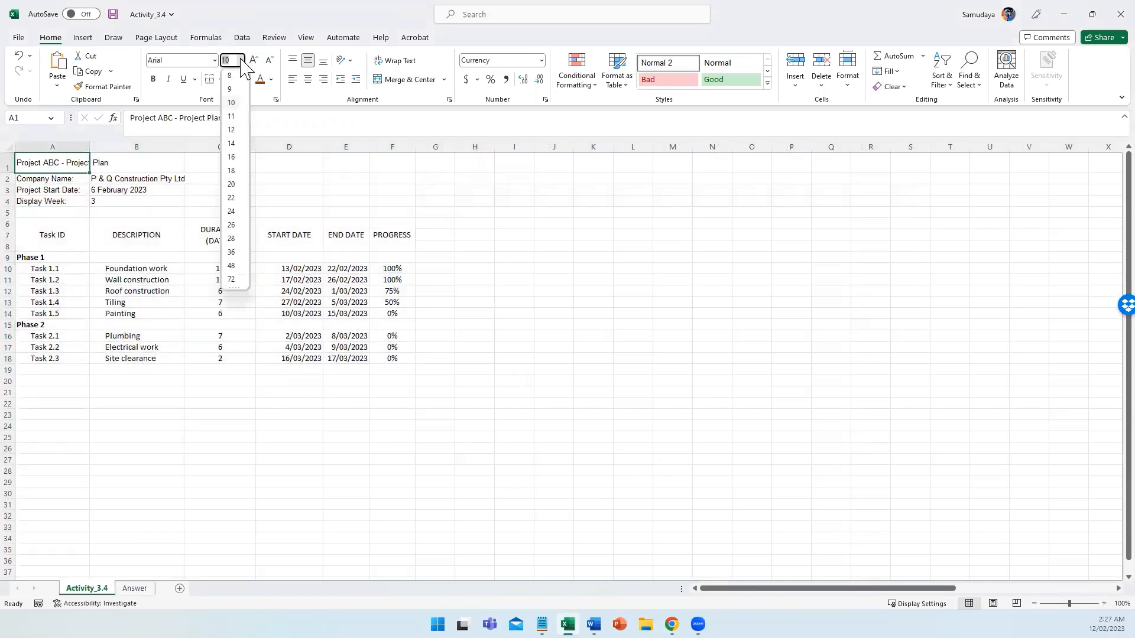
{"action": "left_click", "coordinate": [232, 145]}
{"action": "left_click", "coordinate": [270, 79]}
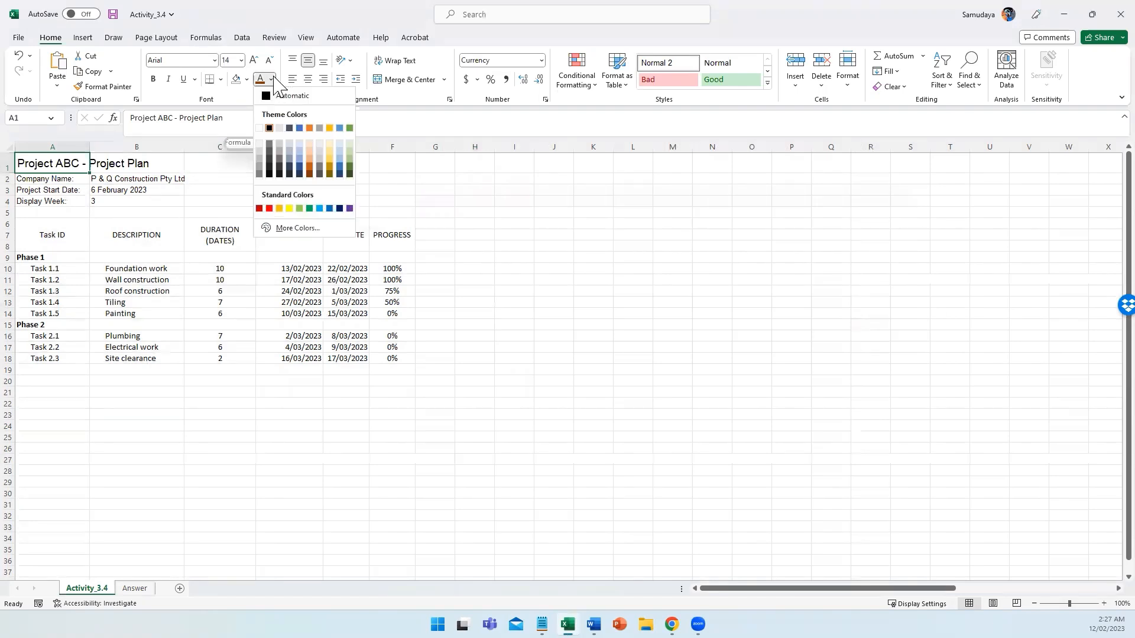
{"action": "left_click", "coordinate": [309, 174]}
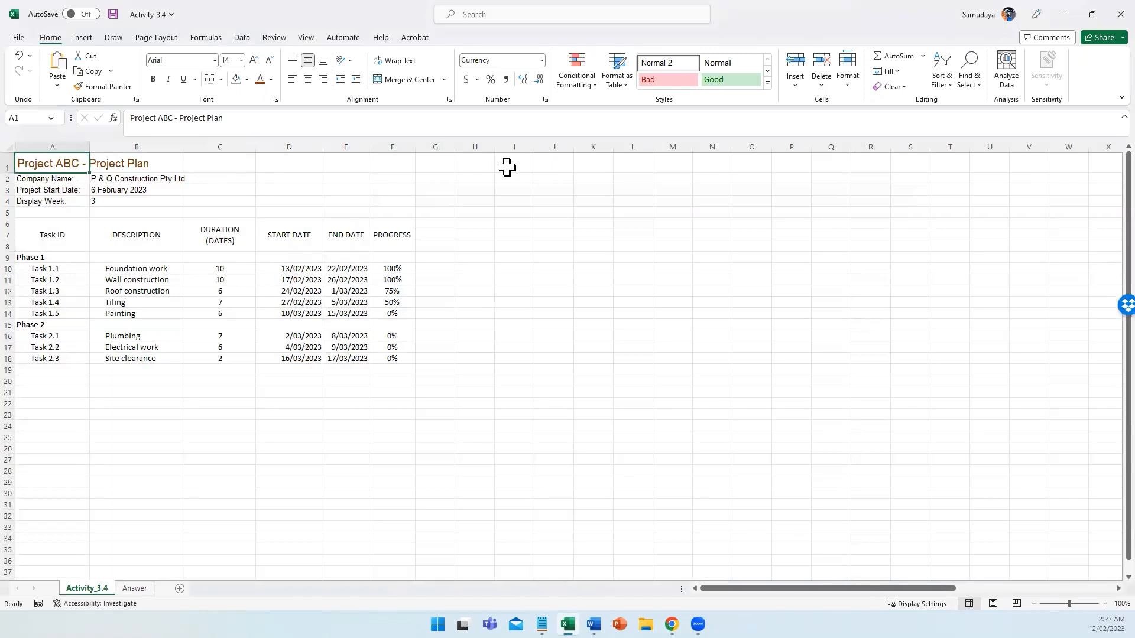
Step: Merge and center the project title across A1:H1 and make it bold
{"action": "left_click_drag", "start_coordinate": [482, 166], "coordinate": [59, 163]}
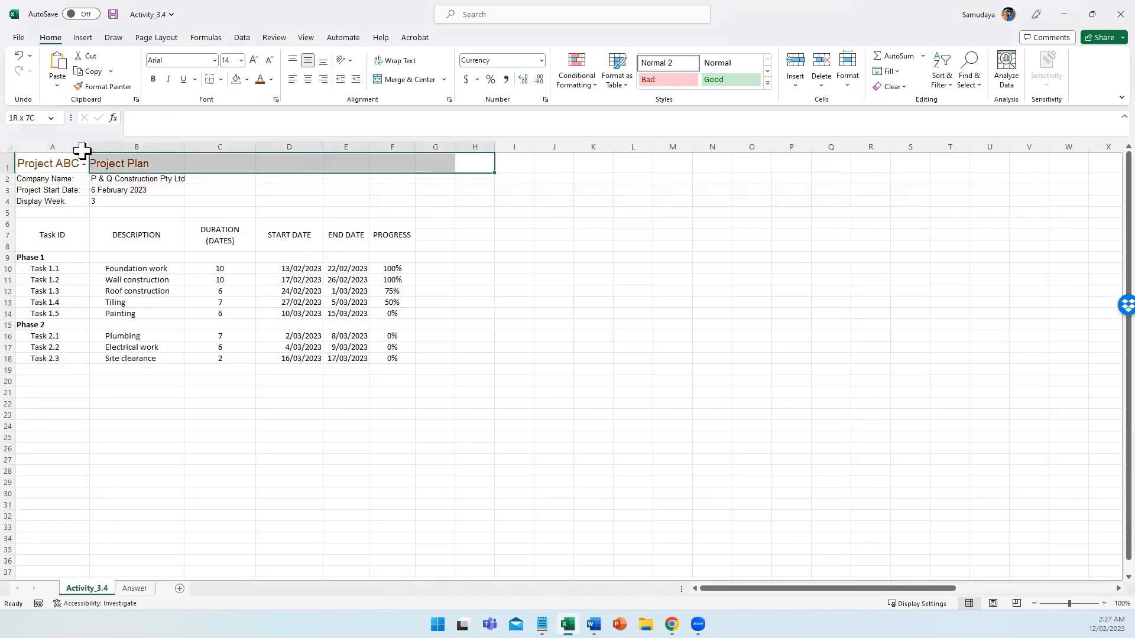
{"action": "left_click", "coordinate": [380, 80]}
{"action": "left_click", "coordinate": [149, 79]}
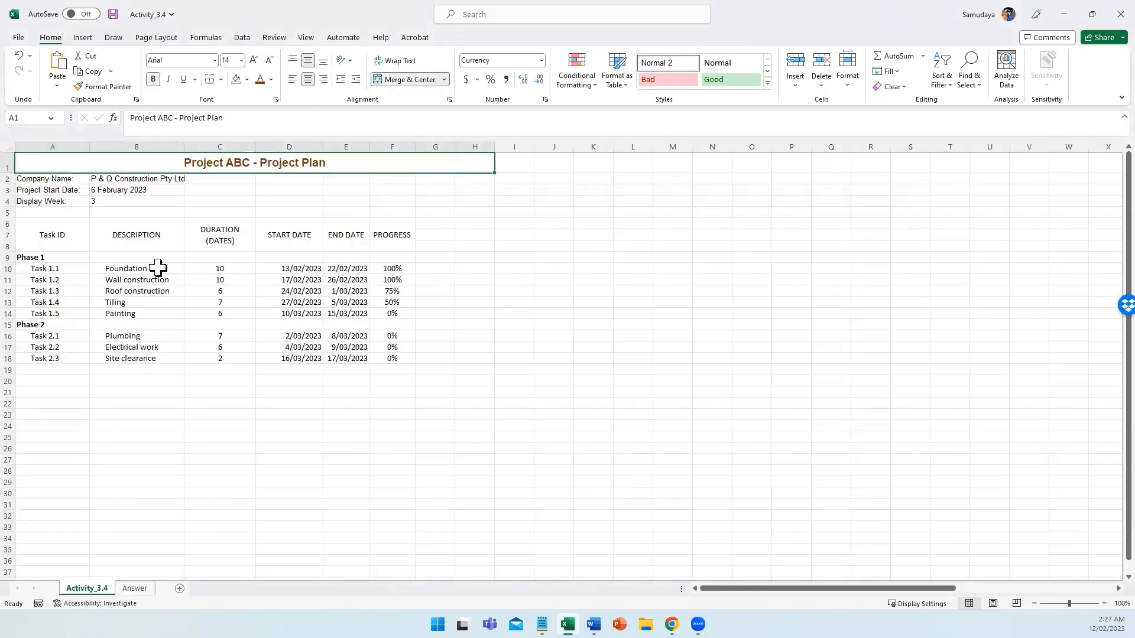
{"action": "left_click", "coordinate": [101, 387]}
Step: Colour the project details in A2:B4 with the second-darkest orange theme shade and make their labels bold
{"action": "left_click_drag", "start_coordinate": [37, 180], "coordinate": [106, 201]}
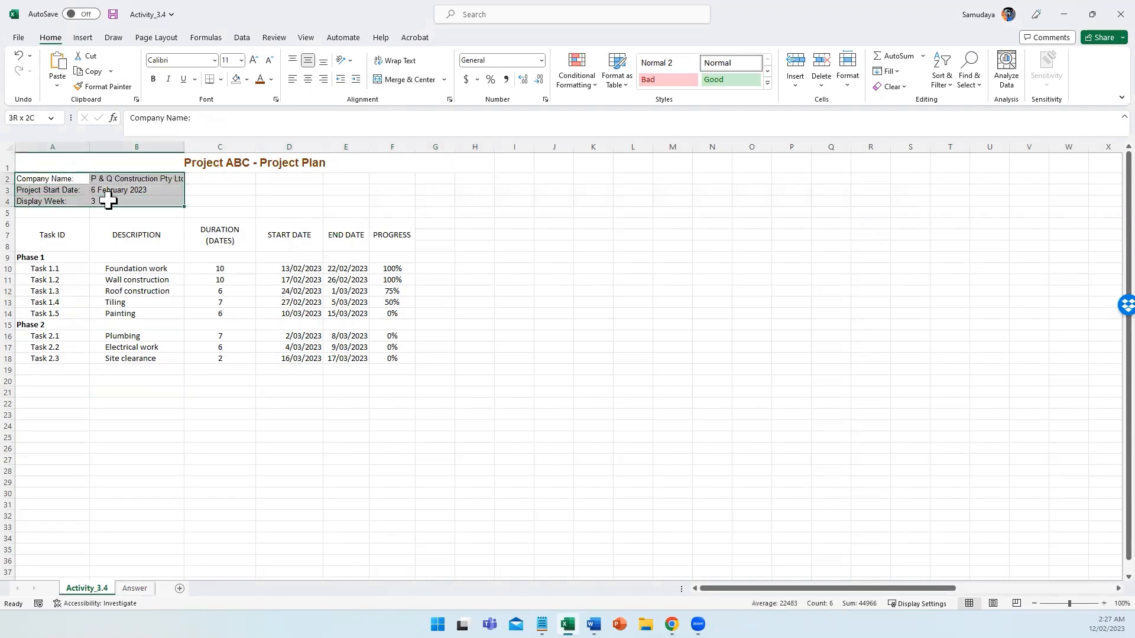
{"action": "left_click", "coordinate": [271, 80]}
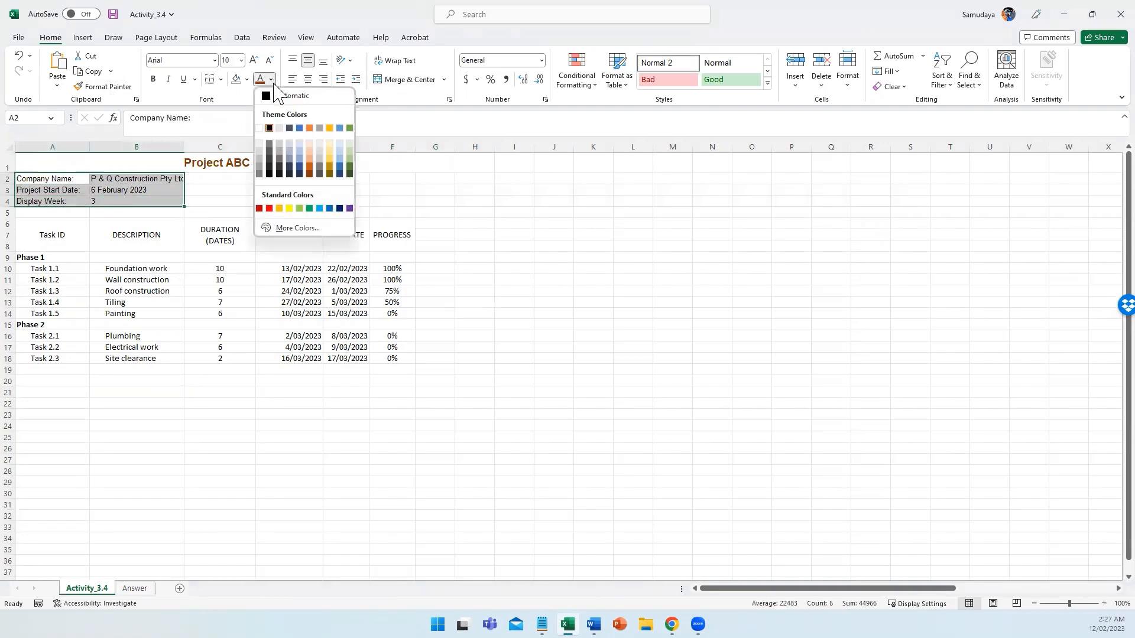
{"action": "left_click", "coordinate": [309, 169]}
Step: Link cell G7 to the project start date with the formula =B3
{"action": "left_click", "coordinate": [433, 235]}
{"action": "type", "text": "="}
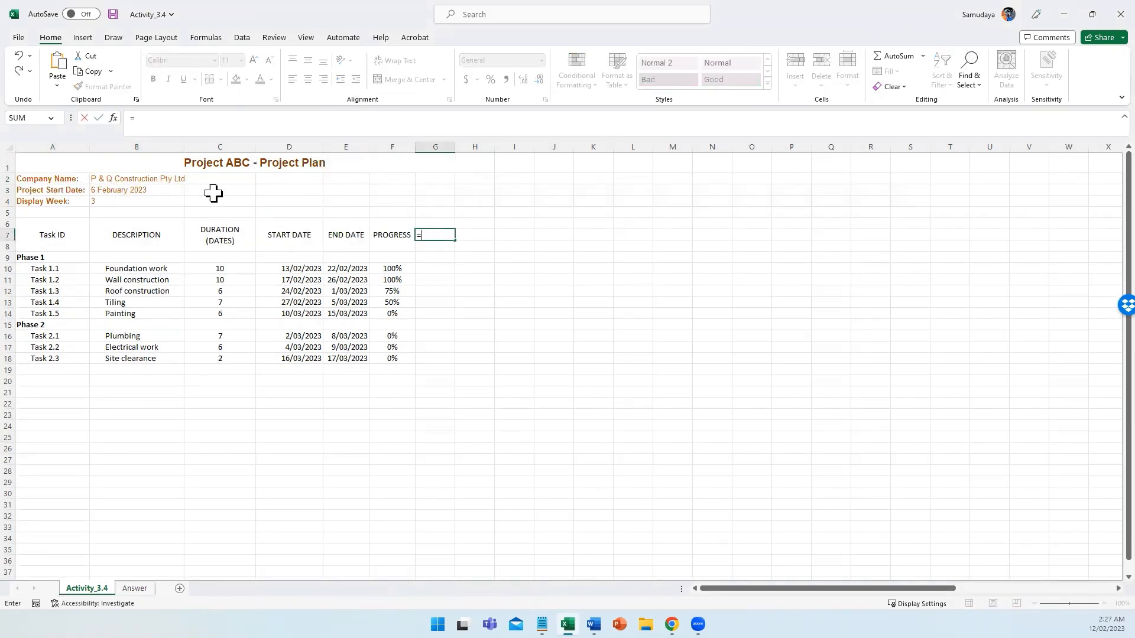
{"action": "left_click", "coordinate": [108, 190]}
{"action": "key", "text": "Return"}
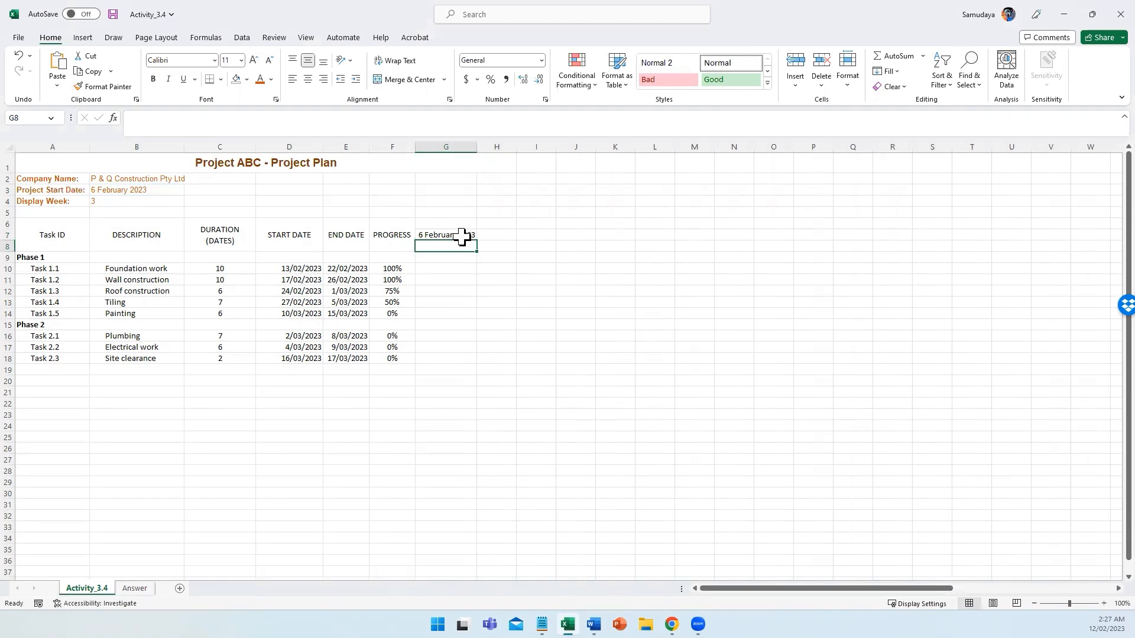
Step: Enter =G7+1 in H7 and fill the formula across row 7 to column V
{"action": "left_click", "coordinate": [492, 236]}
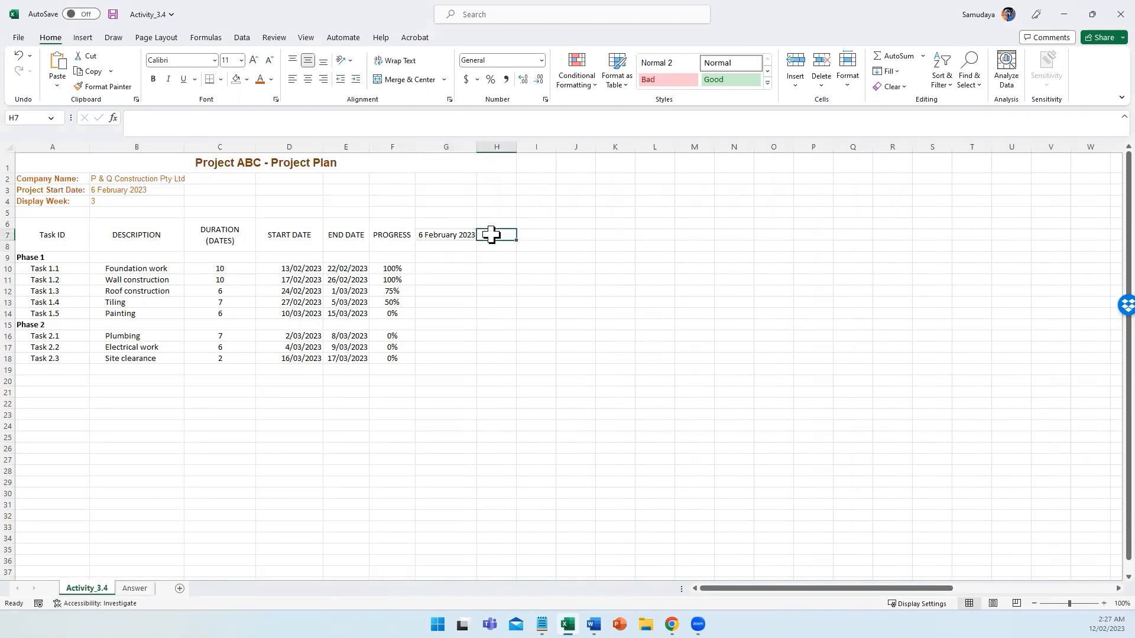
{"action": "type", "text": "="}
{"action": "left_click", "coordinate": [455, 236]}
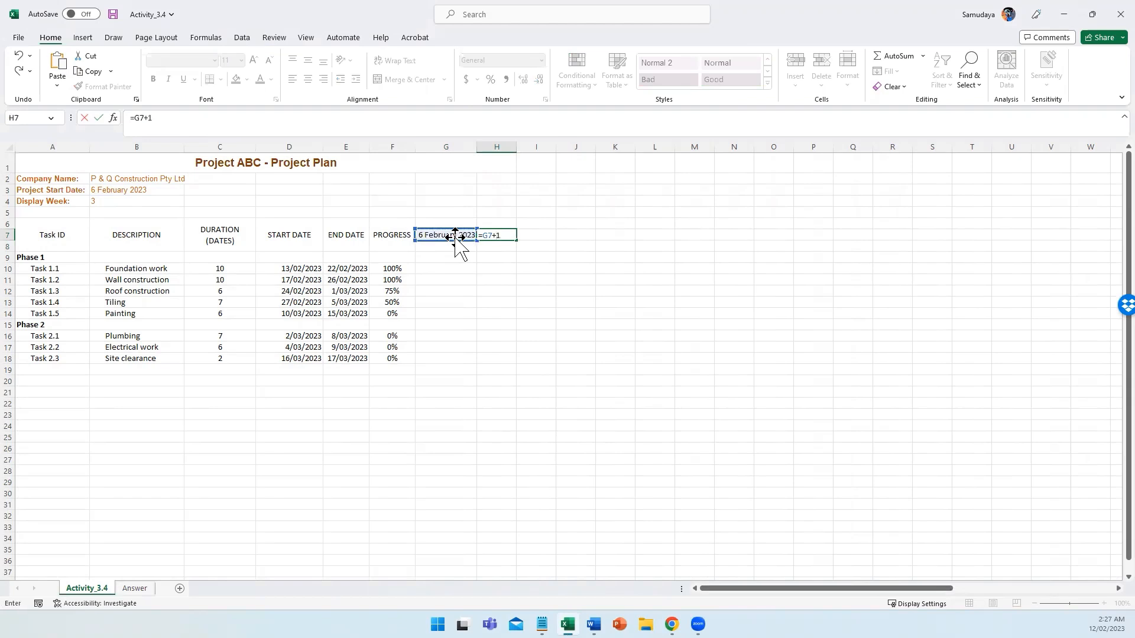
{"action": "key", "text": "Return"}
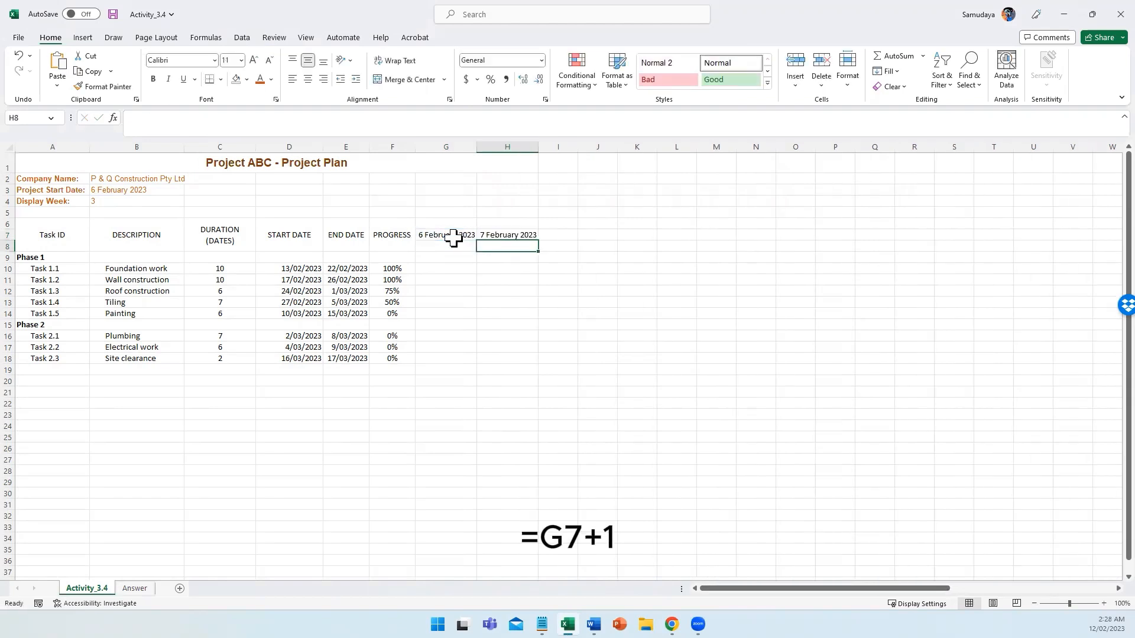
{"action": "left_click", "coordinate": [513, 235]}
{"action": "left_click_drag", "start_coordinate": [538, 241], "coordinate": [1086, 234]}
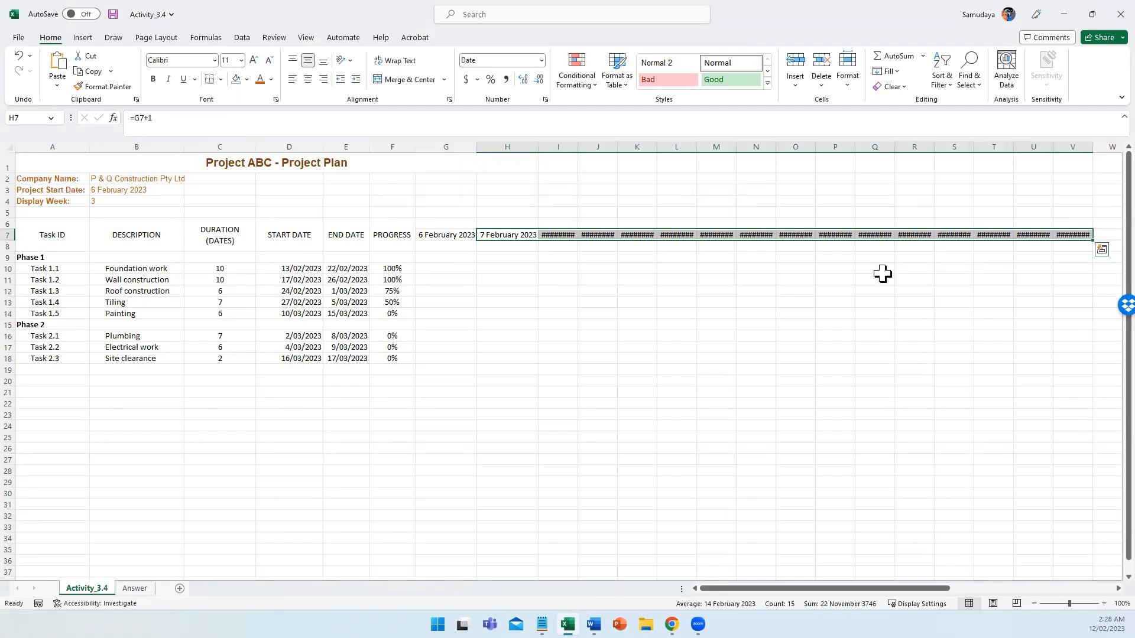
Step: Apply the custom number format d to G7:V7 so the dates show only the day number
{"action": "left_click_drag", "start_coordinate": [437, 237], "coordinate": [1079, 236]}
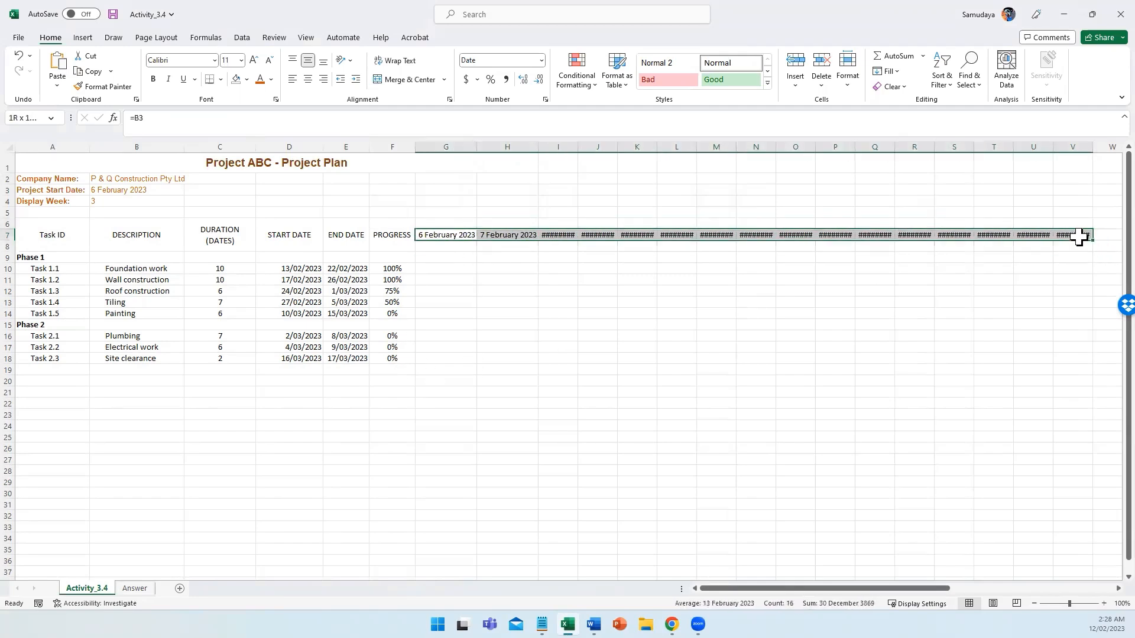
{"action": "right_click", "coordinate": [438, 237]}
{"action": "left_click", "coordinate": [482, 527]}
{"action": "left_click", "coordinate": [59, 71]}
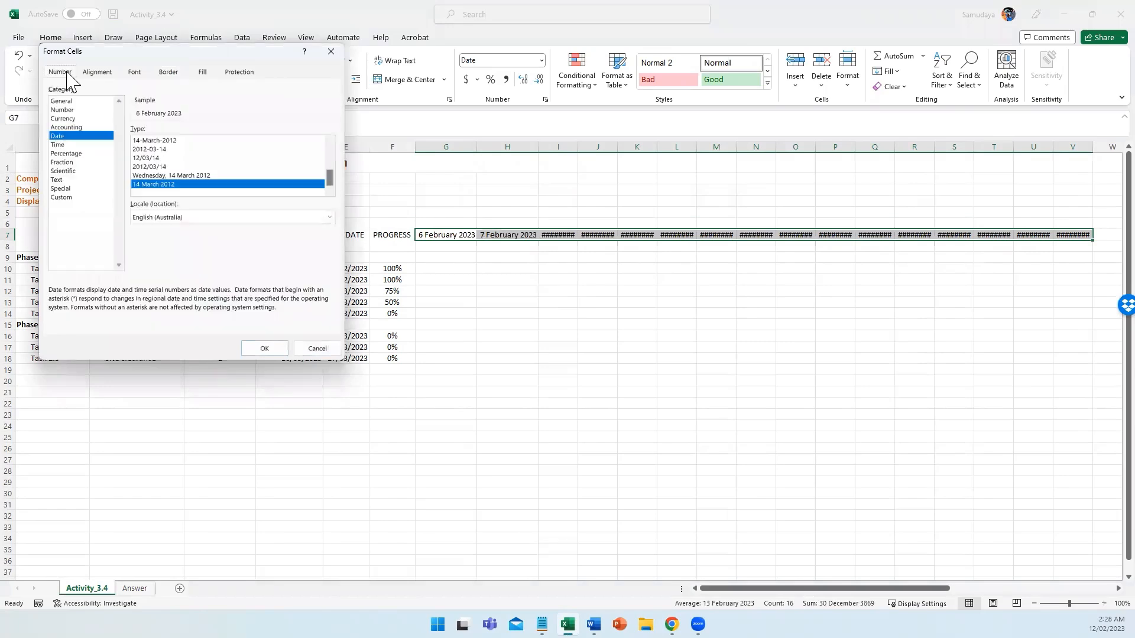
{"action": "left_click_drag", "start_coordinate": [82, 52], "coordinate": [274, 107]}
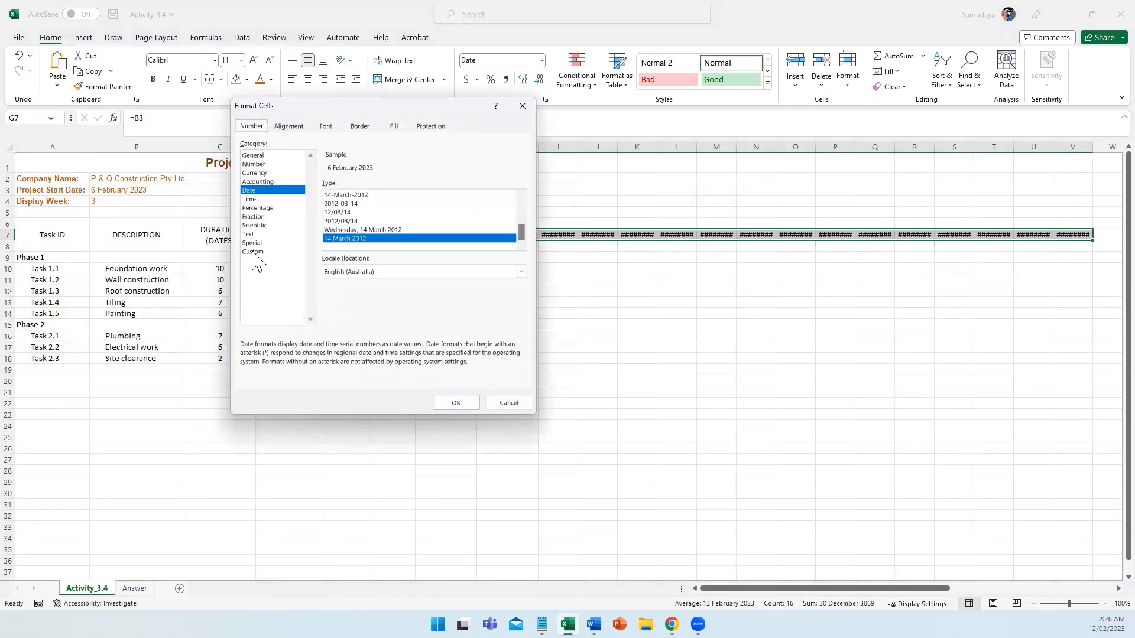
{"action": "left_click", "coordinate": [253, 253]}
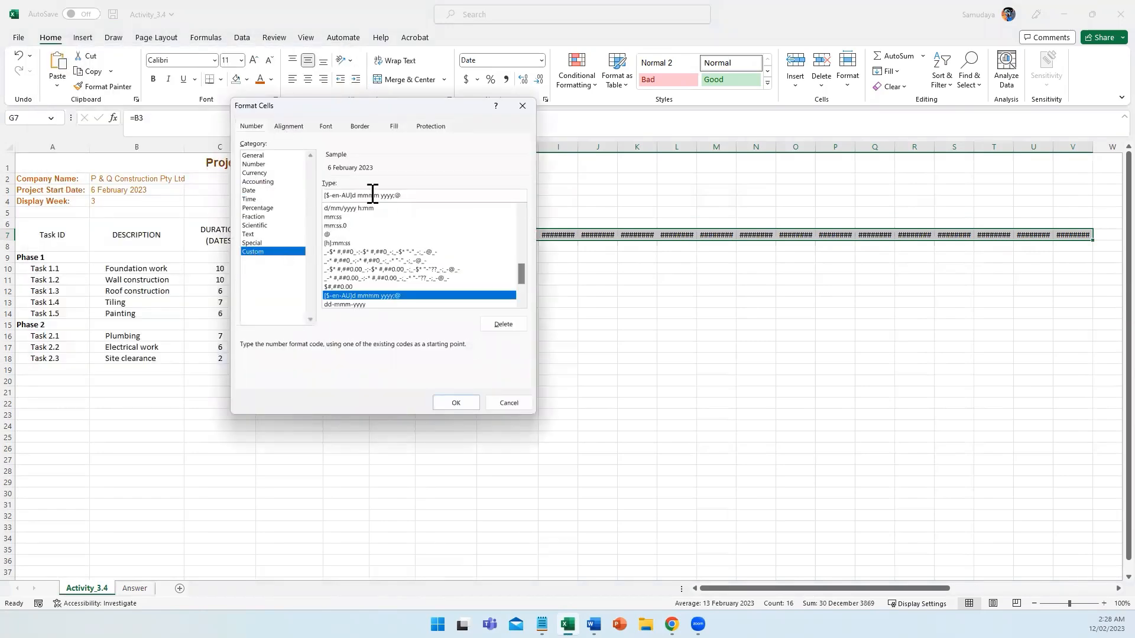
{"action": "left_click_drag", "start_coordinate": [402, 195], "coordinate": [299, 178]}
{"action": "type", "text": "d"}
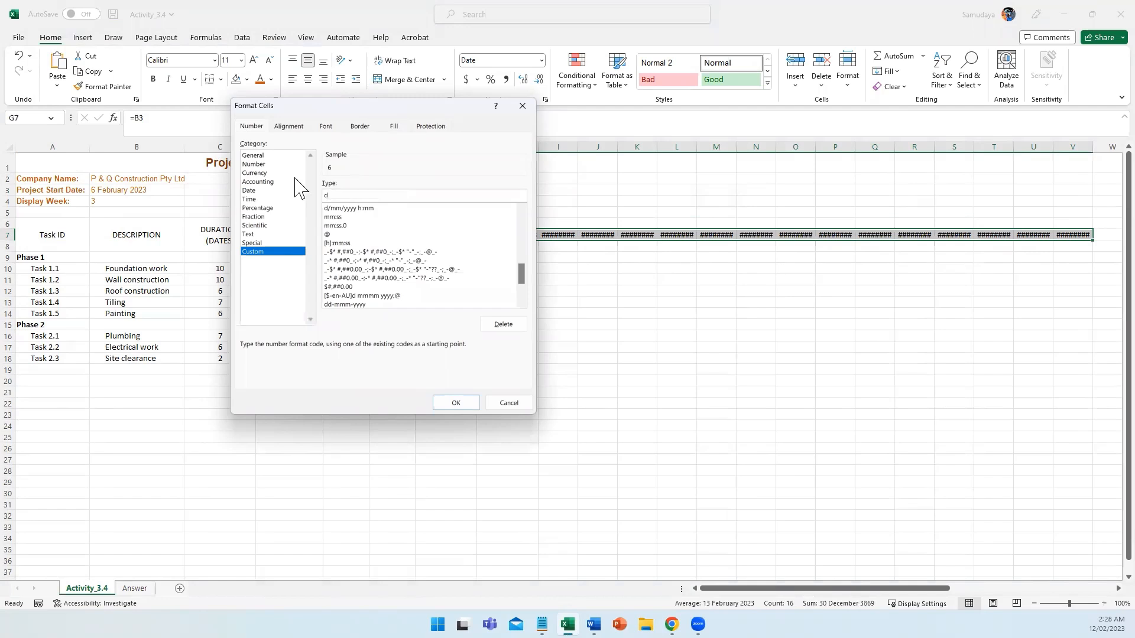
{"action": "left_click", "coordinate": [456, 403]}
Step: Narrow columns G to V evenly to fit the day numbers, and extend the date formula in row 7 to column AH
{"action": "left_click_drag", "start_coordinate": [427, 147], "coordinate": [1032, 148]}
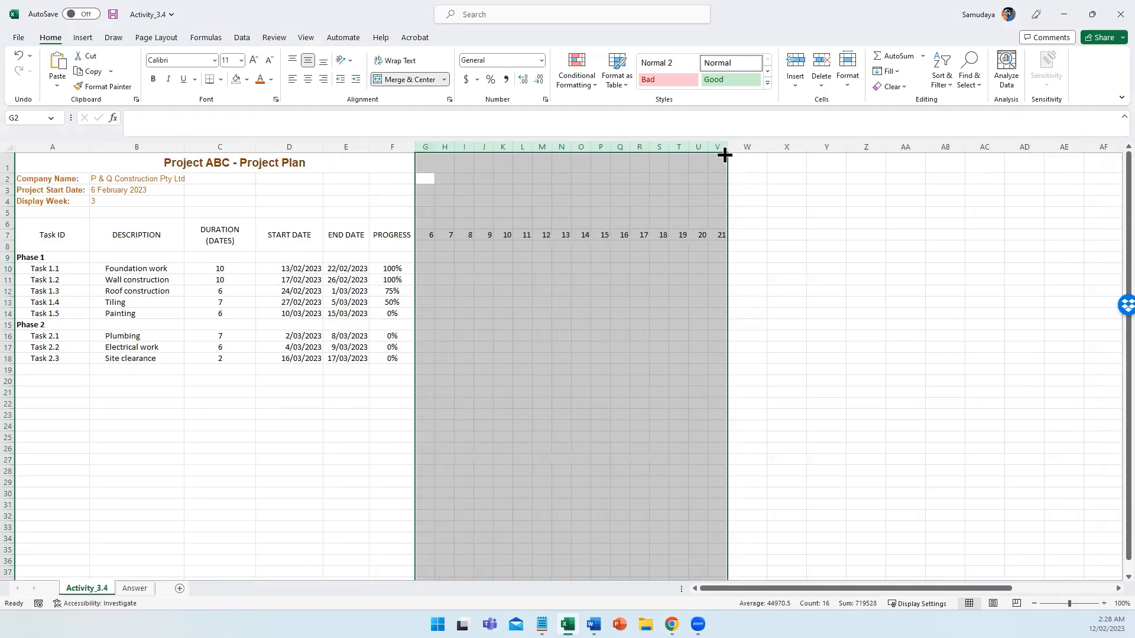
{"action": "left_click_drag", "start_coordinate": [723, 148], "coordinate": [716, 149]}
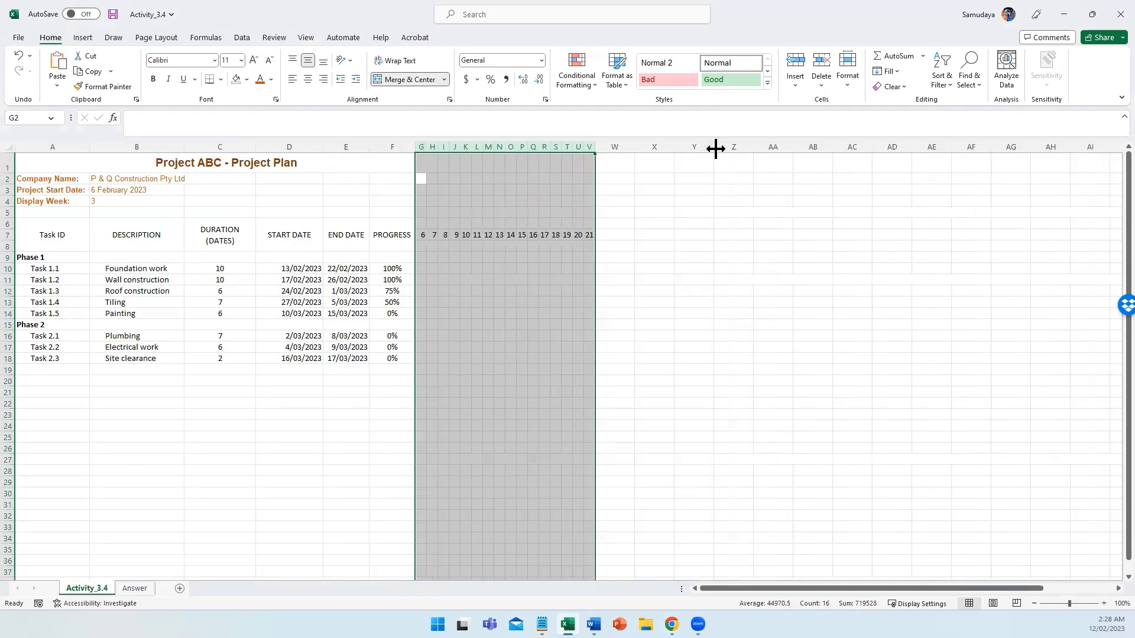
{"action": "left_click", "coordinate": [659, 311]}
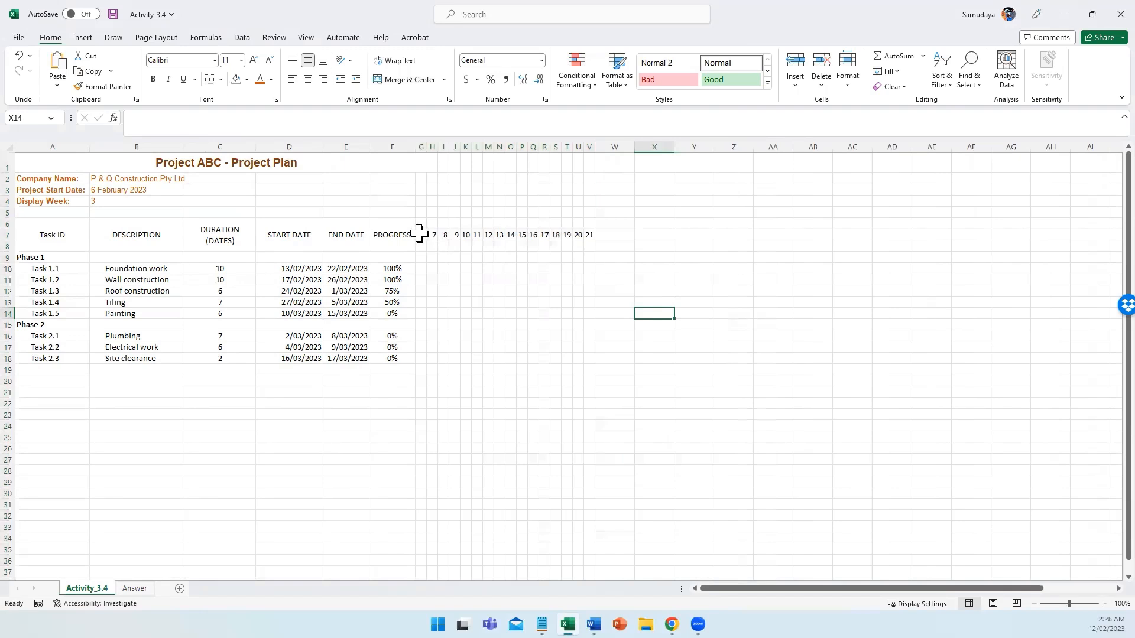
{"action": "left_click_drag", "start_coordinate": [435, 235], "coordinate": [1074, 239]}
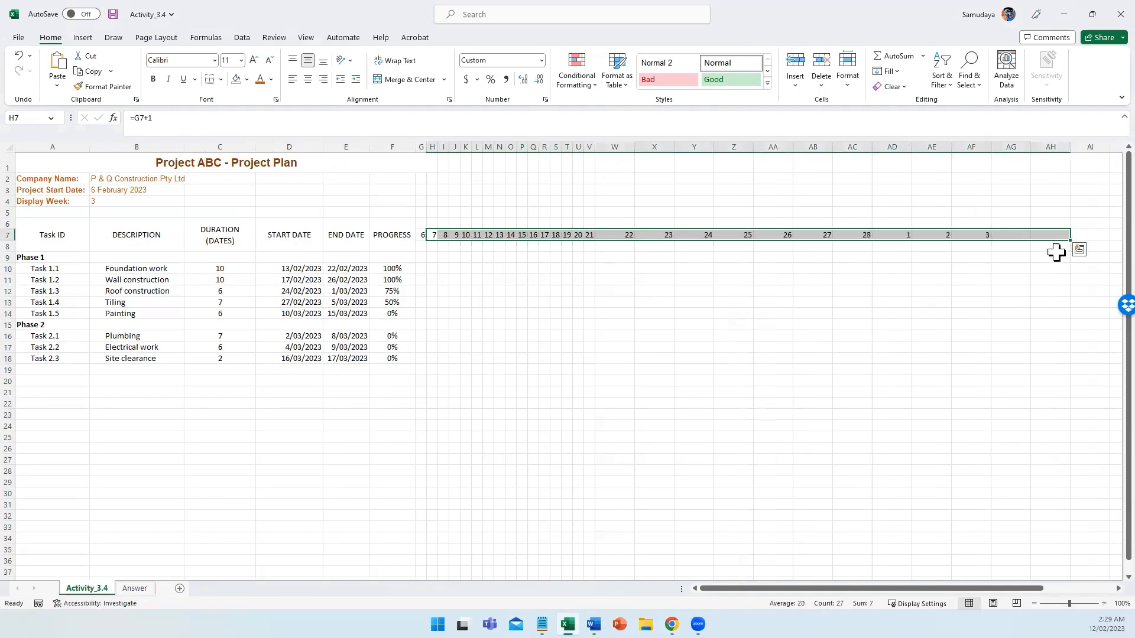
{"action": "left_click", "coordinate": [597, 390]}
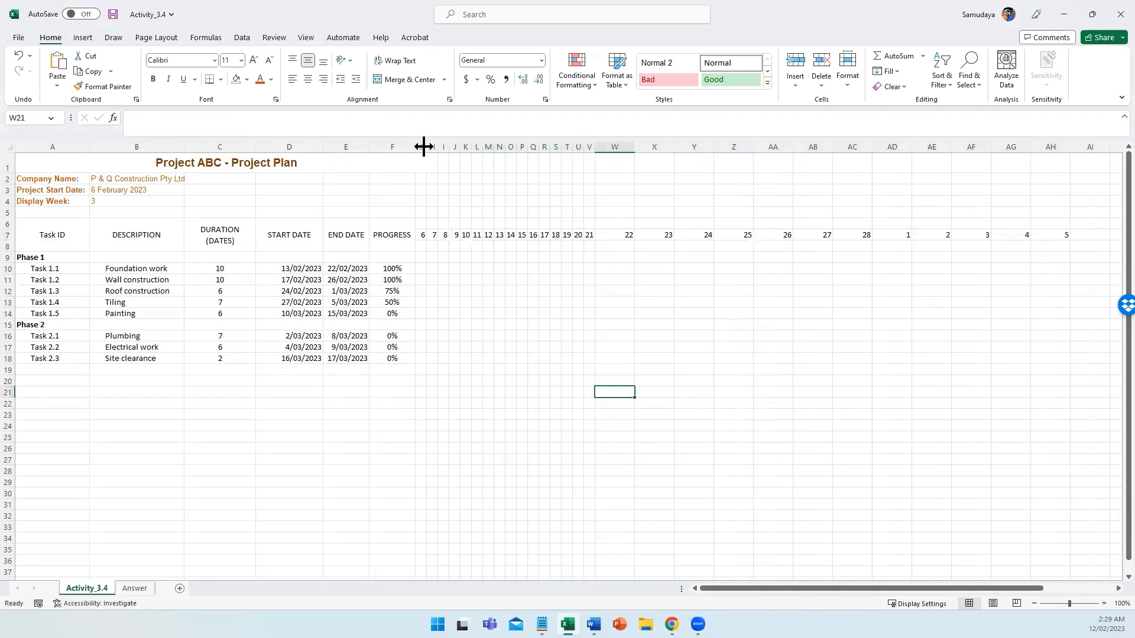
Step: Set the width of columns G to AH to 2.5
{"action": "left_click_drag", "start_coordinate": [423, 140], "coordinate": [1041, 144]}
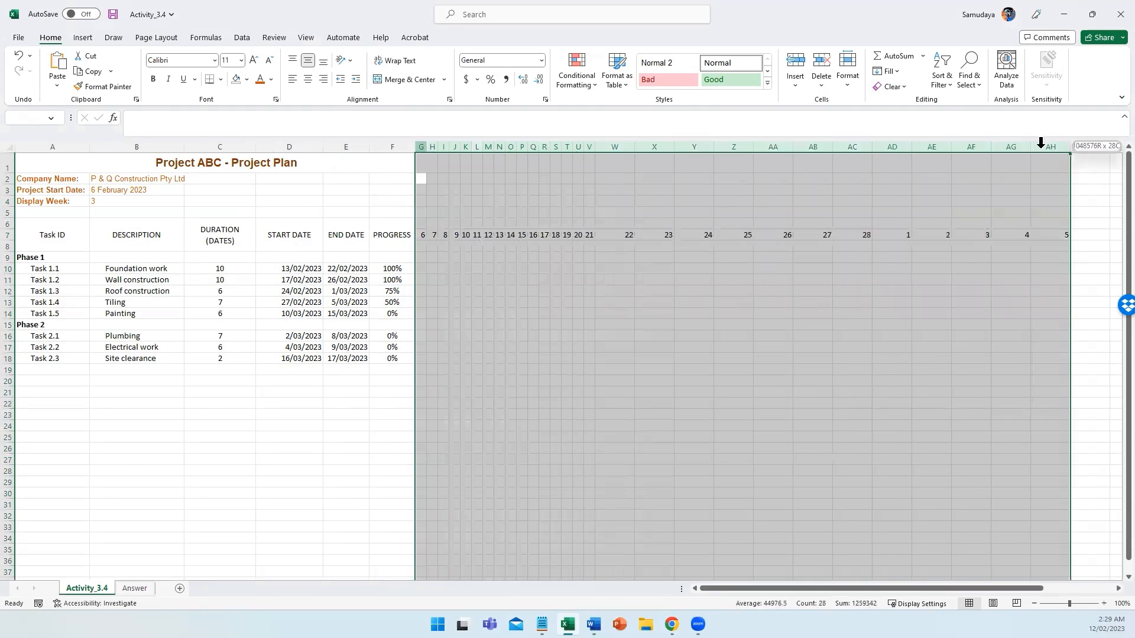
{"action": "right_click", "coordinate": [1036, 147]}
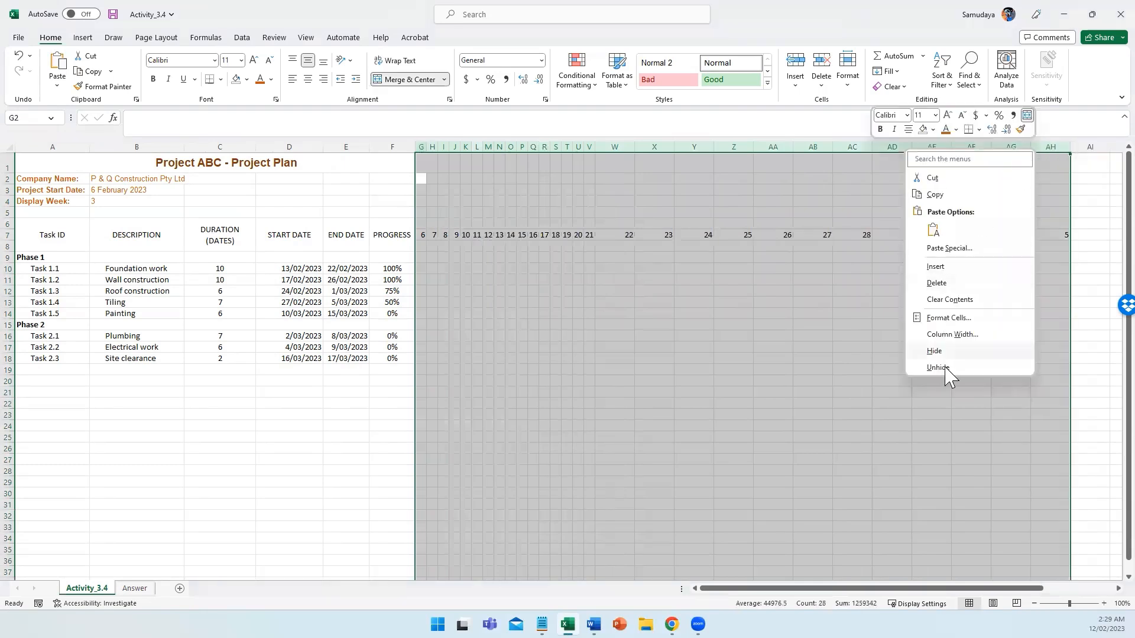
{"action": "left_click", "coordinate": [952, 334]}
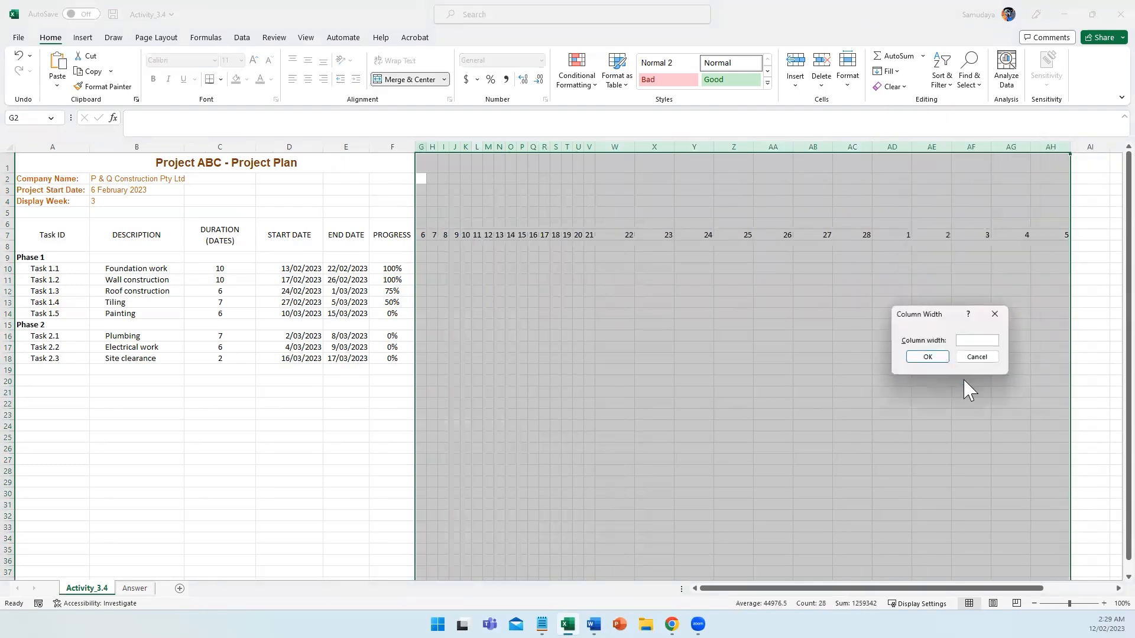
{"action": "type", "text": "2.5"}
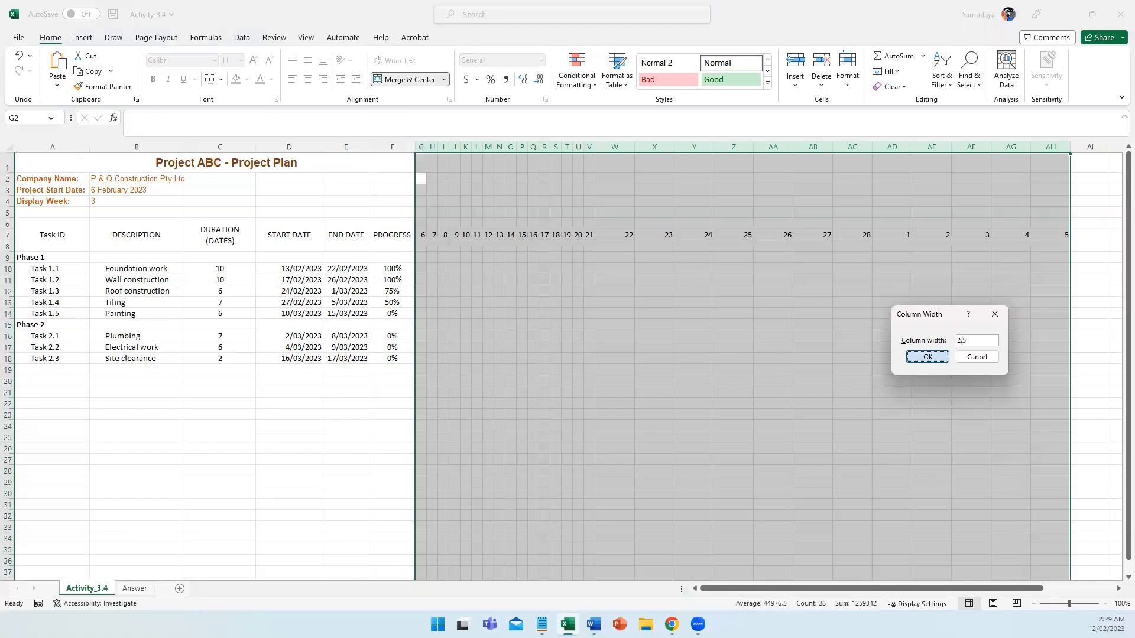
{"action": "left_click", "coordinate": [927, 357]}
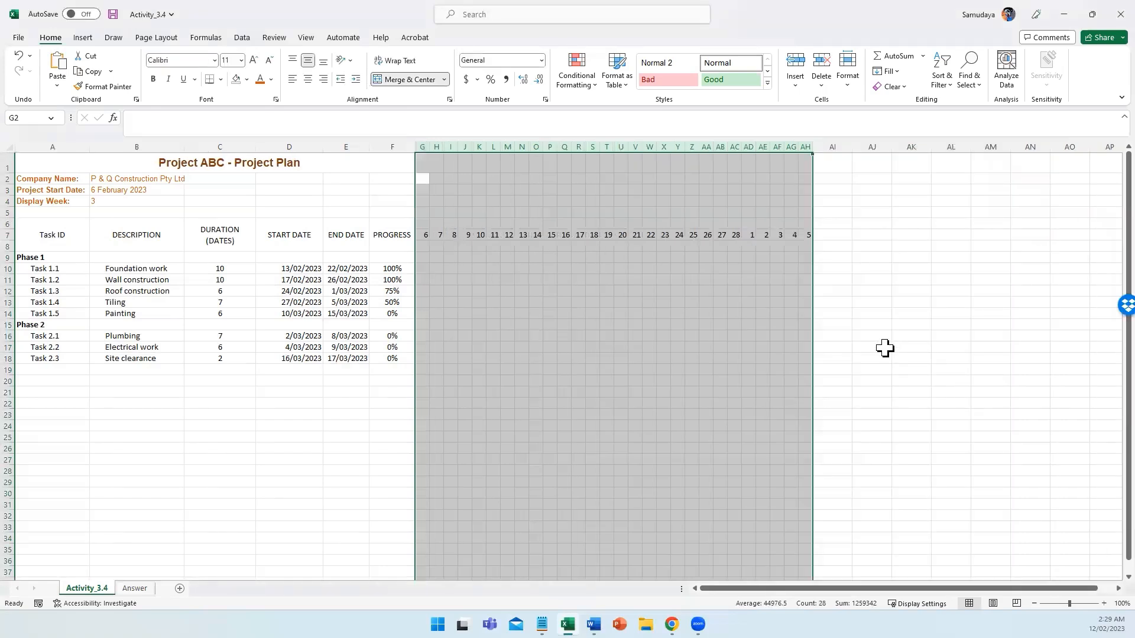
{"action": "left_click", "coordinate": [758, 283]}
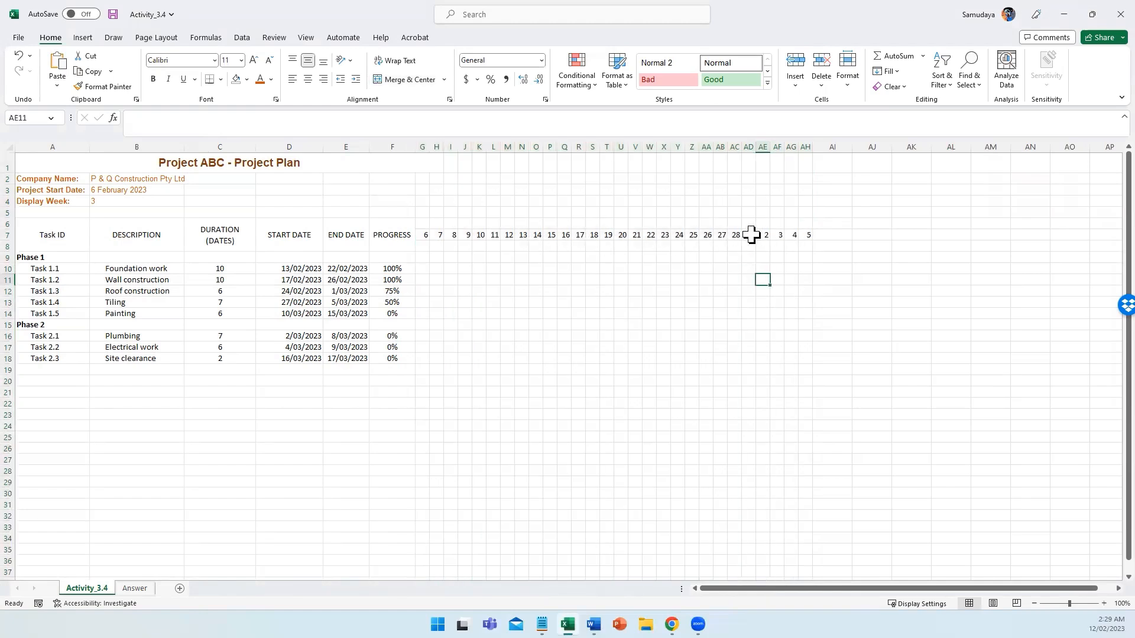
Step: Extend the date formula in row 7 to column AO, undoing any accidental column resize
{"action": "left_click_drag", "start_coordinate": [750, 234], "coordinate": [1083, 239]}
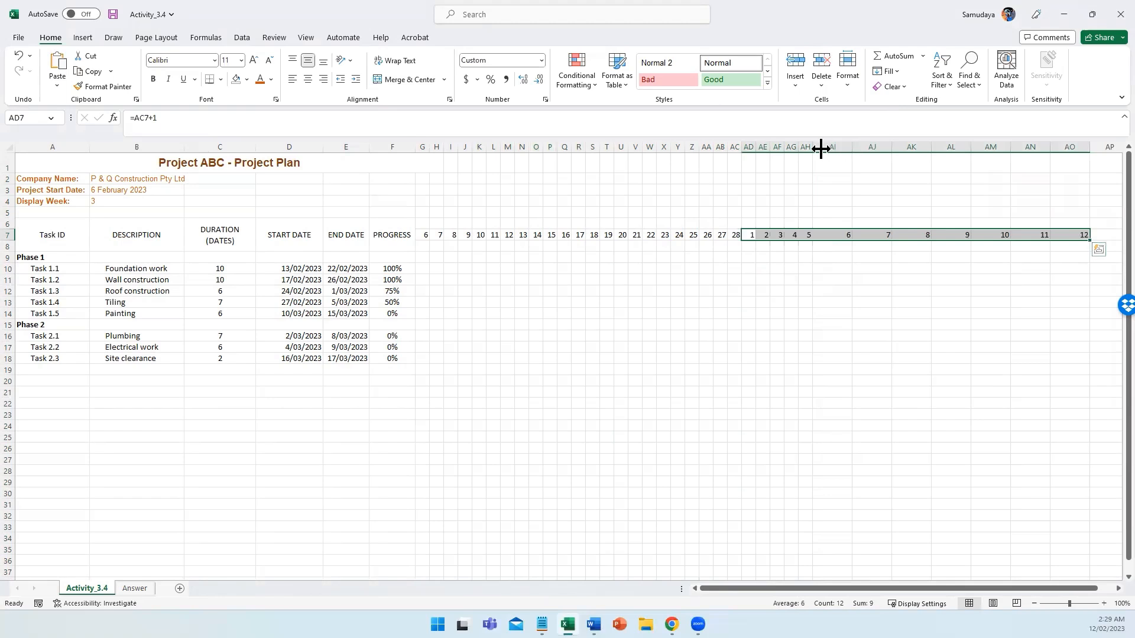
{"action": "left_click_drag", "start_coordinate": [819, 144], "coordinate": [924, 140]}
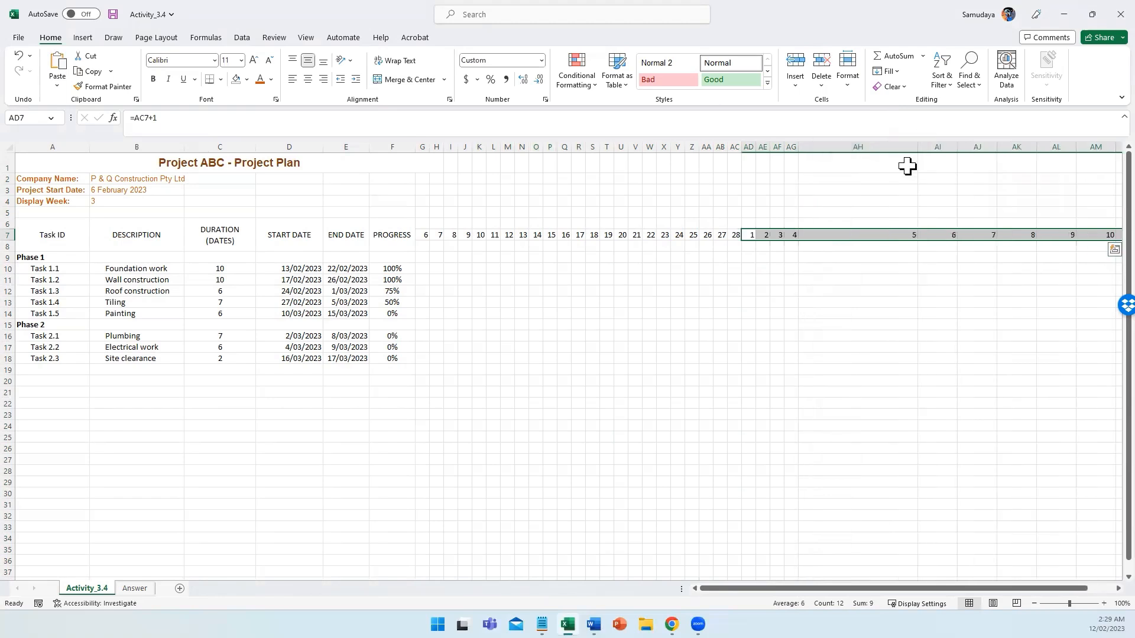
{"action": "key", "text": "ctrl+z"}
Step: Narrow columns AI to AO to match the width of the other date columns
{"action": "left_click", "coordinate": [827, 145]}
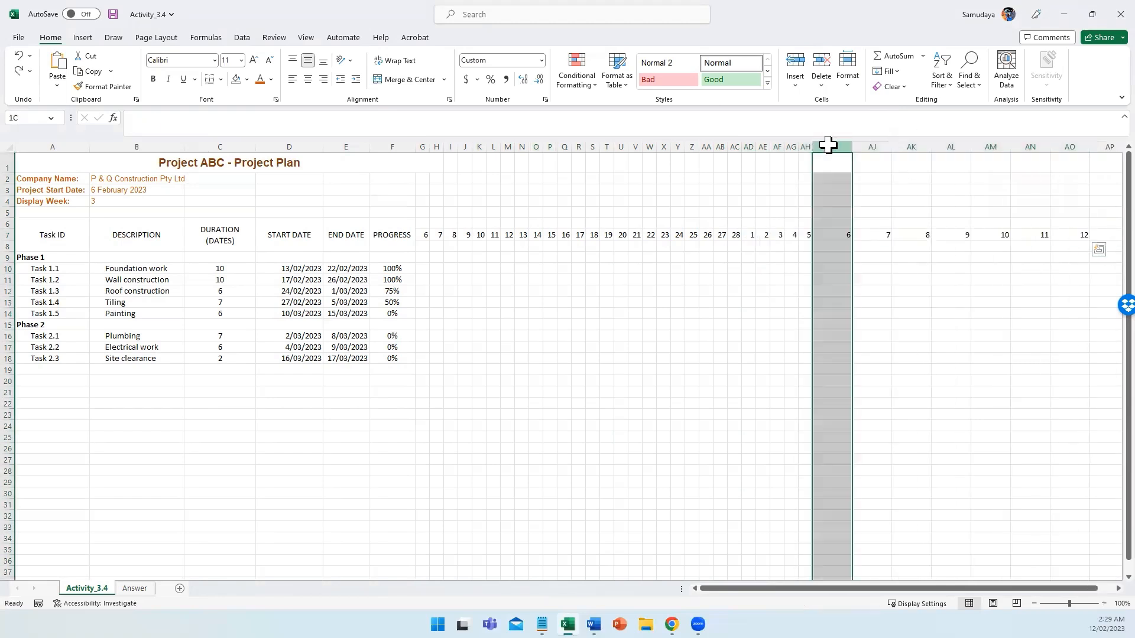
{"action": "left_click_drag", "start_coordinate": [827, 145], "coordinate": [1064, 158]}
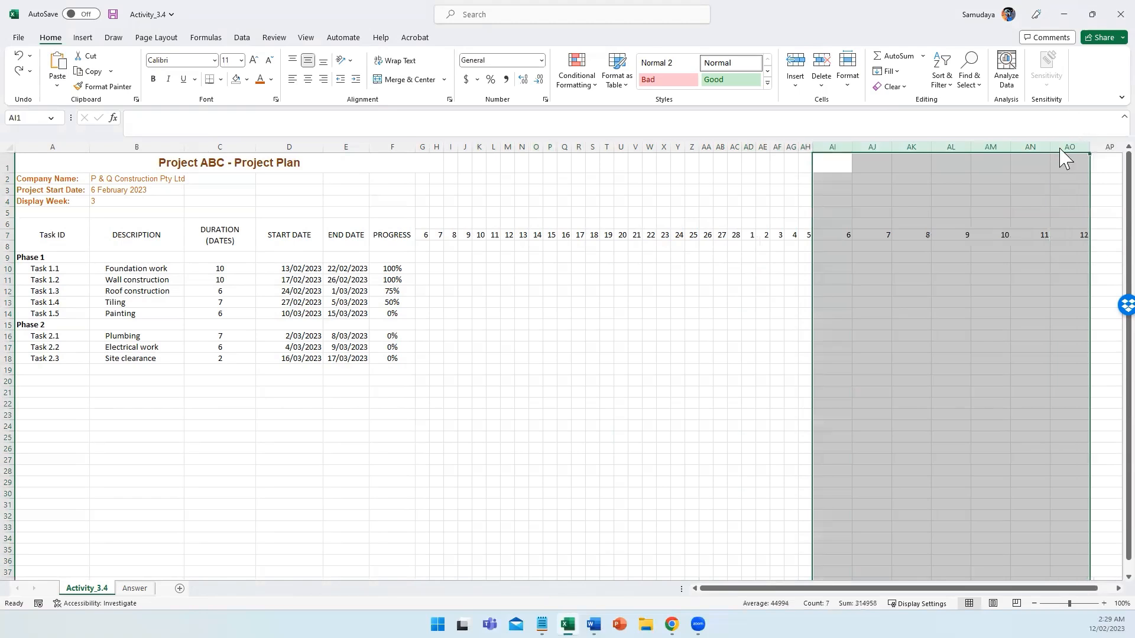
{"action": "right_click", "coordinate": [1060, 150]}
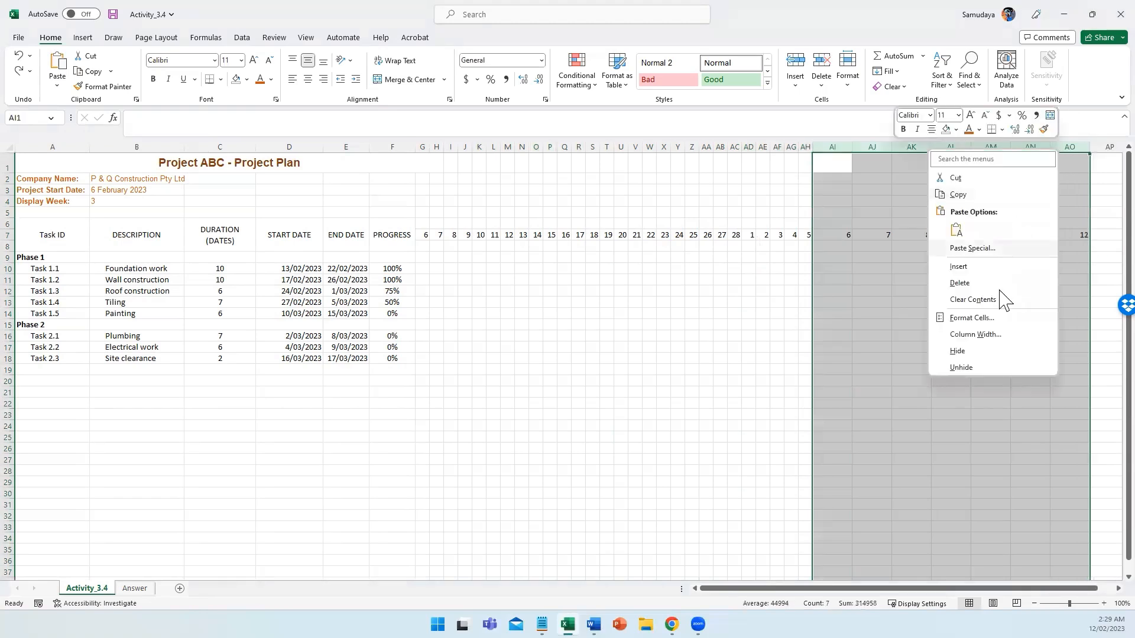
{"action": "left_click", "coordinate": [973, 335]}
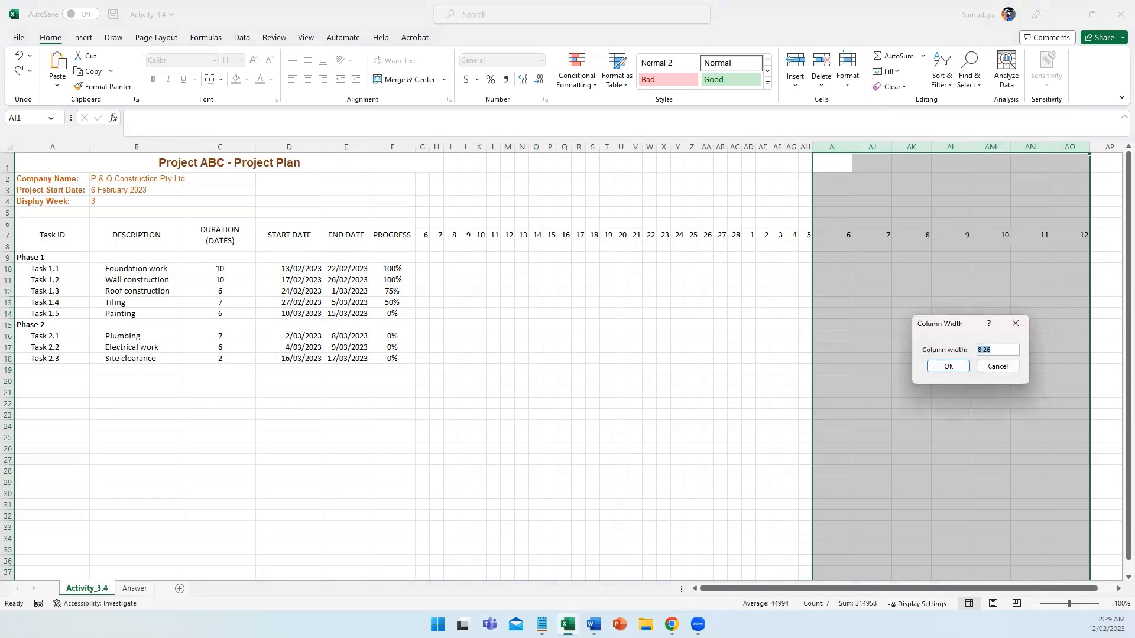
{"action": "key", "text": "Return"}
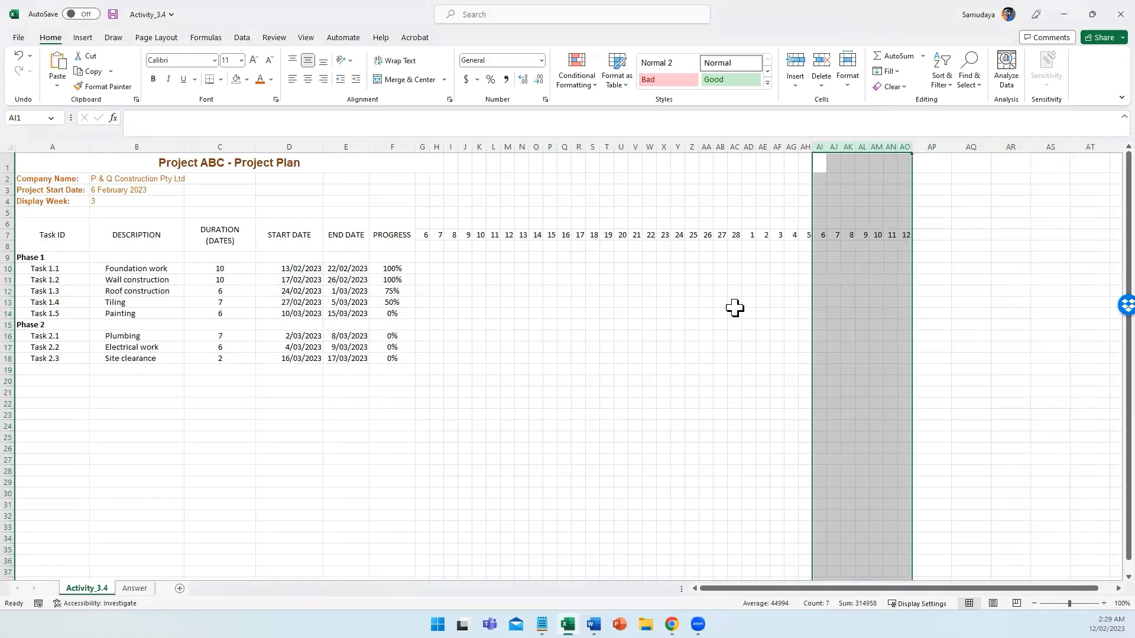
{"action": "left_click", "coordinate": [577, 324]}
Step: Center the day numbers in G7:AO7 horizontally
{"action": "left_click_drag", "start_coordinate": [423, 235], "coordinate": [906, 239]}
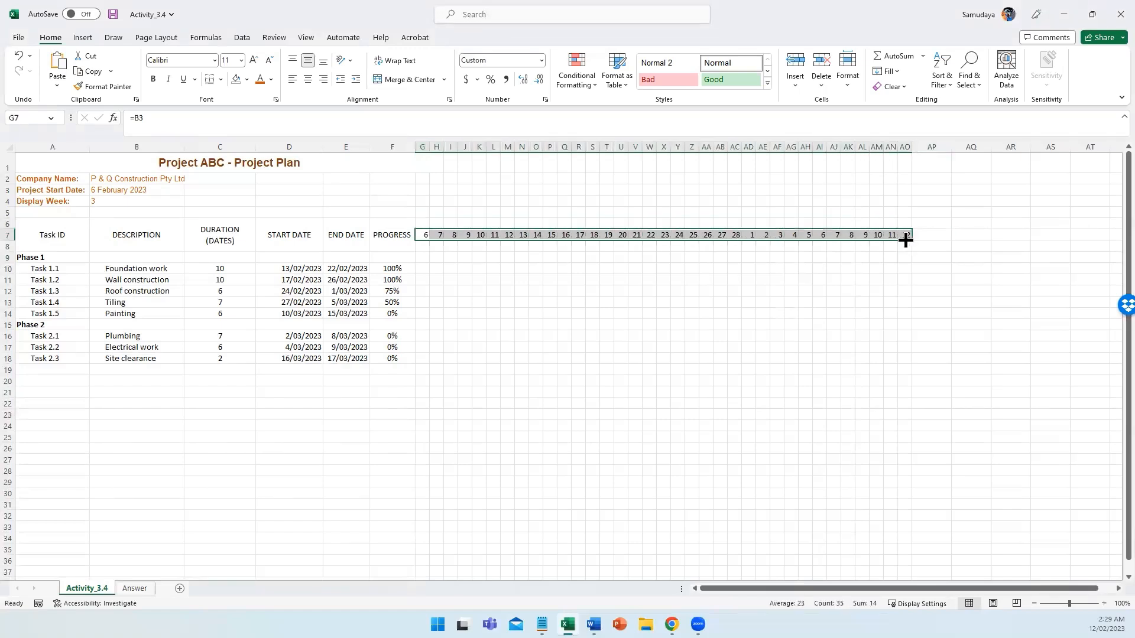
{"action": "left_click", "coordinate": [308, 79]}
{"action": "left_click", "coordinate": [465, 247]}
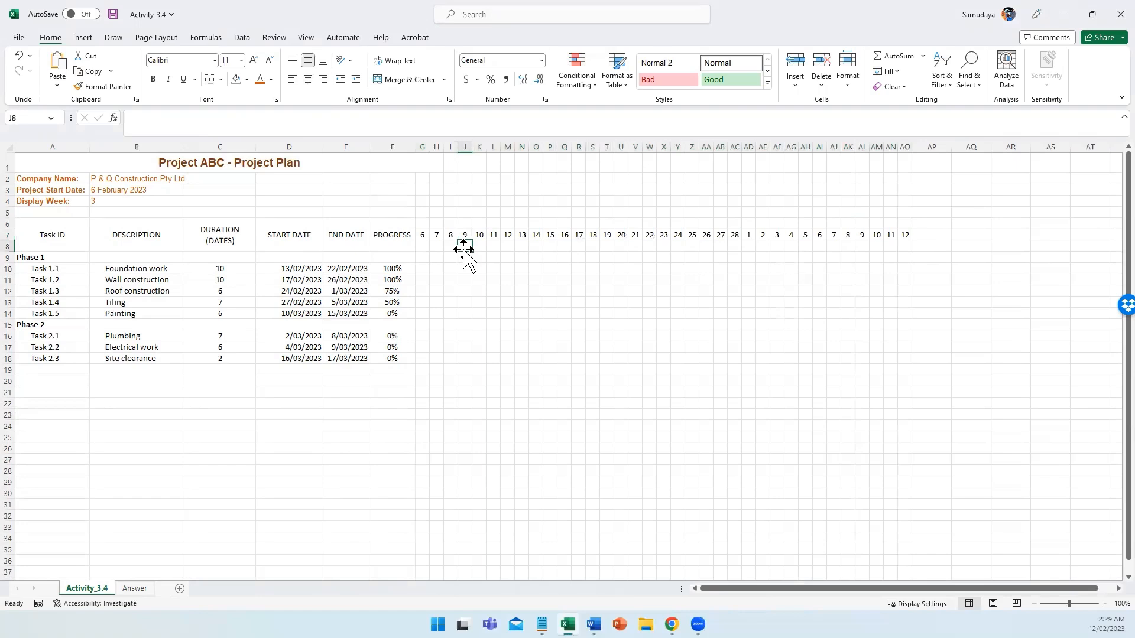
Step: Enter the formula =TEXT(G7,"ddd") in G8 to show the weekday under the first date
{"action": "left_click", "coordinate": [422, 246]}
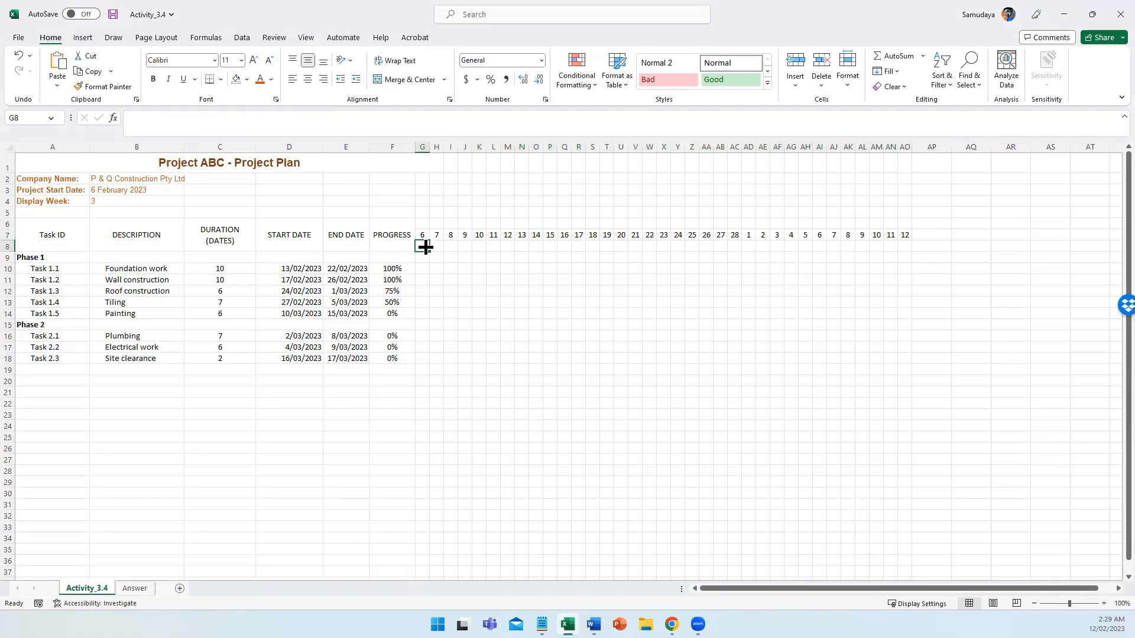
{"action": "type", "text": "="}
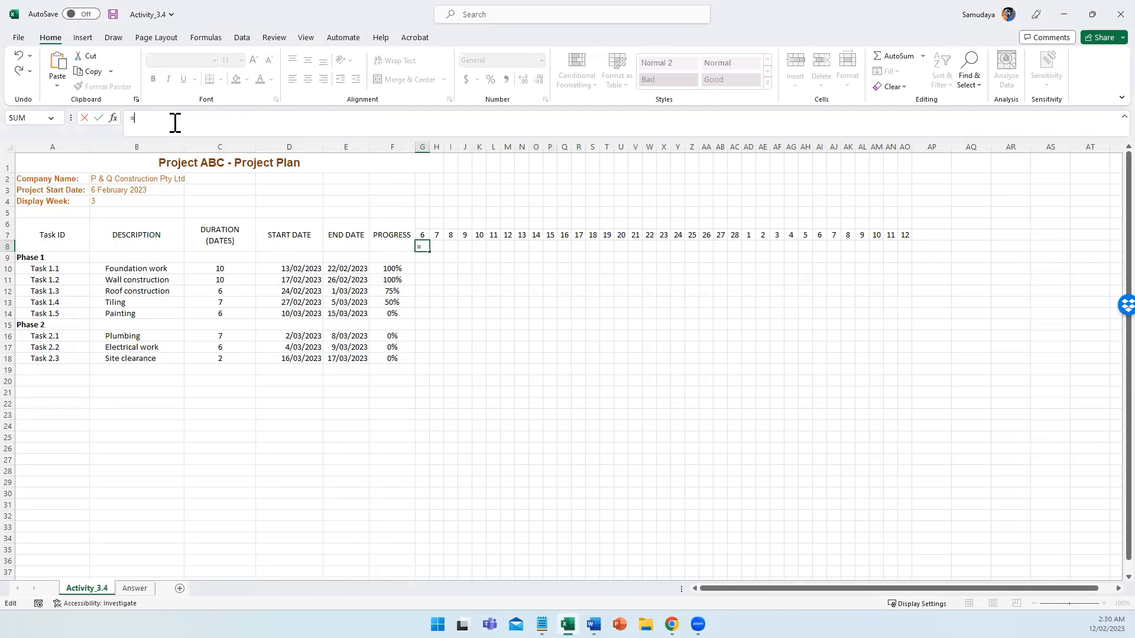
{"action": "type", "text": "TE"}
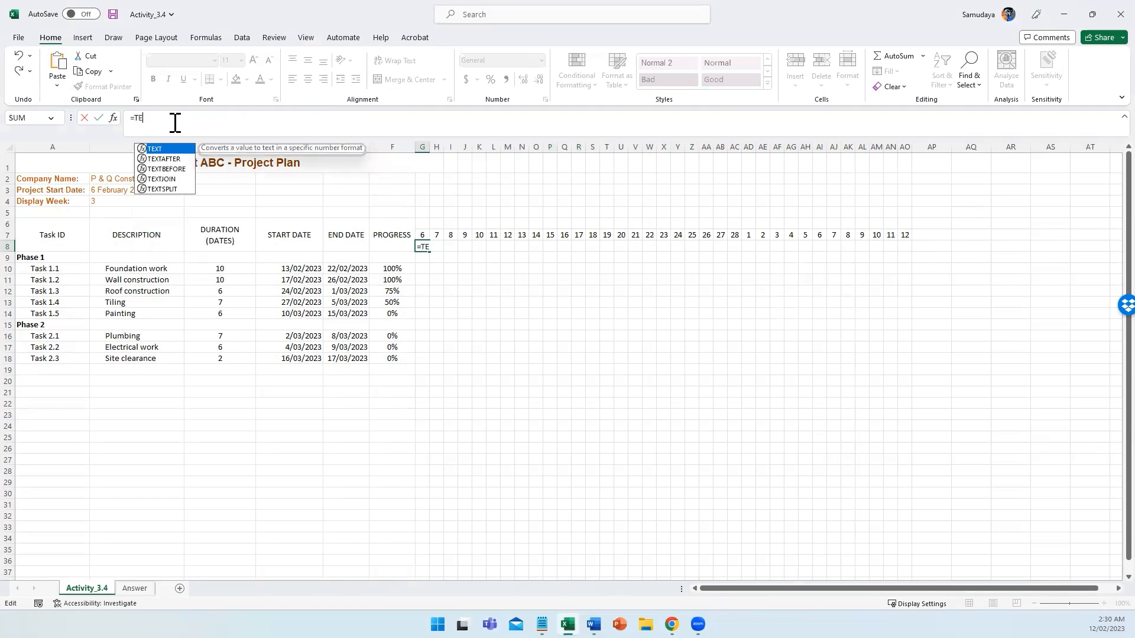
{"action": "type", "text": "XT"}
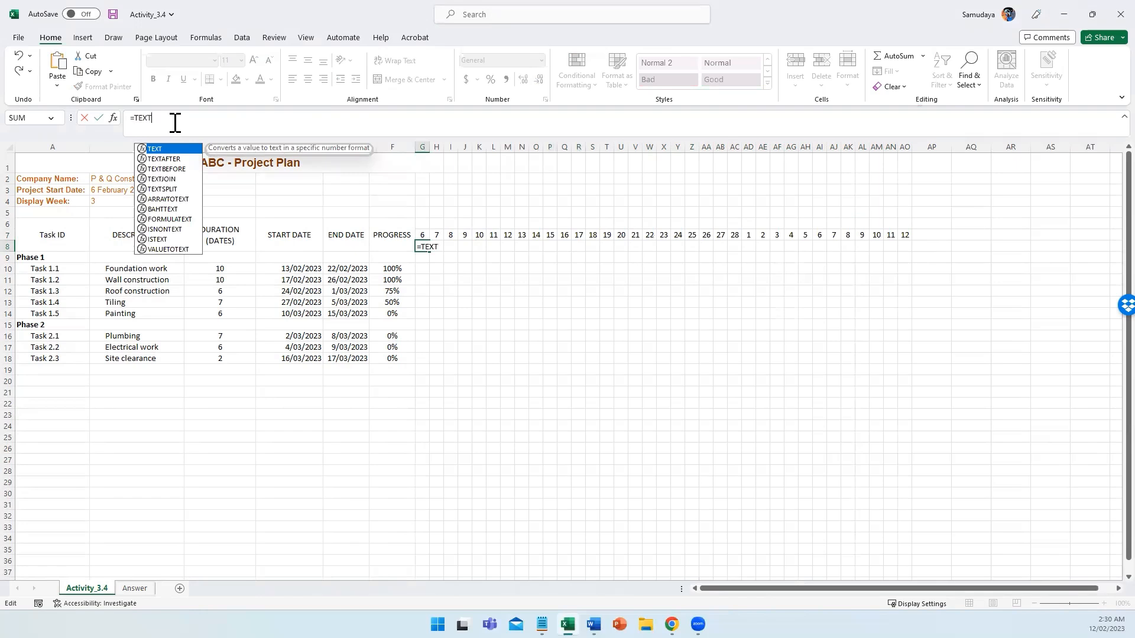
{"action": "type", "text": "("}
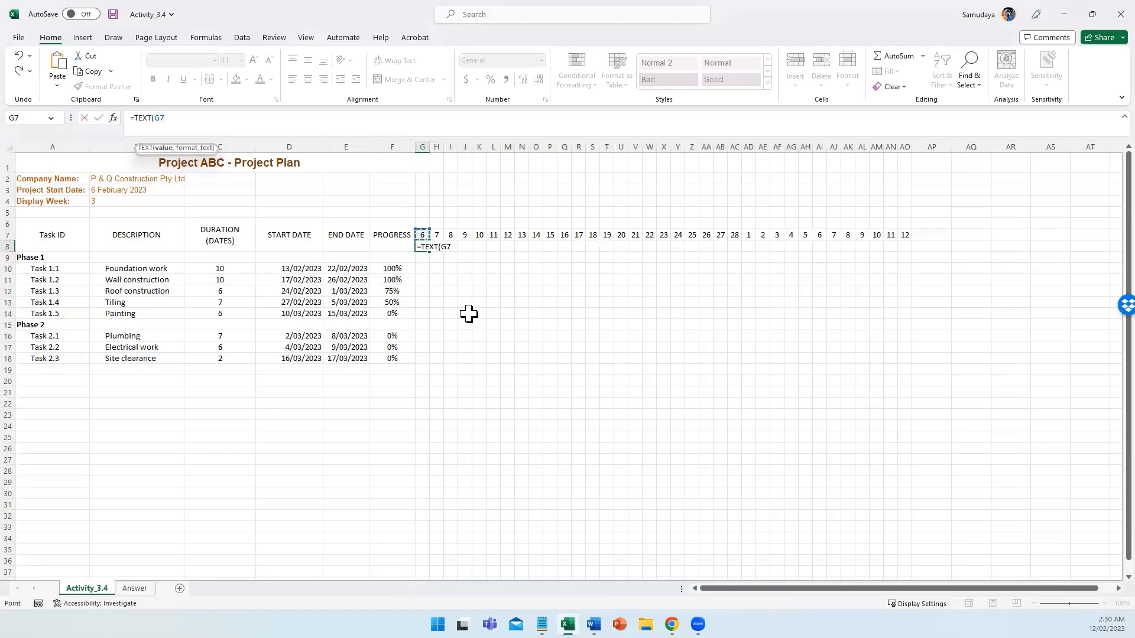
{"action": "type", "text": ",\"ddd"}
{"action": "type", "text": ")"}
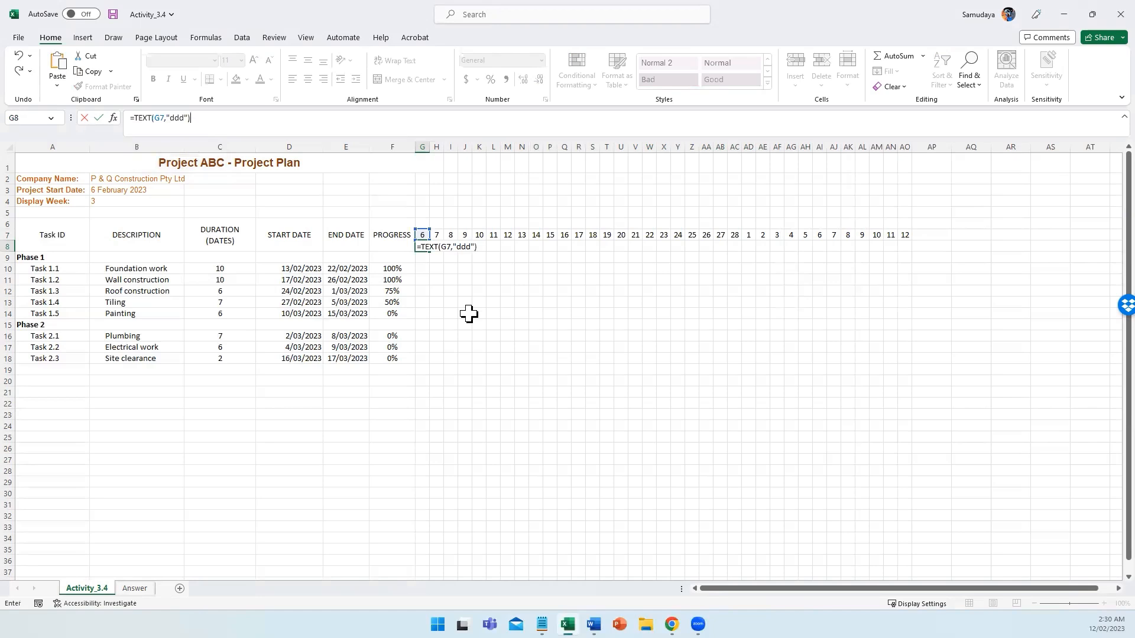
{"action": "key", "text": "Return"}
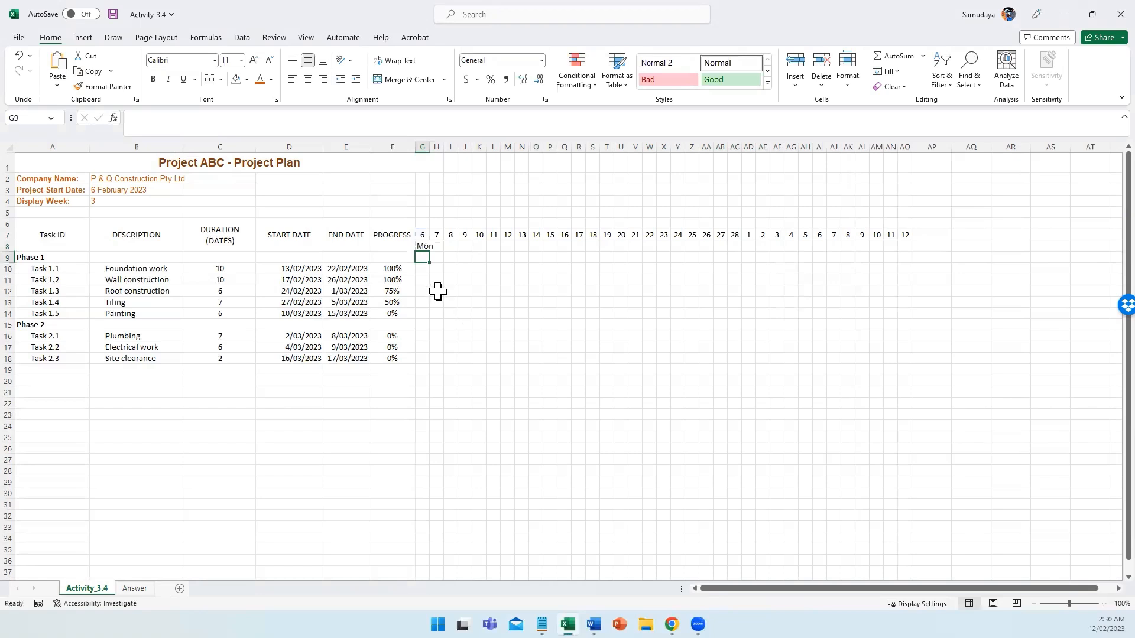
Step: Change the G8 formula to =LEFT(TEXT(G7,"ddd"),1) so that only the weekday's first letter is returned
{"action": "left_click", "coordinate": [422, 246]}
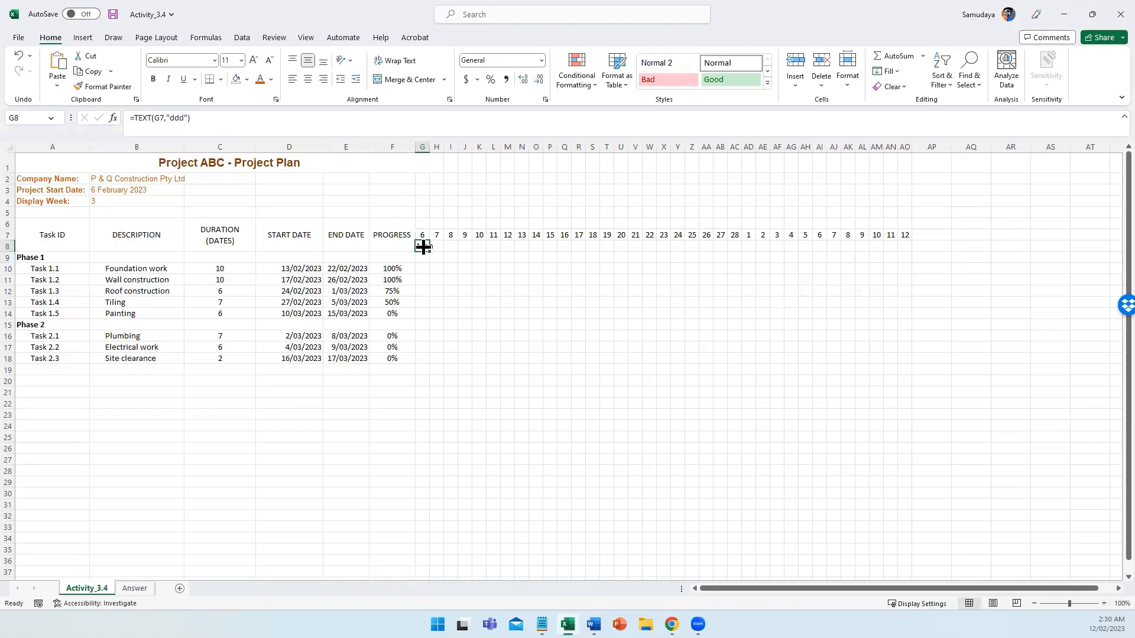
{"action": "left_click", "coordinate": [134, 118]}
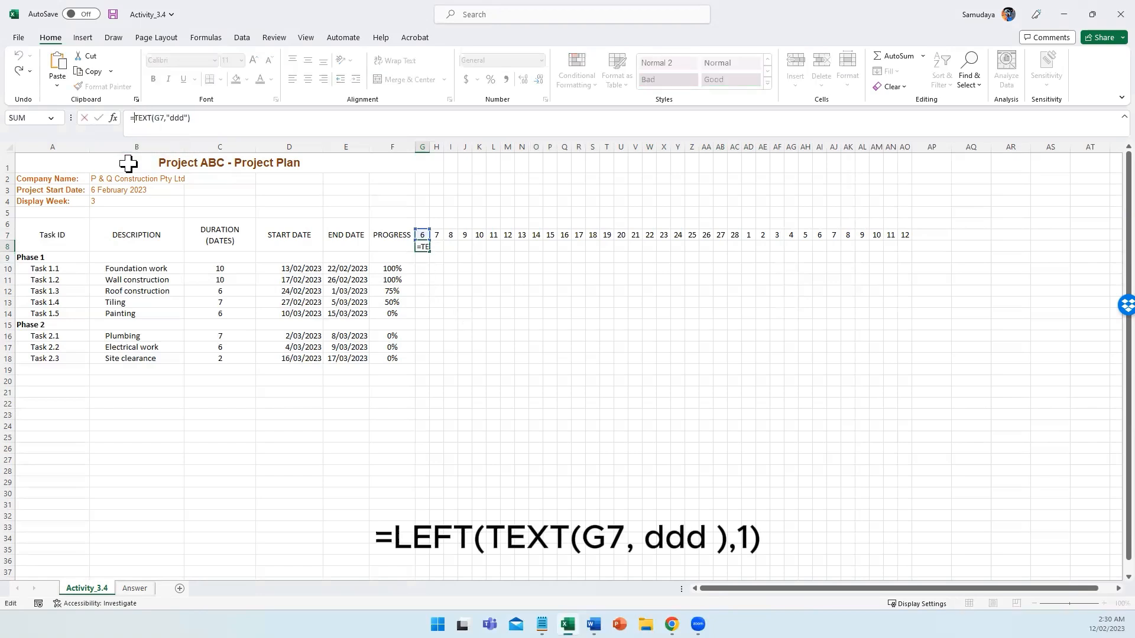
{"action": "type", "text": "LEFT"}
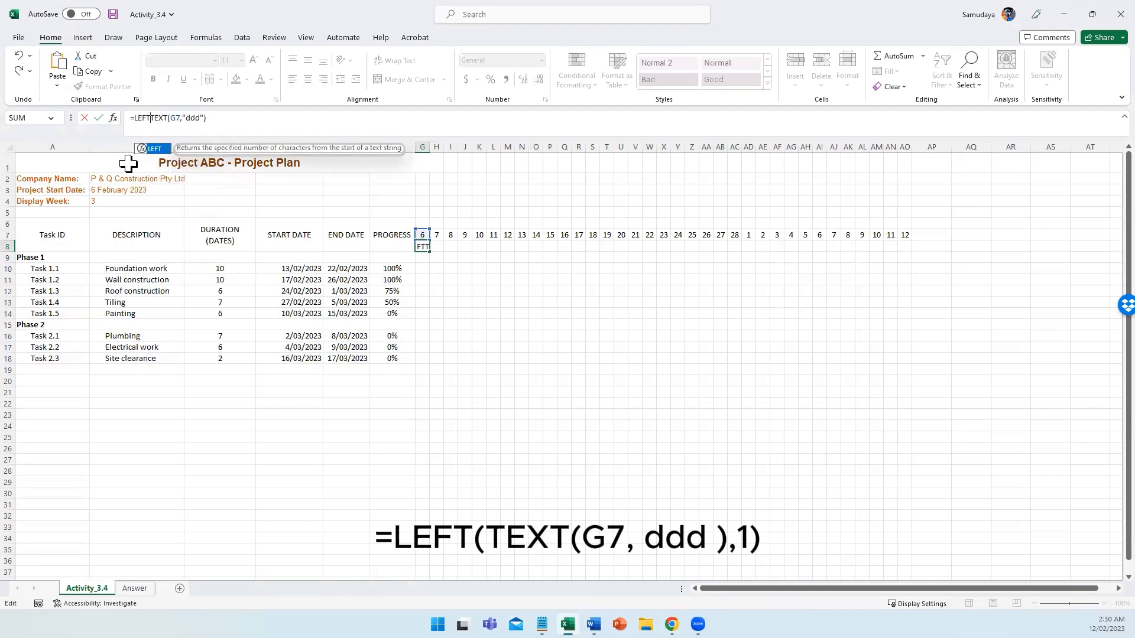
{"action": "type", "text": "("}
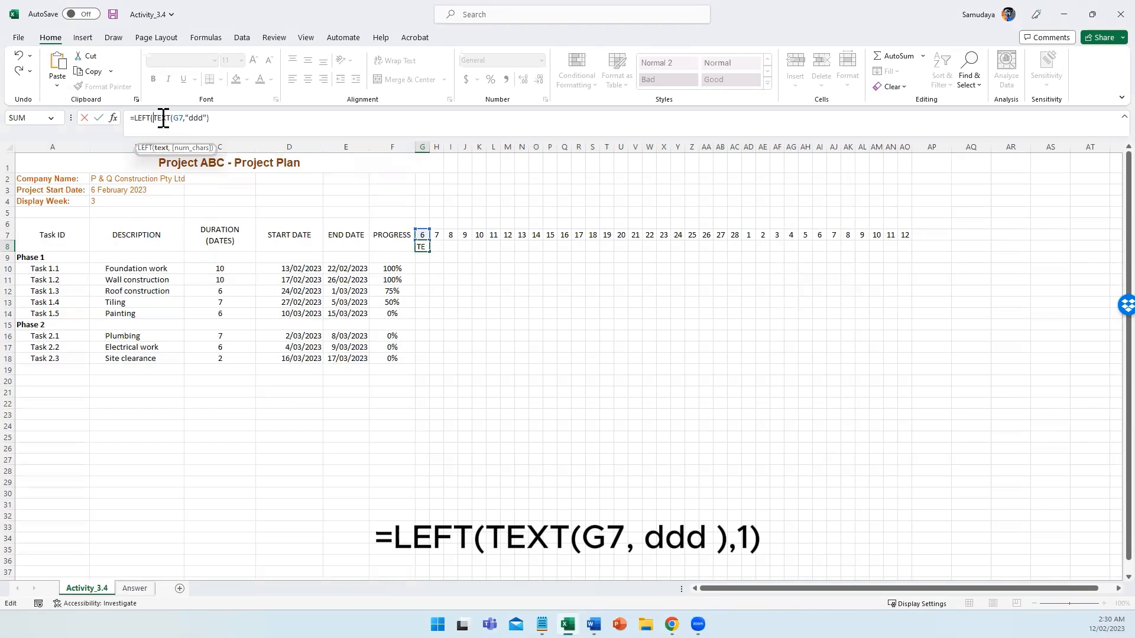
{"action": "type", "text": ",1)"}
{"action": "key", "text": "Return"}
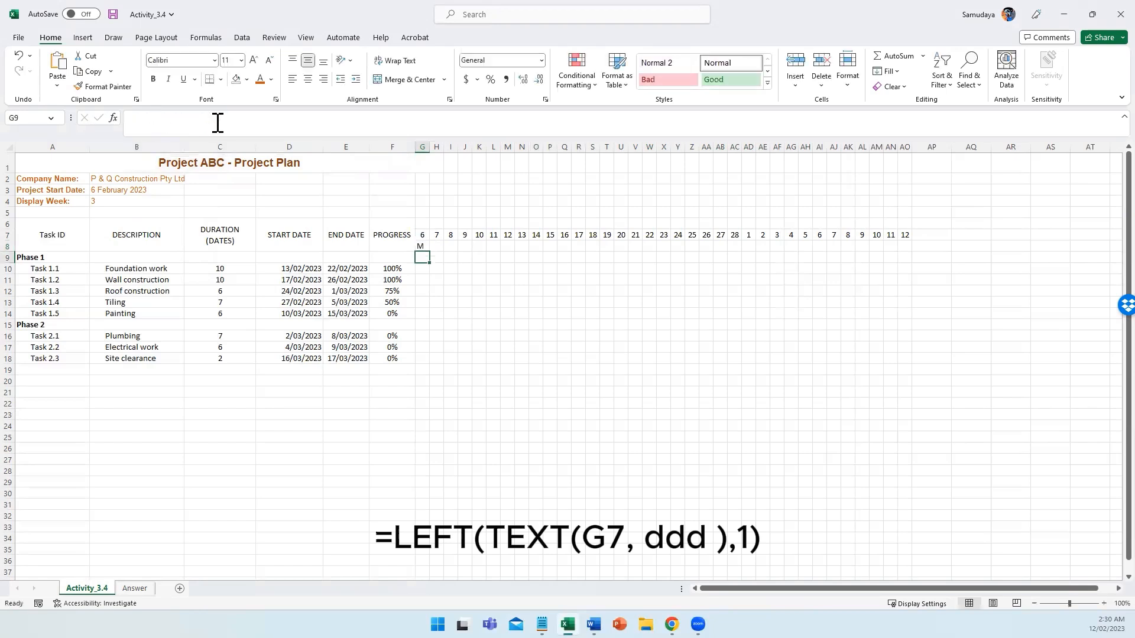
Step: Fill the weekday-letter formula from G8 across row 8 to column AO
{"action": "left_click", "coordinate": [421, 247]}
{"action": "left_click_drag", "start_coordinate": [429, 253], "coordinate": [906, 248]}
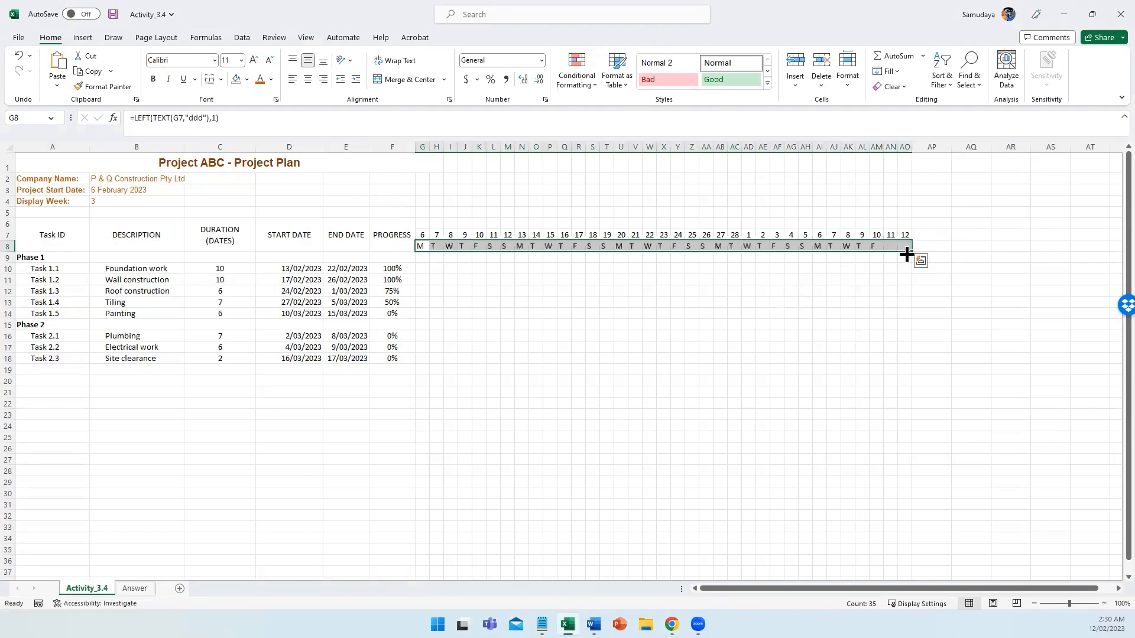
{"action": "left_click", "coordinate": [570, 337]}
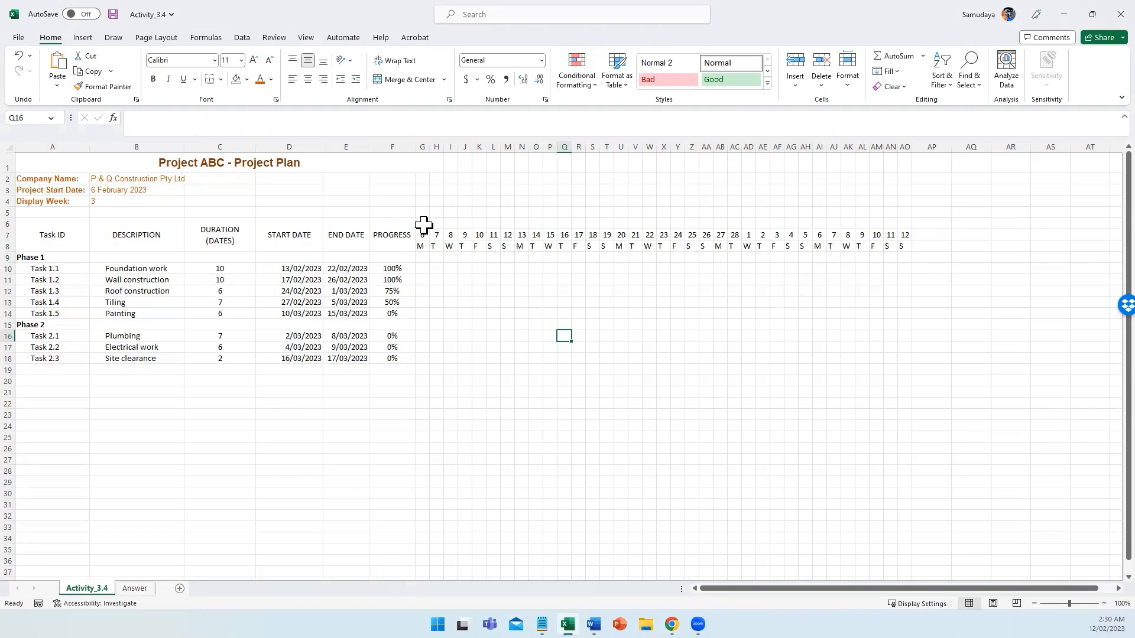
Step: Merge and center G6:M6 above the first week, and copy the merged block across row 6 for the following weeks
{"action": "left_click_drag", "start_coordinate": [424, 224], "coordinate": [505, 224]}
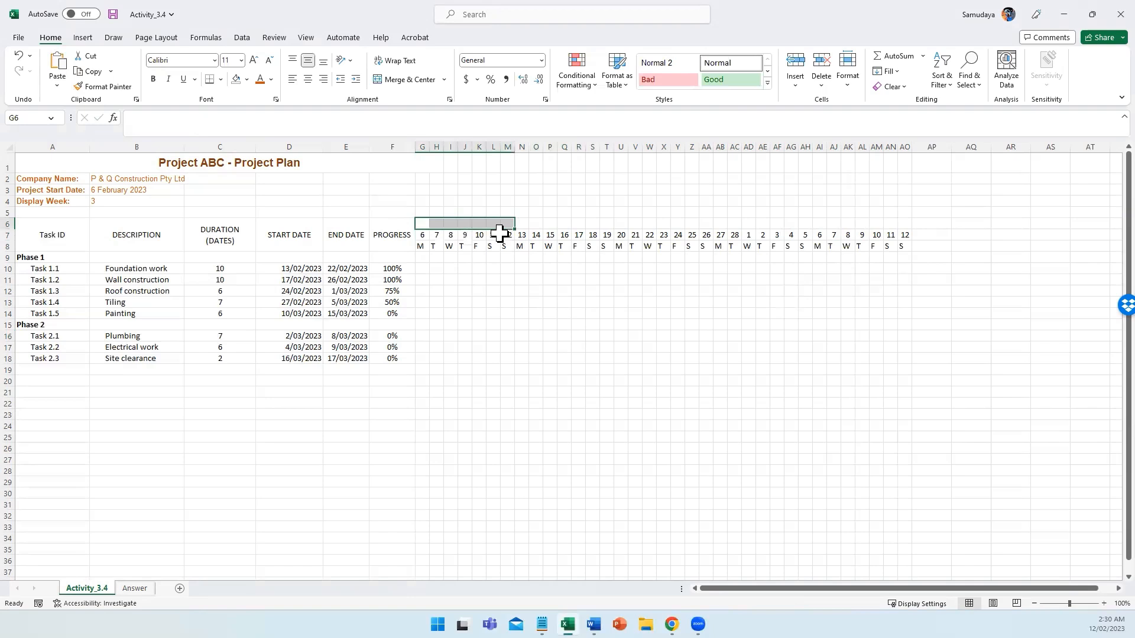
{"action": "left_click", "coordinate": [404, 82]}
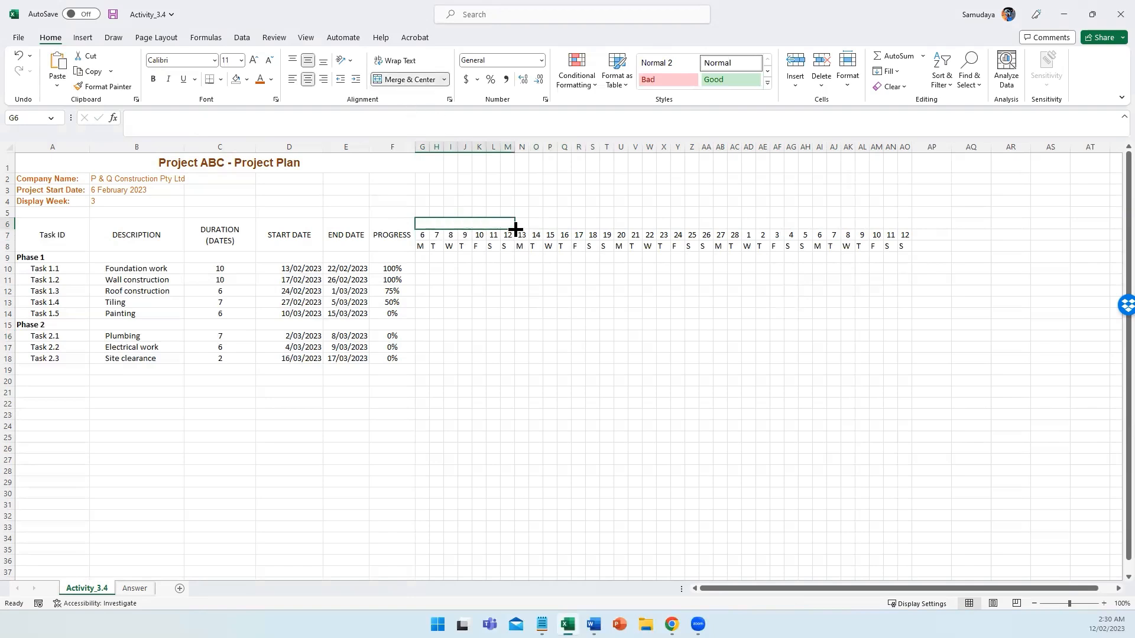
{"action": "left_click_drag", "start_coordinate": [515, 229], "coordinate": [839, 234]}
{"action": "left_click", "coordinate": [774, 347]}
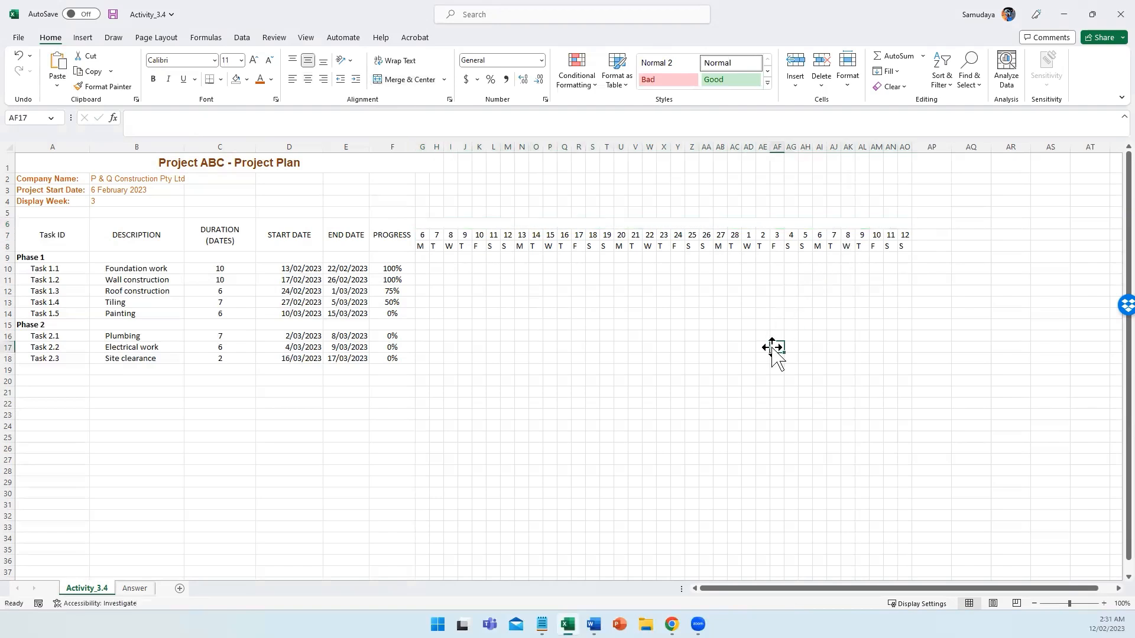
Step: Link the merged cell G6 to the first timeline date with the formula =G7
{"action": "left_click", "coordinate": [476, 225]}
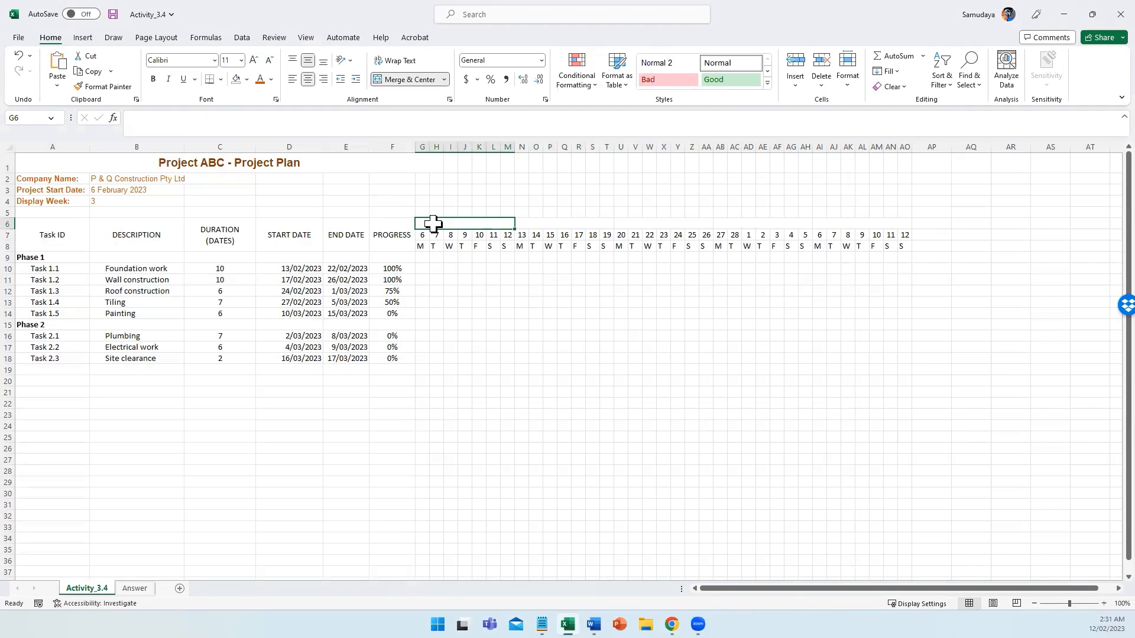
{"action": "type", "text": "="}
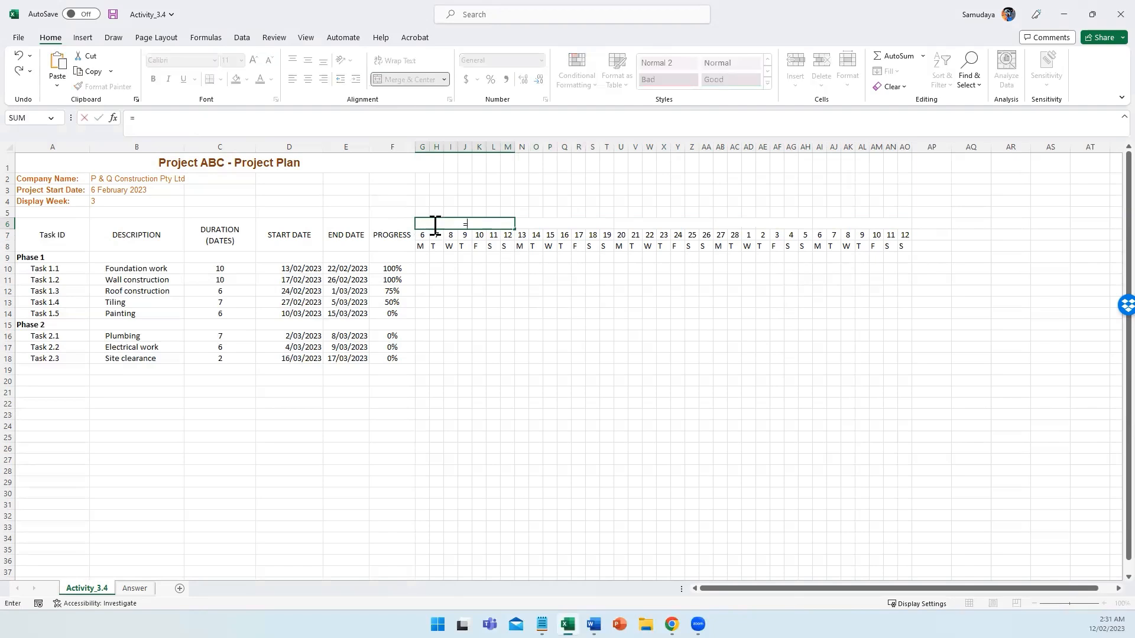
{"action": "left_click", "coordinate": [422, 235]}
{"action": "key", "text": "Return"}
Step: Apply the custom date format d-mm-yyyy to the merged week header cell G6
{"action": "left_click", "coordinate": [465, 225]}
{"action": "right_click", "coordinate": [465, 225]}
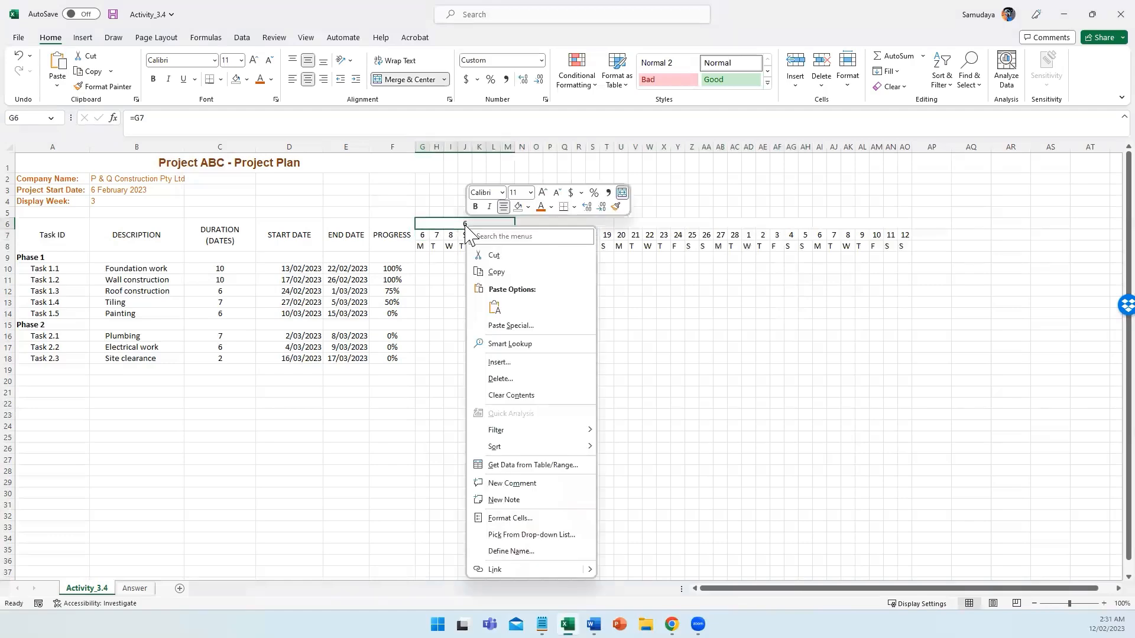
{"action": "left_click", "coordinate": [510, 518]}
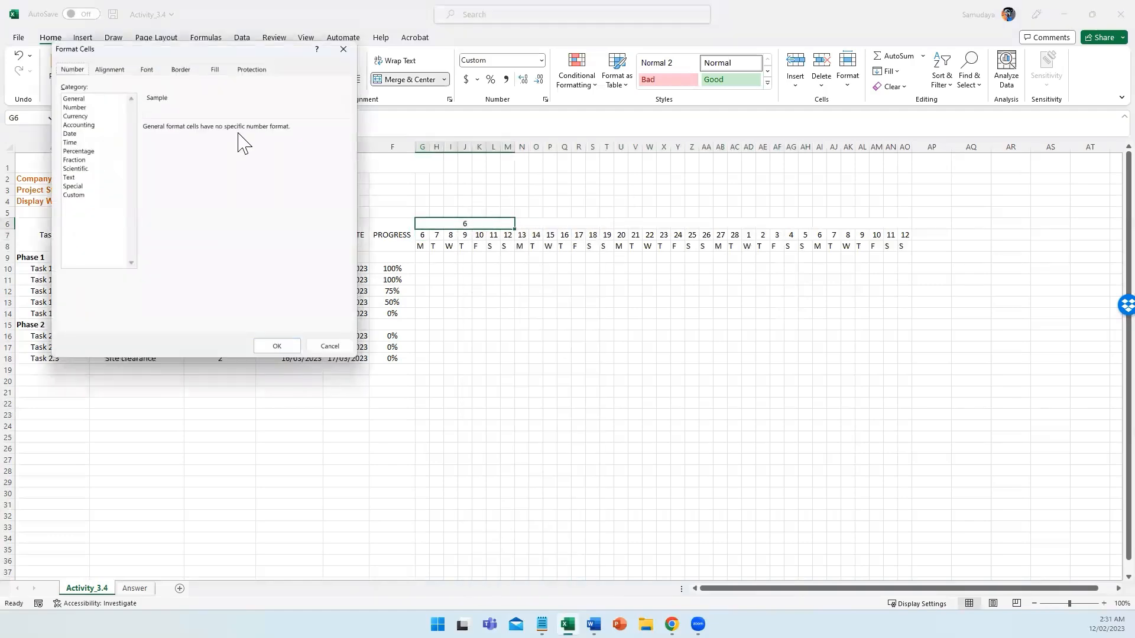
{"action": "left_click_drag", "start_coordinate": [204, 50], "coordinate": [501, 174]}
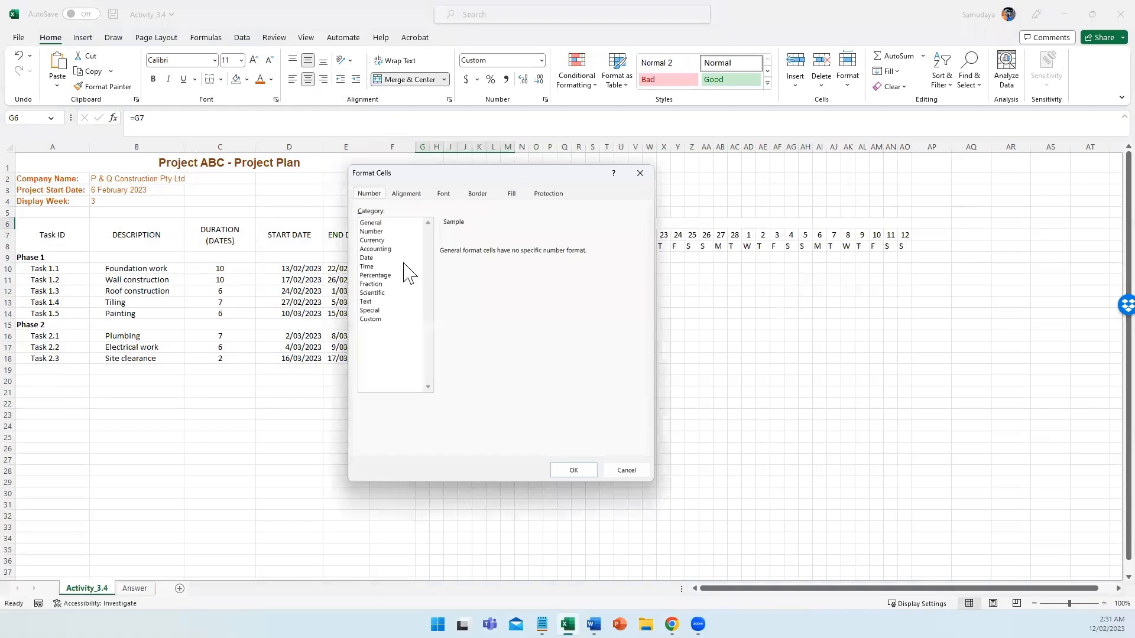
{"action": "left_click", "coordinate": [368, 259]}
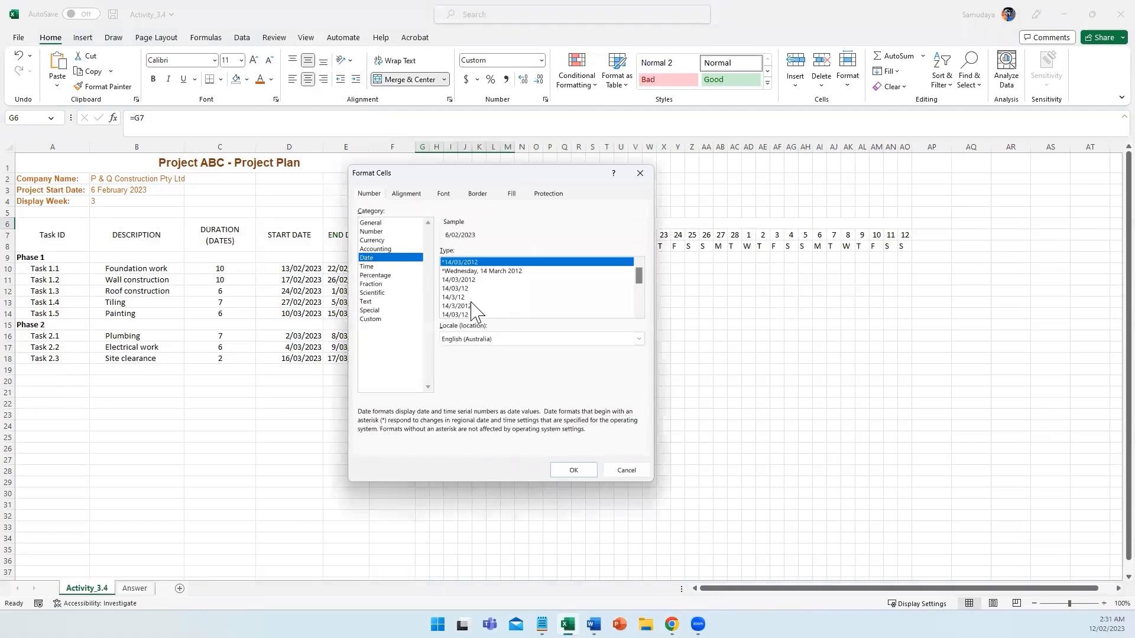
{"action": "left_click", "coordinate": [473, 272]}
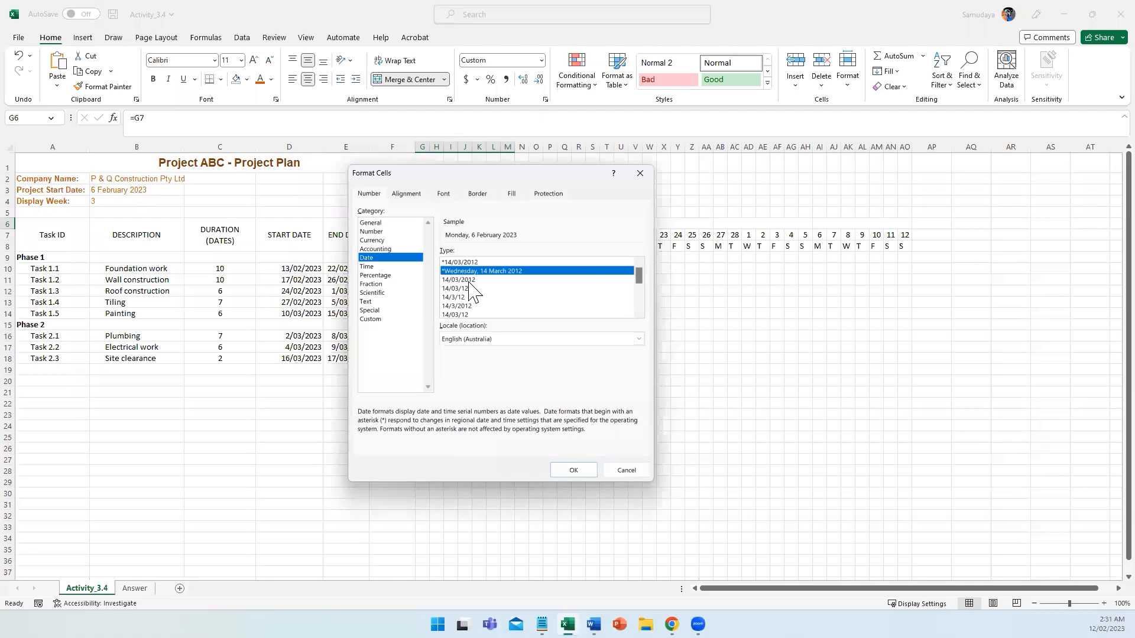
{"action": "left_click", "coordinate": [471, 280]}
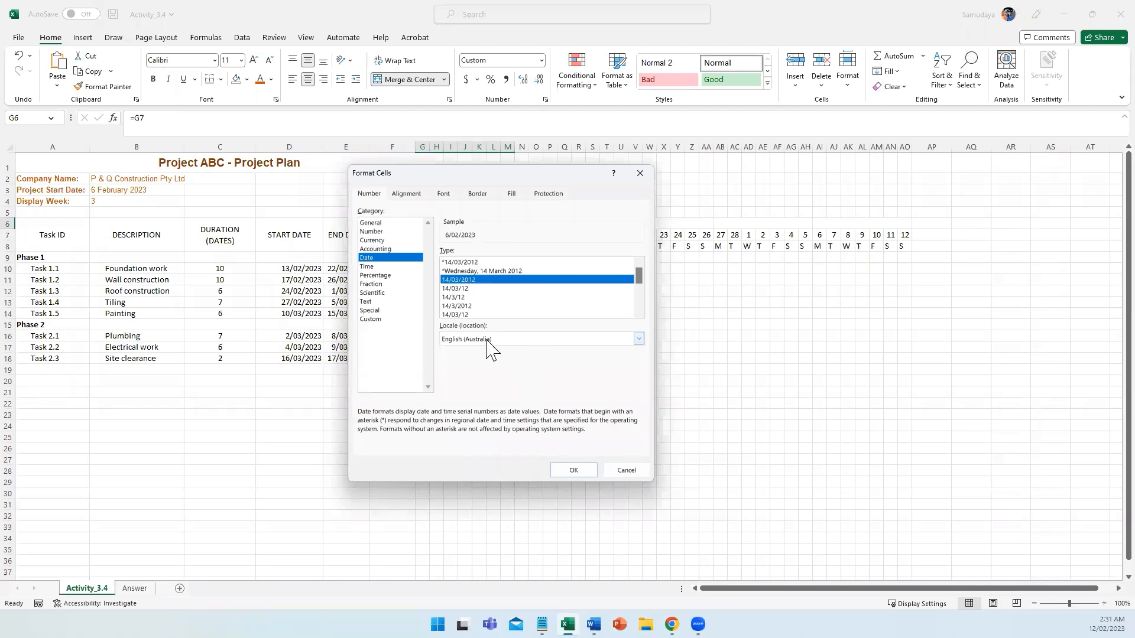
{"action": "left_click", "coordinate": [378, 319]}
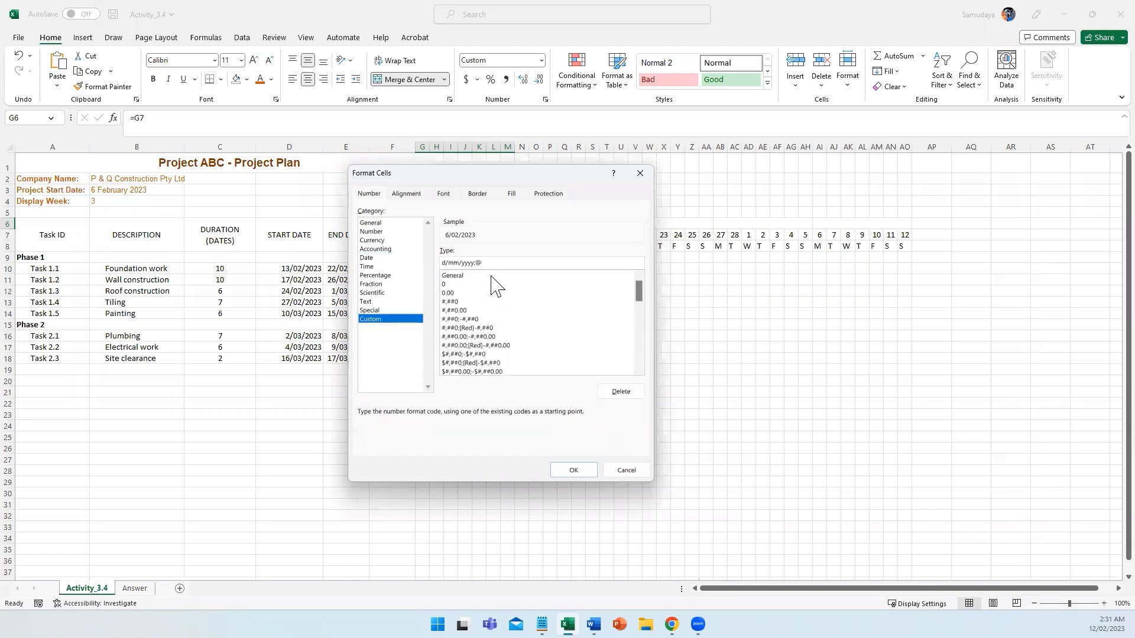
{"action": "left_click_drag", "start_coordinate": [443, 262], "coordinate": [558, 272]}
{"action": "type", "text": "d"}
{"action": "left_click", "coordinate": [566, 471]}
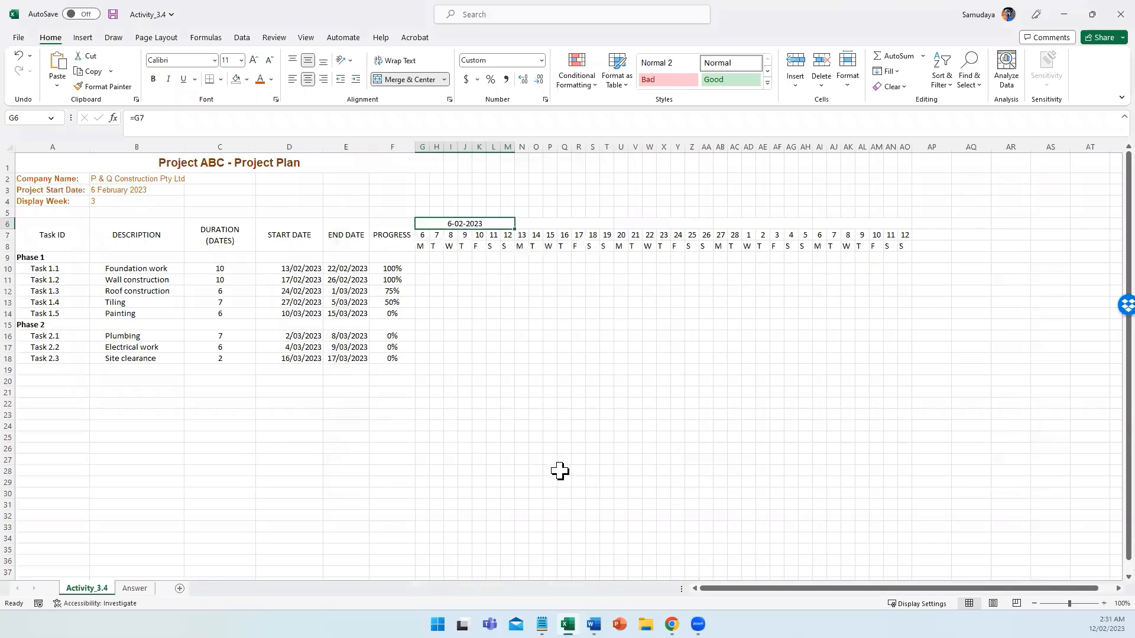
Step: Compare the week header with the Answer sheet, and change G6's custom date format on Activity_3.4 to d-mmm-yyyy
{"action": "left_click", "coordinate": [130, 590]}
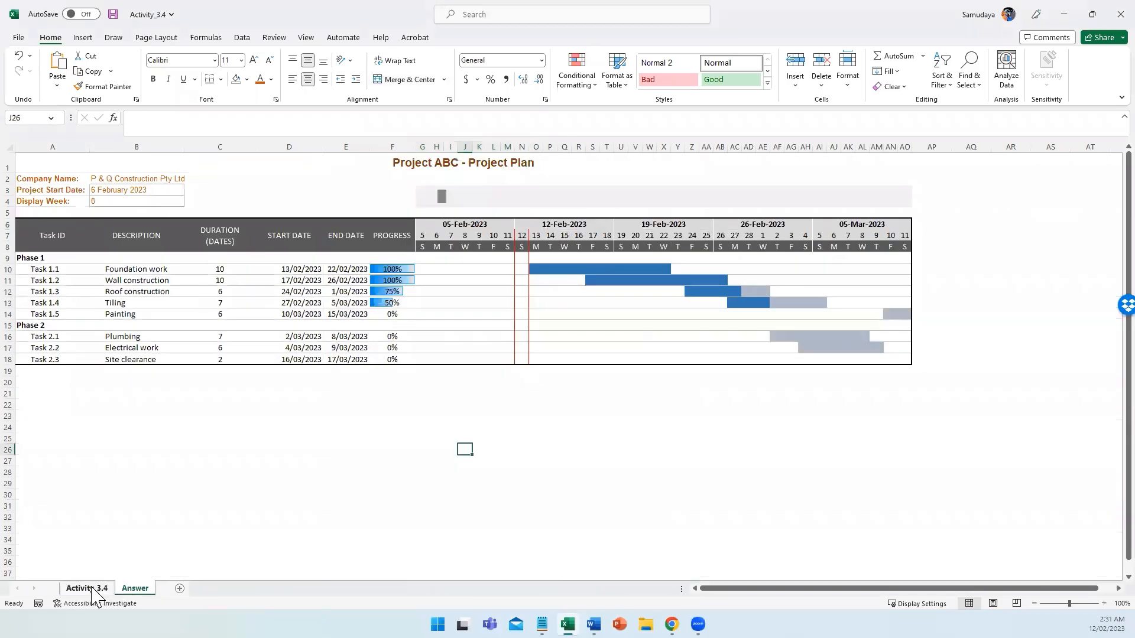
{"action": "left_click", "coordinate": [93, 590]}
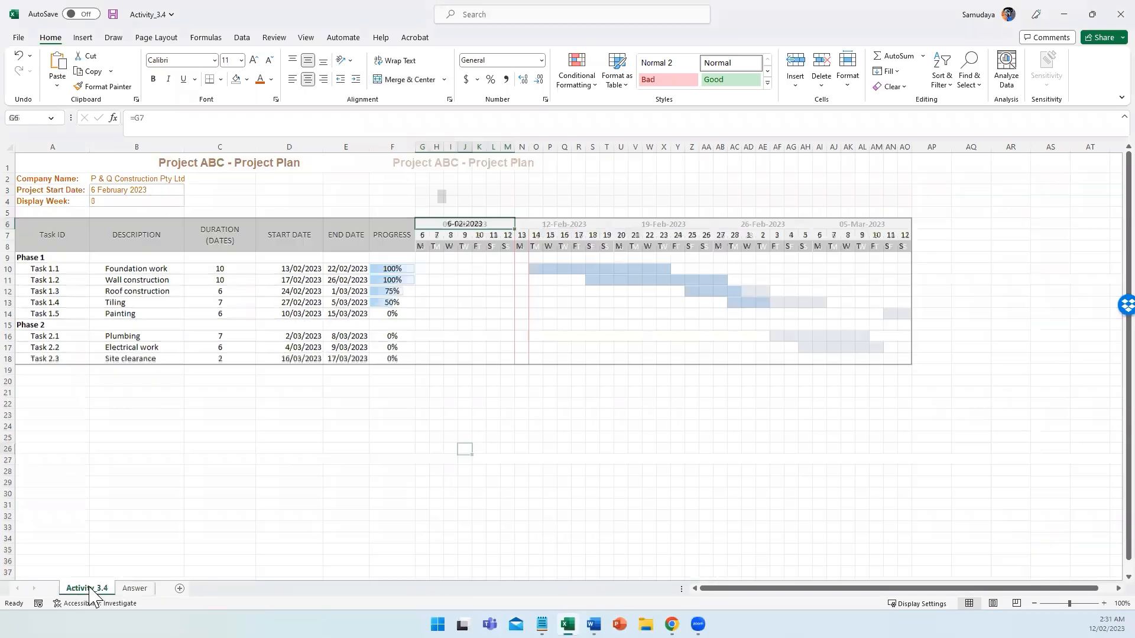
{"action": "right_click", "coordinate": [464, 225]}
{"action": "left_click", "coordinate": [503, 516]}
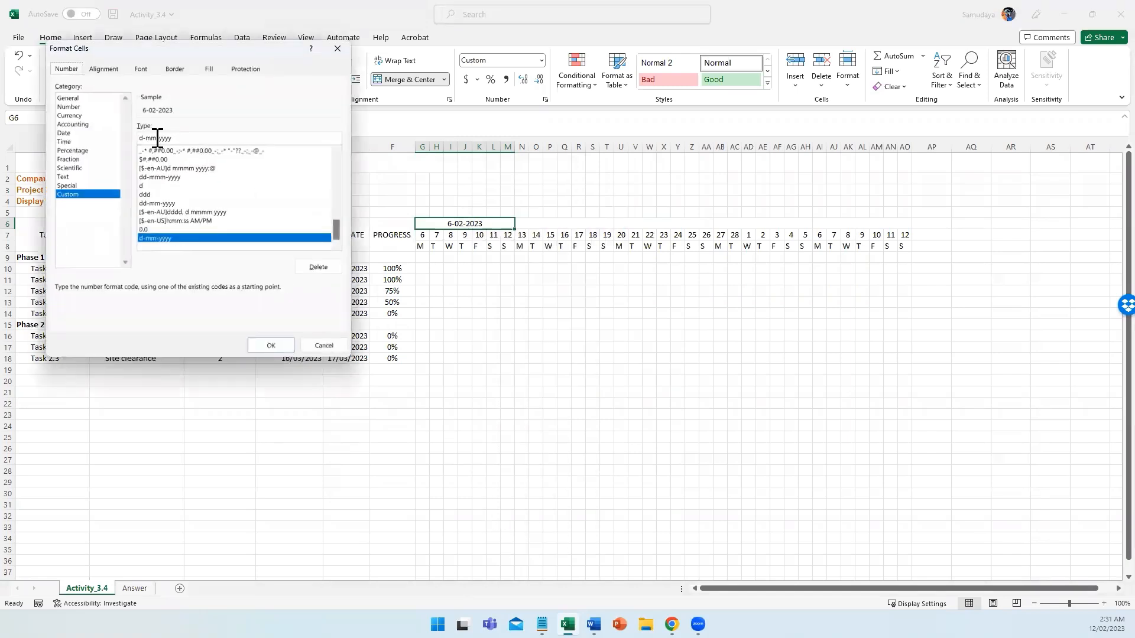
{"action": "left_click", "coordinate": [157, 137]}
{"action": "type", "text": "m"}
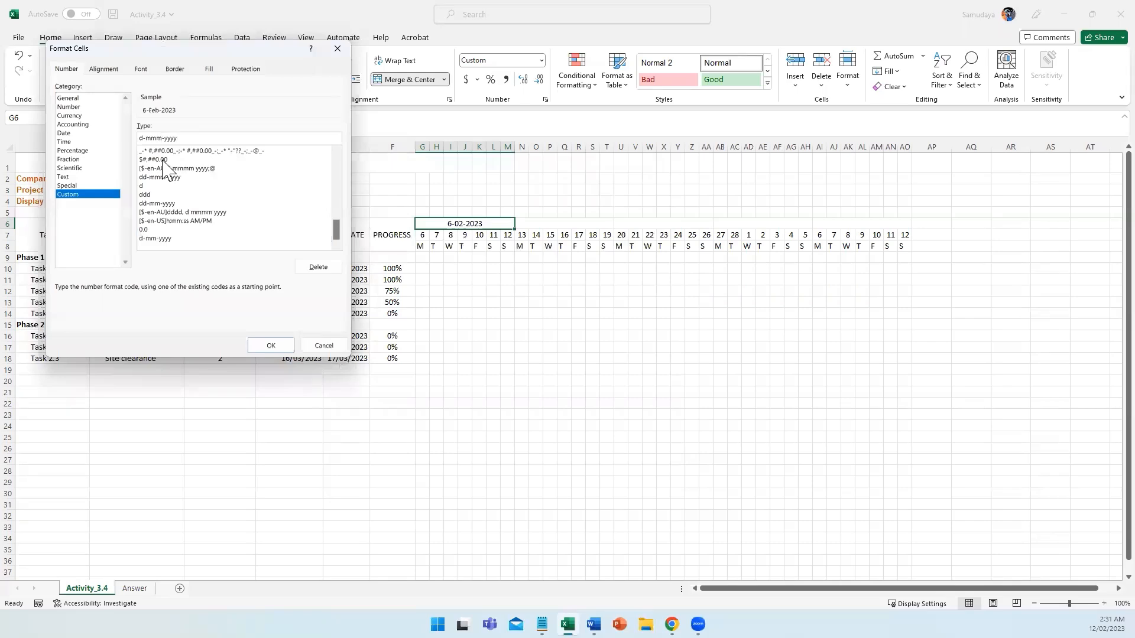
{"action": "left_click", "coordinate": [271, 345]}
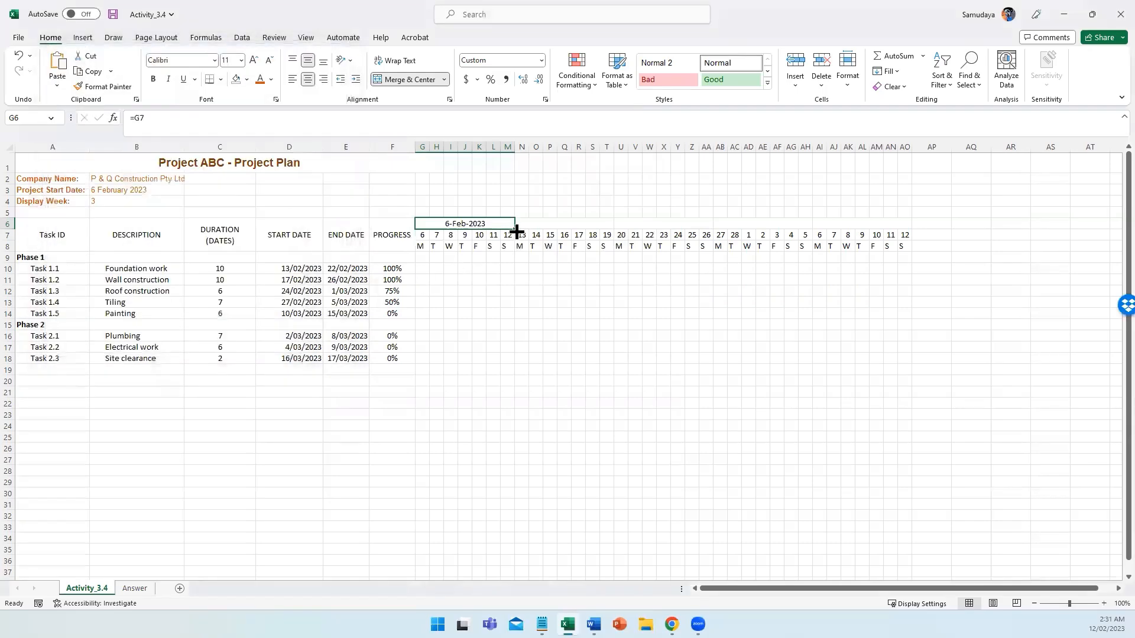
Step: Fill the formatted week header from G6 across row 6 to column AO
{"action": "left_click_drag", "start_coordinate": [517, 228], "coordinate": [907, 231]}
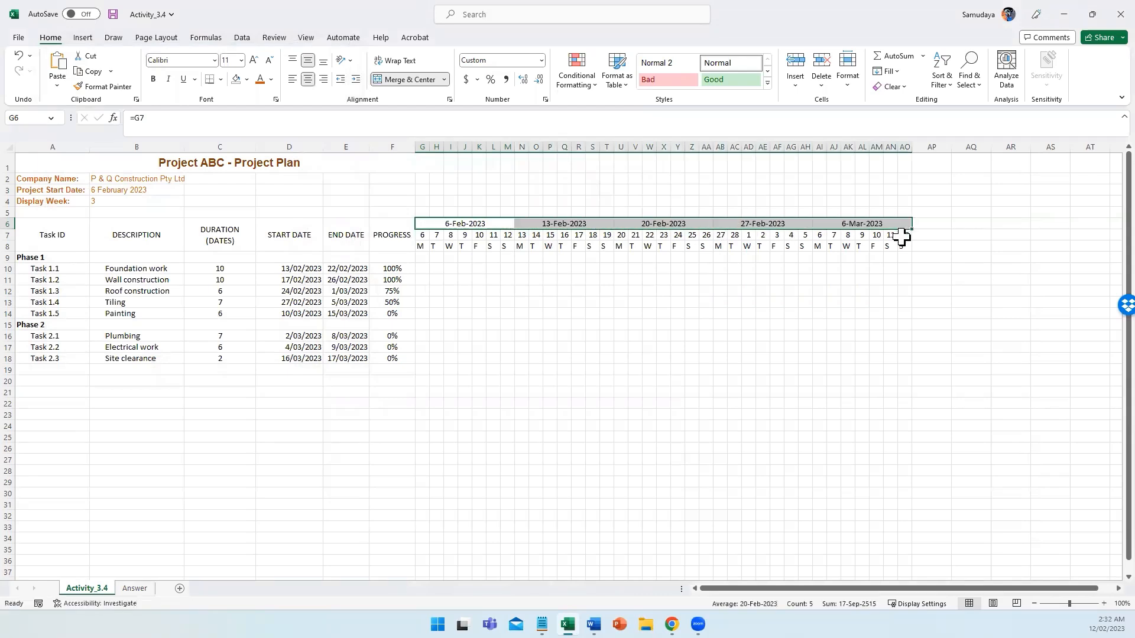
{"action": "left_click", "coordinate": [802, 310]}
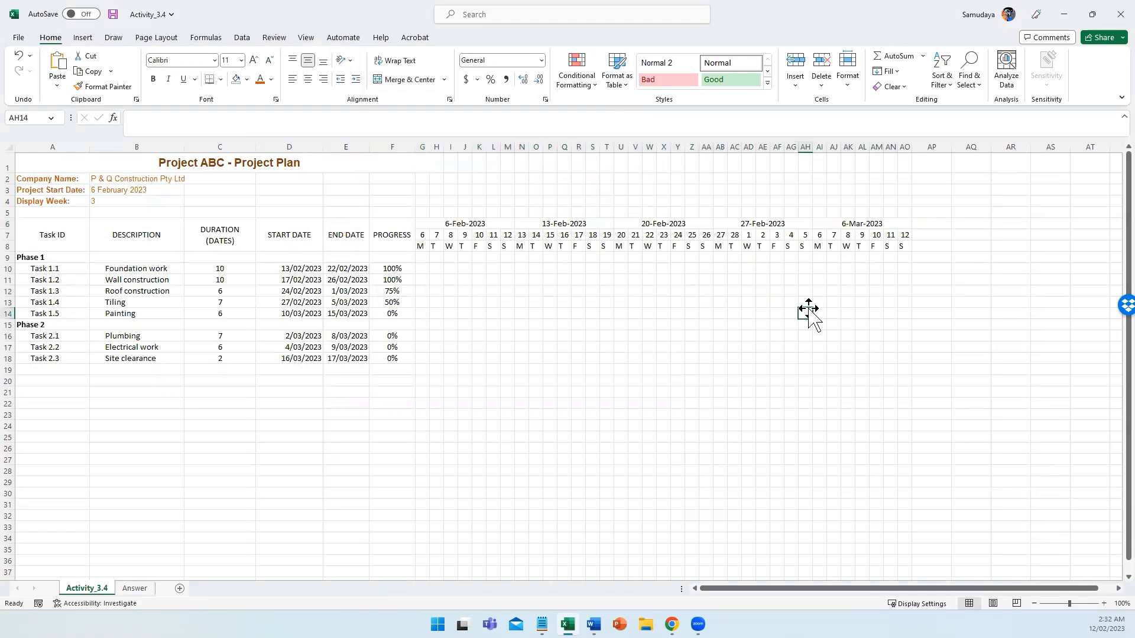
{"action": "left_click_drag", "start_coordinate": [425, 223], "coordinate": [892, 243]}
{"action": "left_click", "coordinate": [701, 335]}
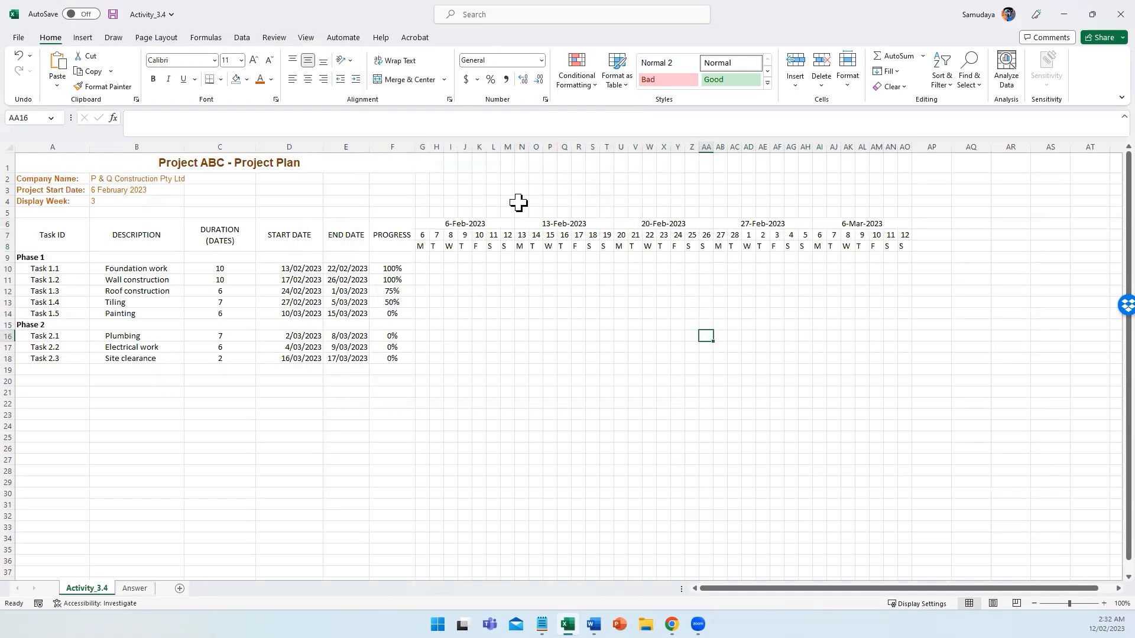
Step: Review the date formulas in row 7, and center the timeline header cells G5:AO8 horizontally
{"action": "left_click", "coordinate": [424, 235]}
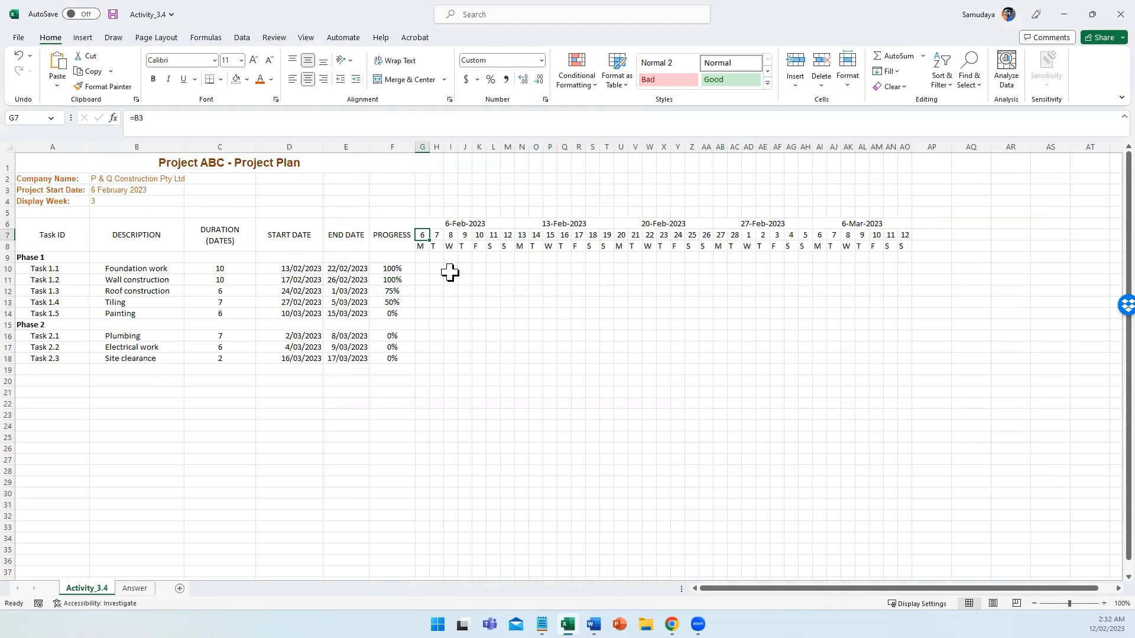
{"action": "left_click", "coordinate": [437, 235]}
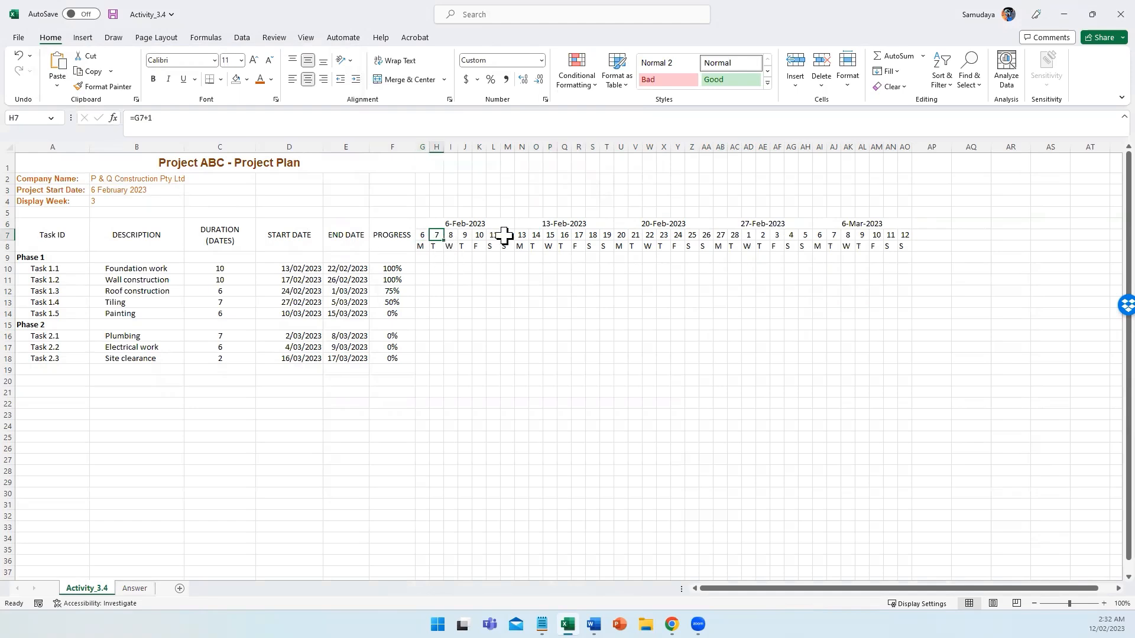
{"action": "left_click", "coordinate": [551, 235]}
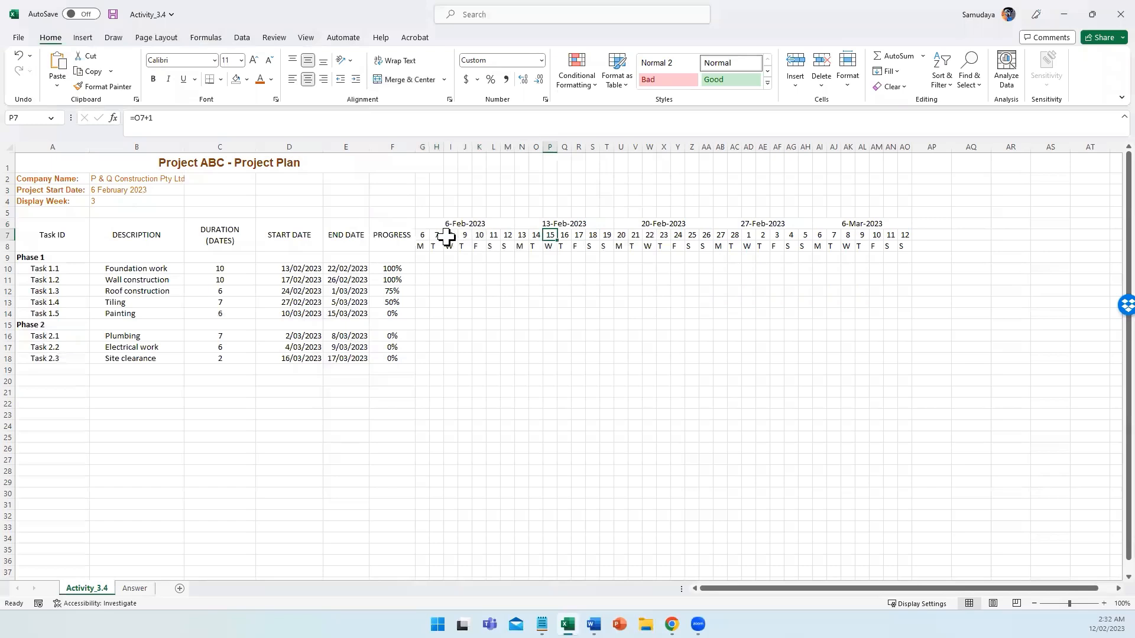
{"action": "left_click", "coordinate": [422, 235]}
{"action": "left_click", "coordinate": [903, 248], "text": "ctrl"}
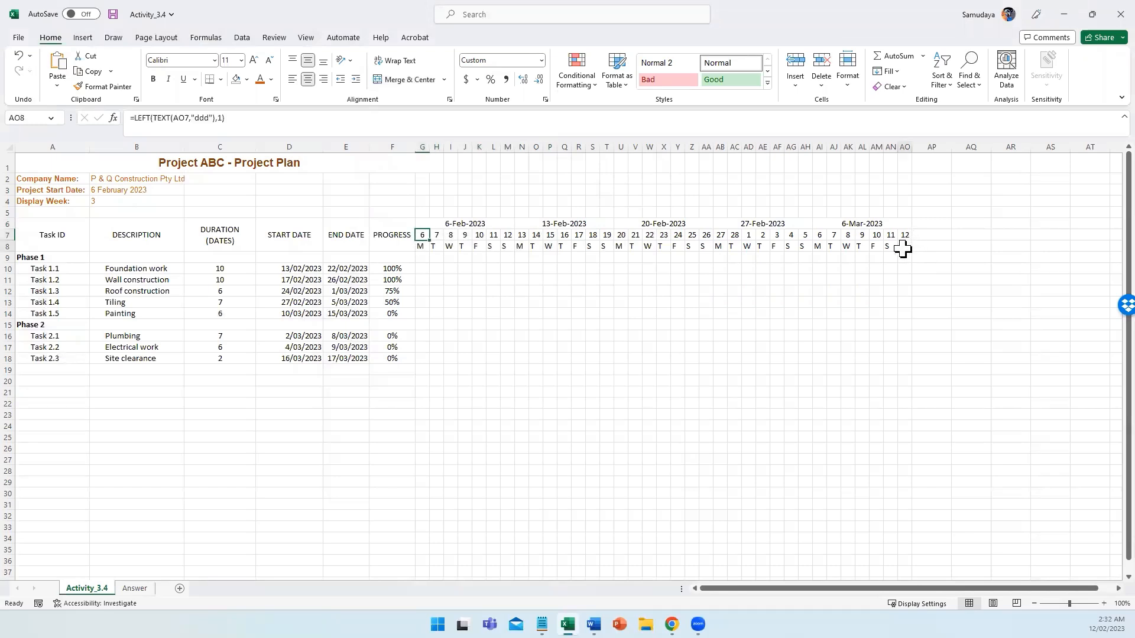
{"action": "left_click_drag", "start_coordinate": [902, 248], "coordinate": [435, 218]}
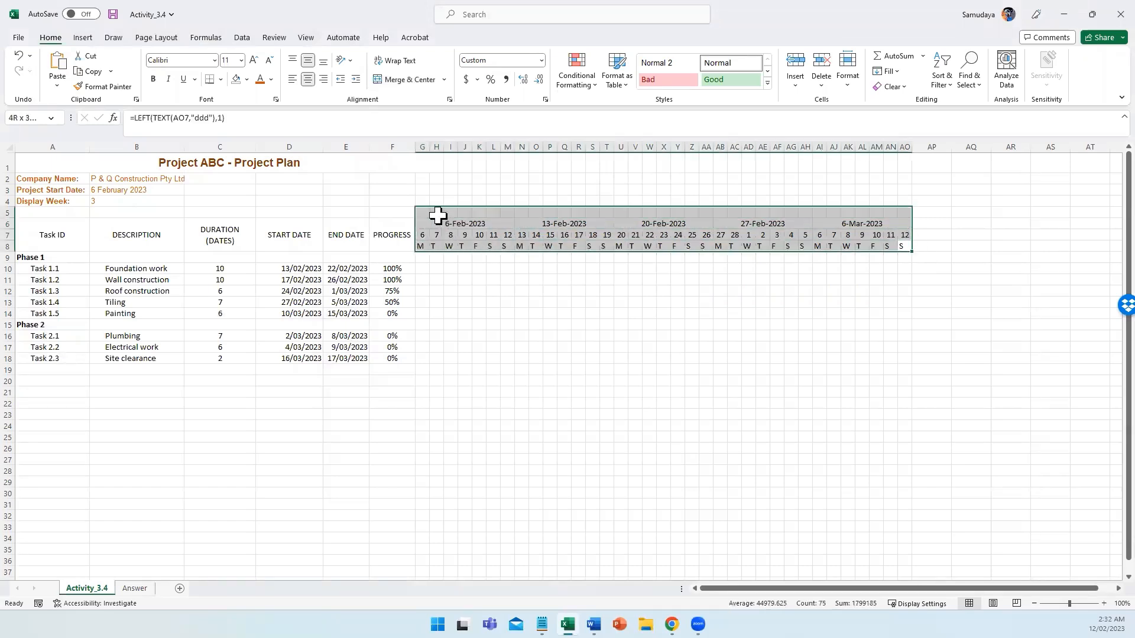
{"action": "left_click", "coordinate": [307, 79]}
{"action": "left_click", "coordinate": [493, 295]}
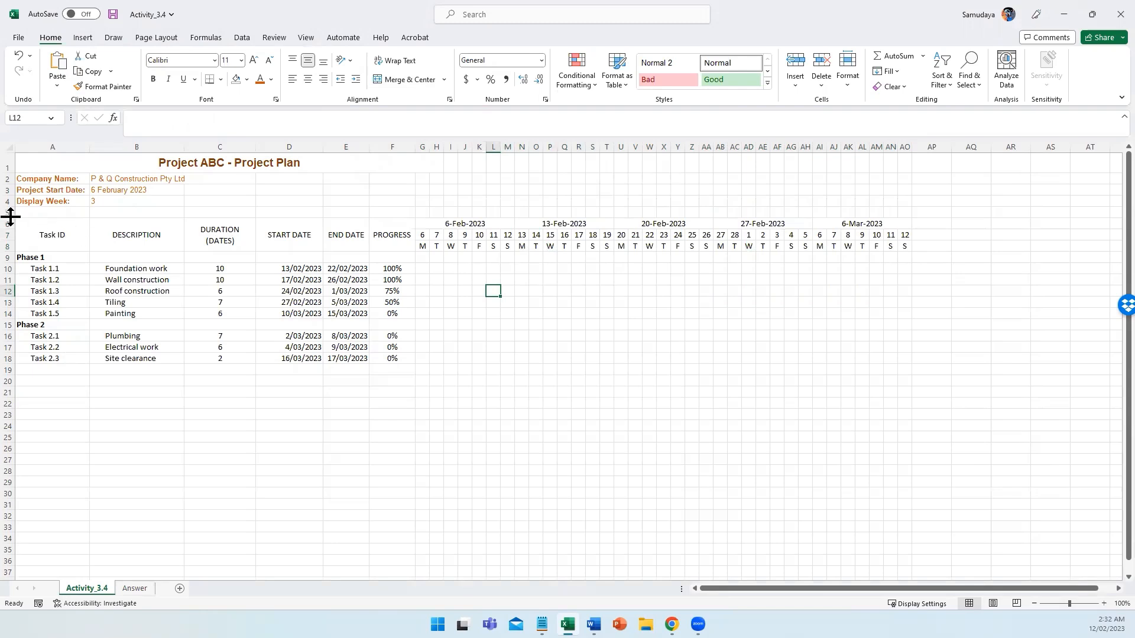
Step: Give the whole header block A6:AO8 a dark grey fill and white text
{"action": "left_click_drag", "start_coordinate": [23, 223], "coordinate": [909, 242]}
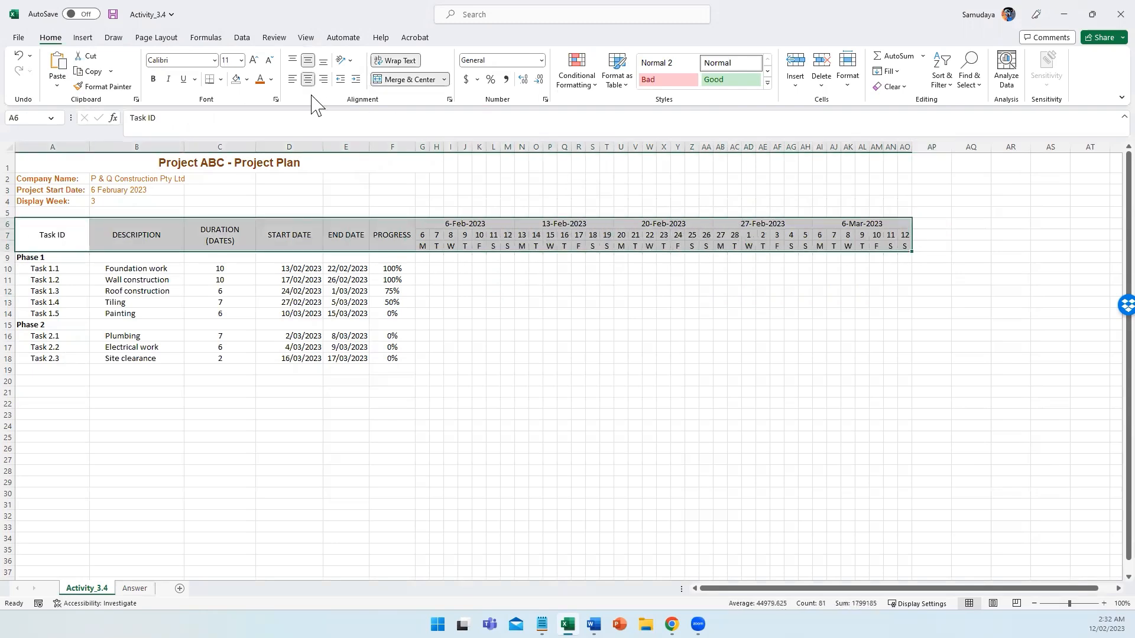
{"action": "left_click", "coordinate": [247, 80]}
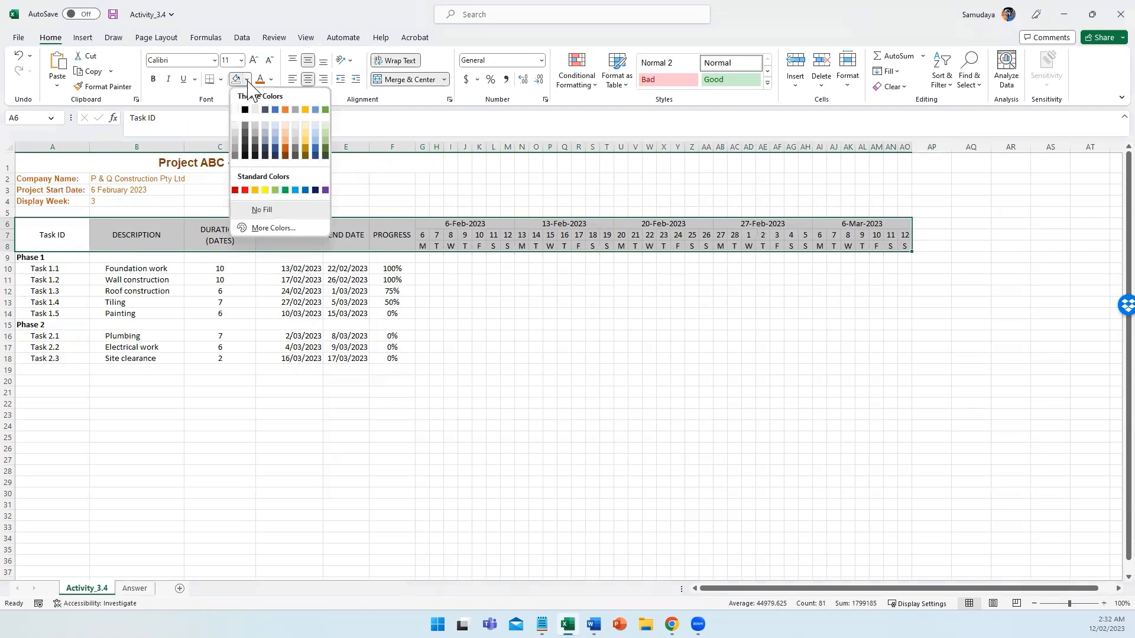
{"action": "left_click", "coordinate": [244, 136]}
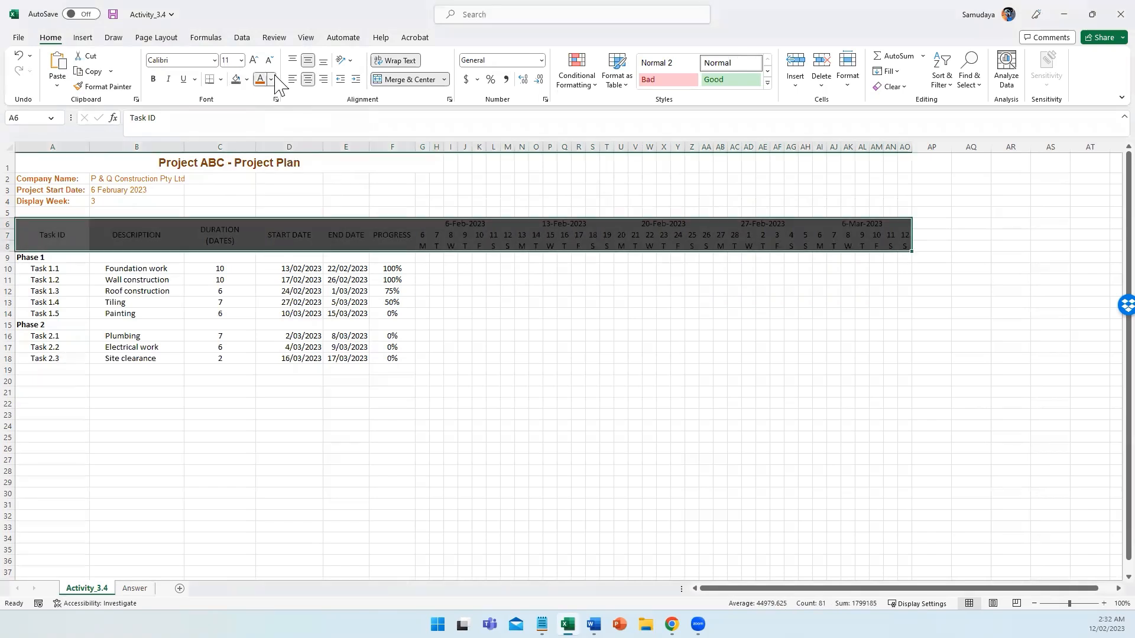
{"action": "left_click", "coordinate": [270, 79]}
{"action": "left_click", "coordinate": [260, 128]}
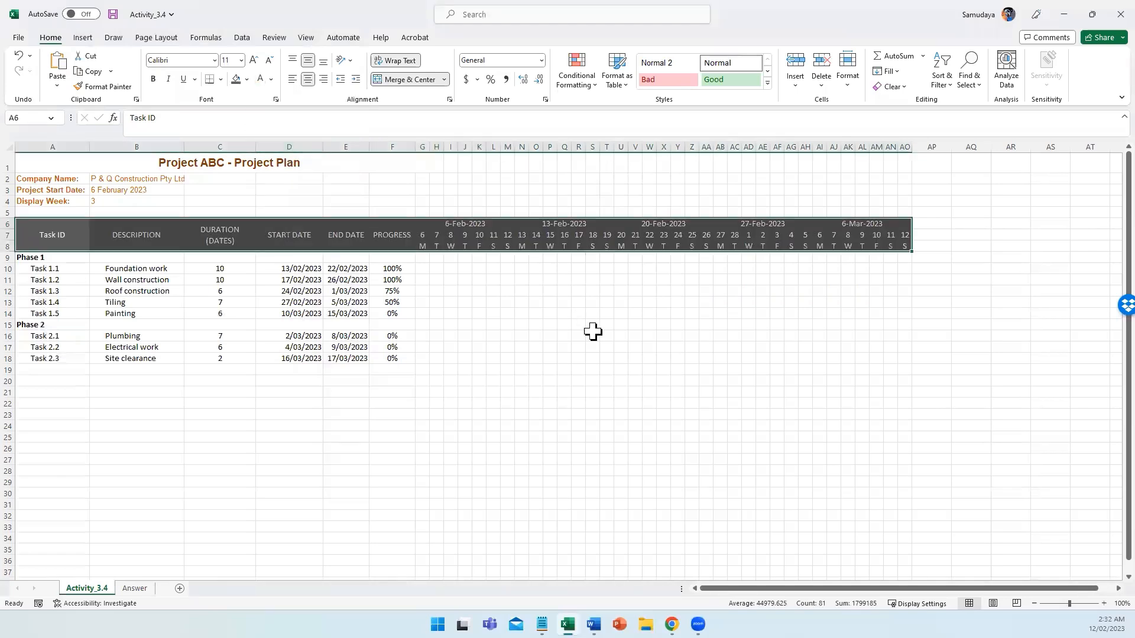
{"action": "left_click", "coordinate": [593, 334]}
Step: Change the weekly header and date cells G6:AO7 to a light grey fill with black text
{"action": "left_click", "coordinate": [430, 225]}
{"action": "left_click_drag", "start_coordinate": [430, 224], "coordinate": [904, 236]}
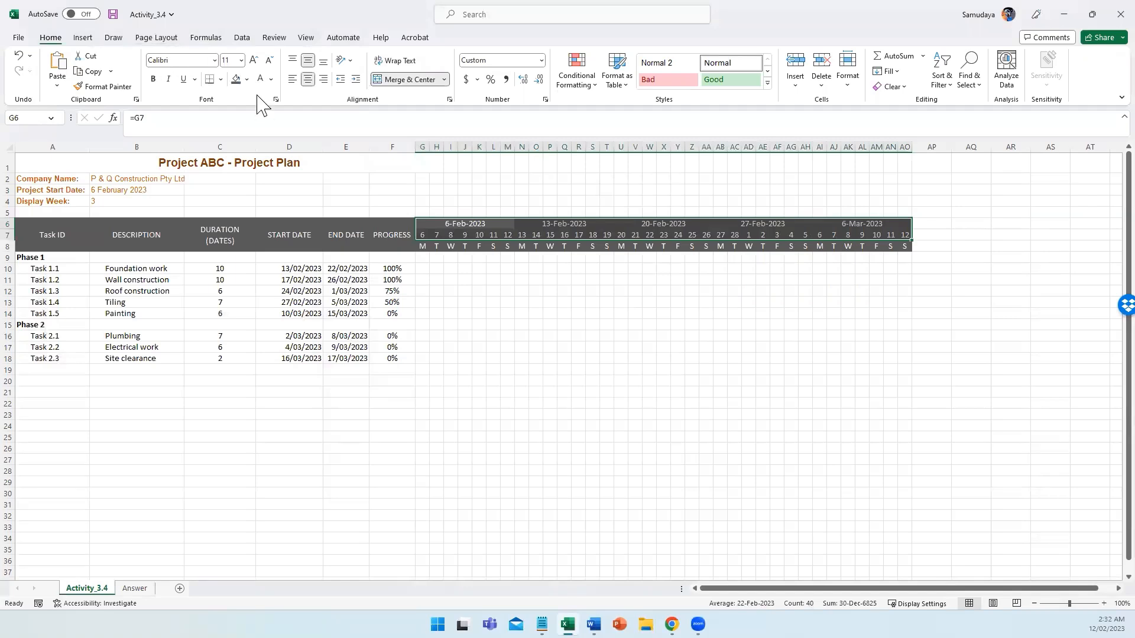
{"action": "left_click", "coordinate": [246, 79]}
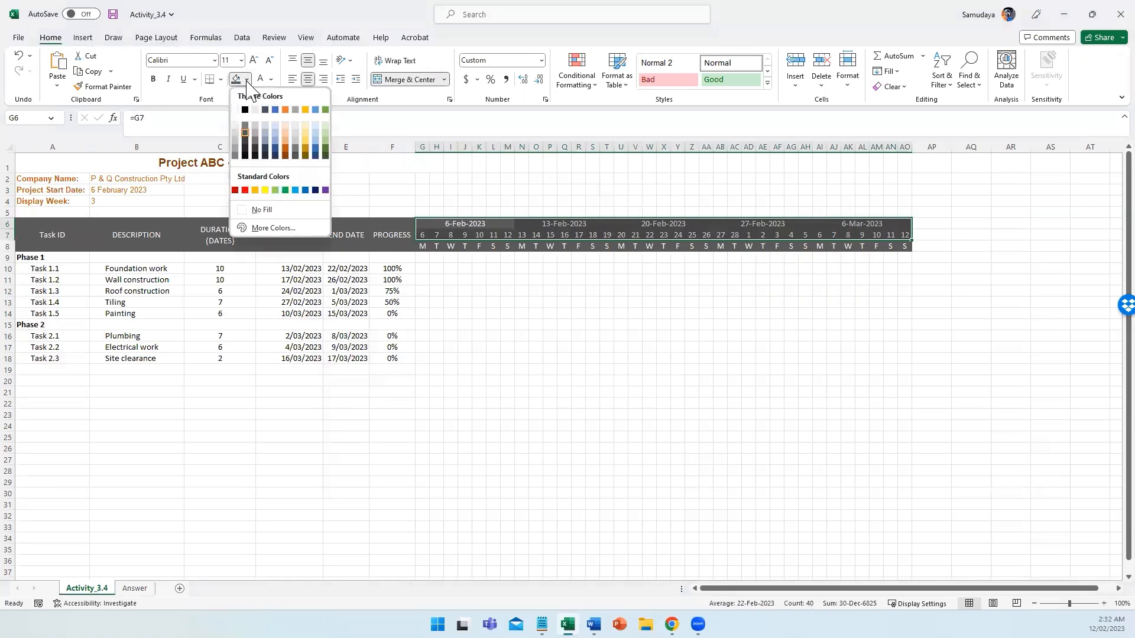
{"action": "left_click", "coordinate": [234, 139]}
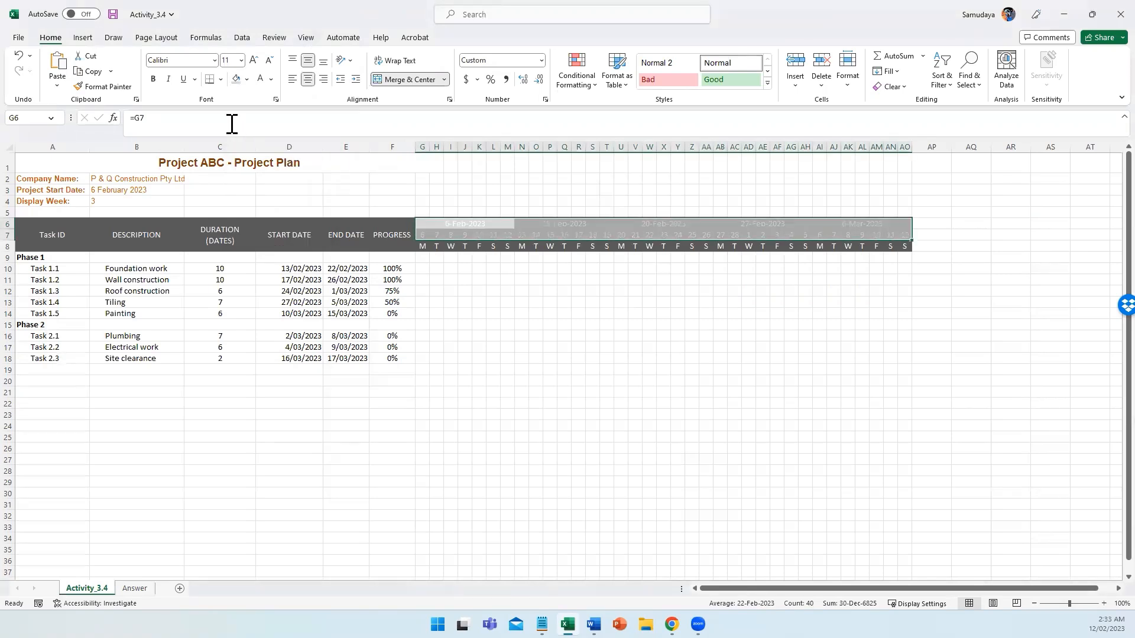
{"action": "left_click", "coordinate": [272, 80]}
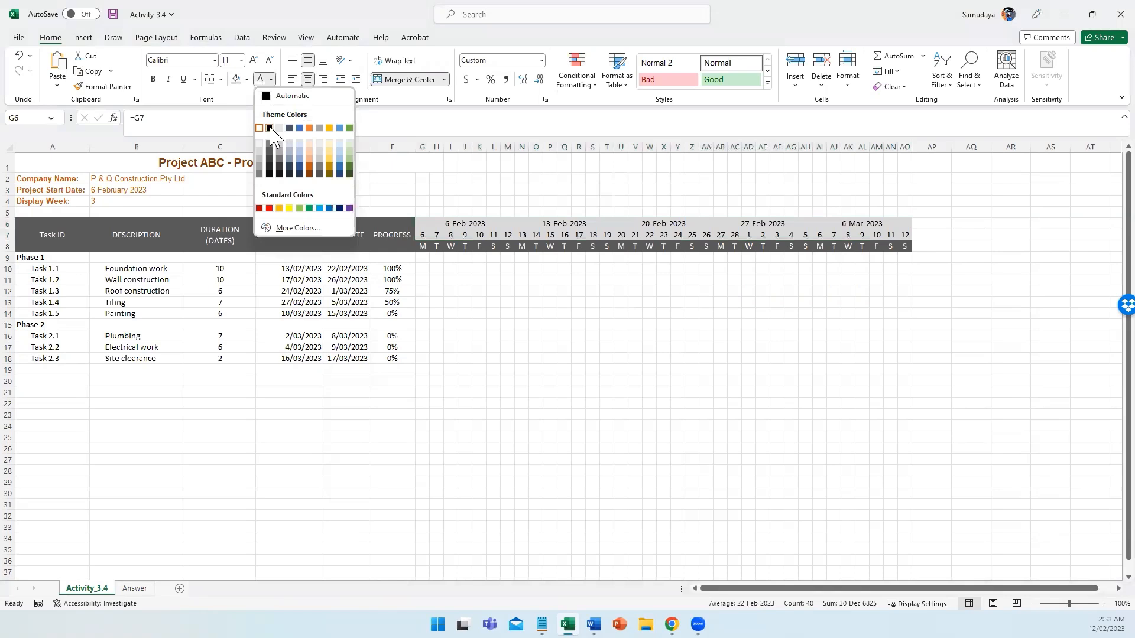
{"action": "left_click", "coordinate": [269, 127]}
{"action": "left_click", "coordinate": [876, 426]}
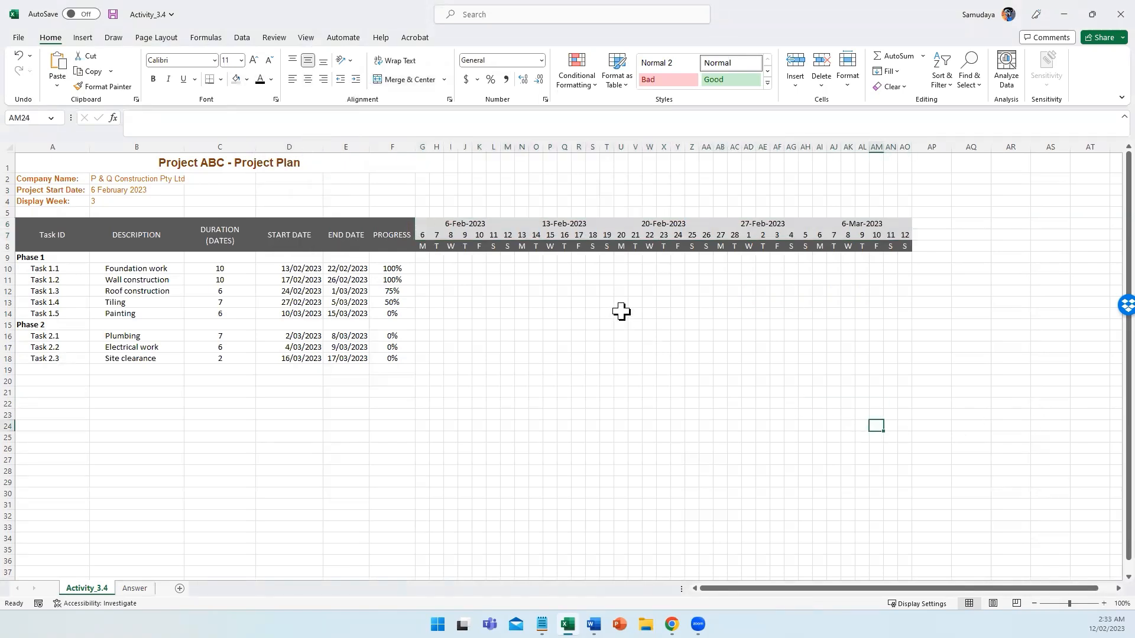
Step: Add white left and right borders to the first week's header block G6:M8
{"action": "left_click", "coordinate": [425, 223]}
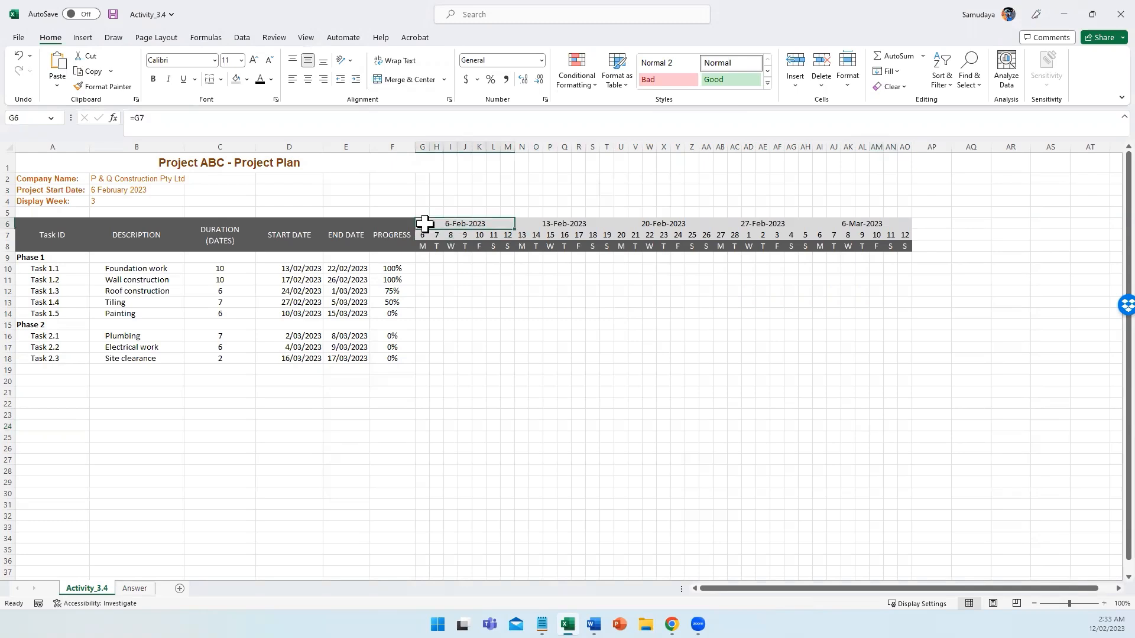
{"action": "left_click_drag", "start_coordinate": [426, 226], "coordinate": [427, 244]}
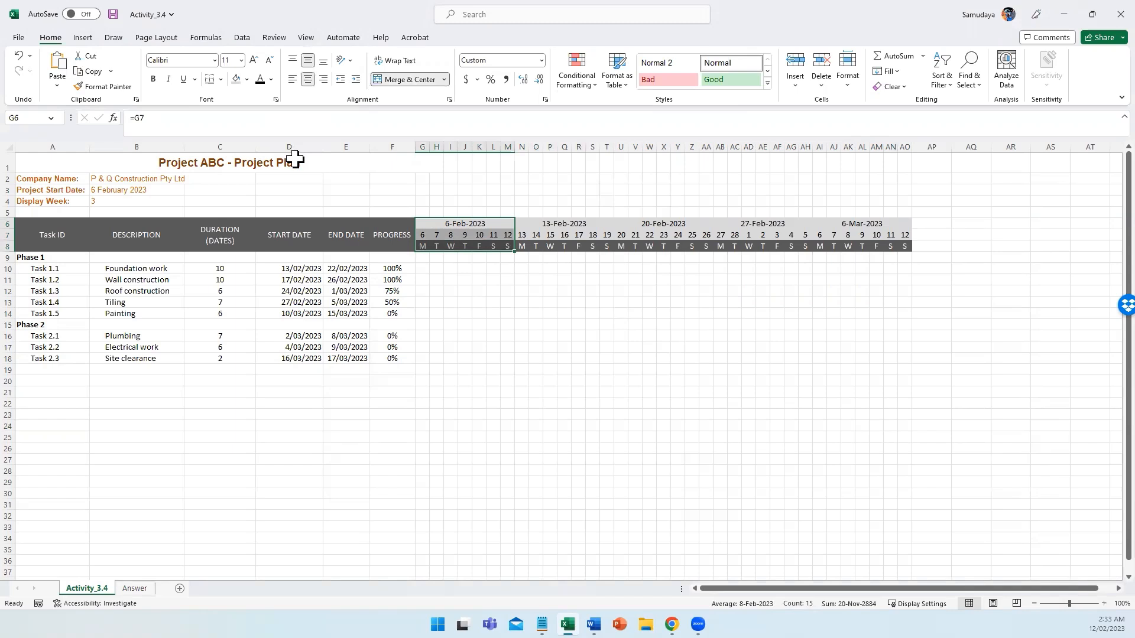
{"action": "left_click", "coordinate": [221, 80]}
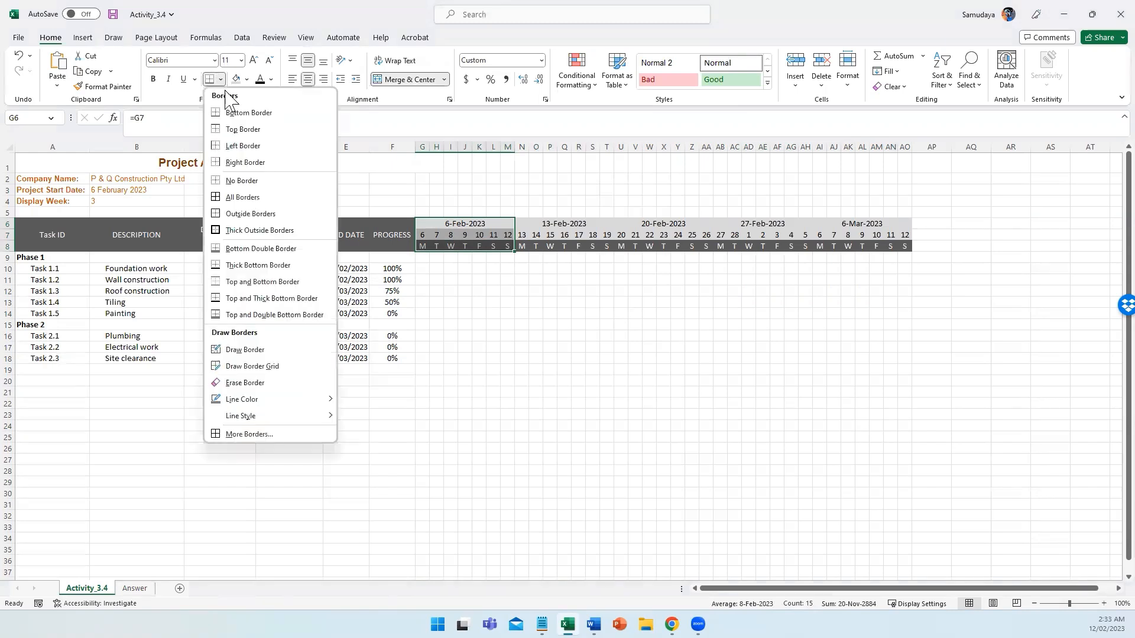
{"action": "left_click", "coordinate": [260, 434]}
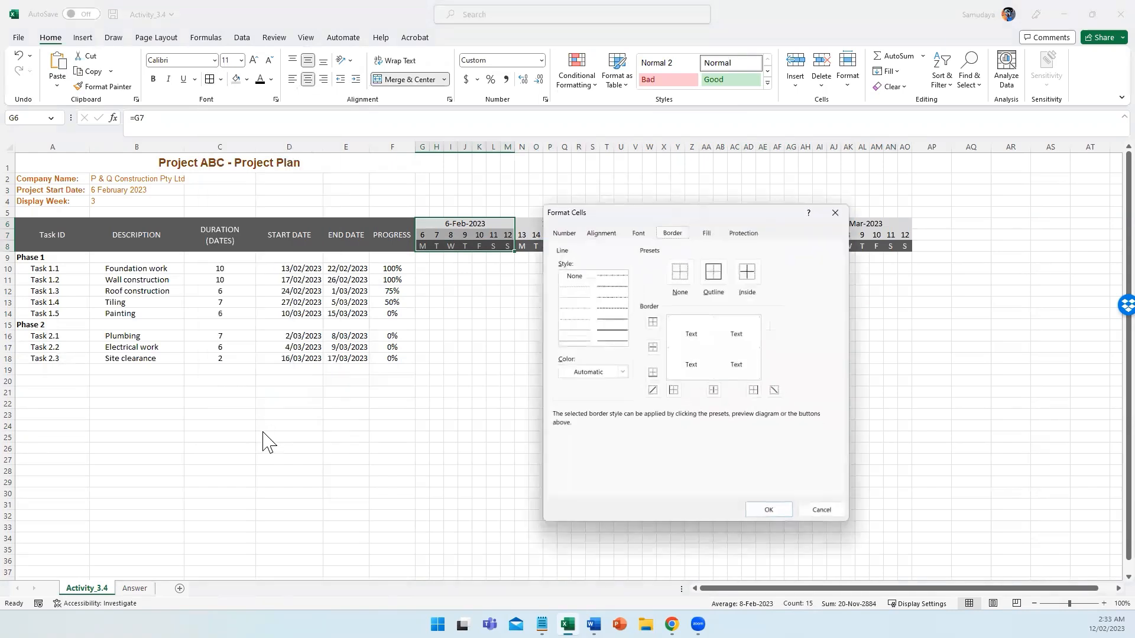
{"action": "left_click", "coordinate": [623, 372]}
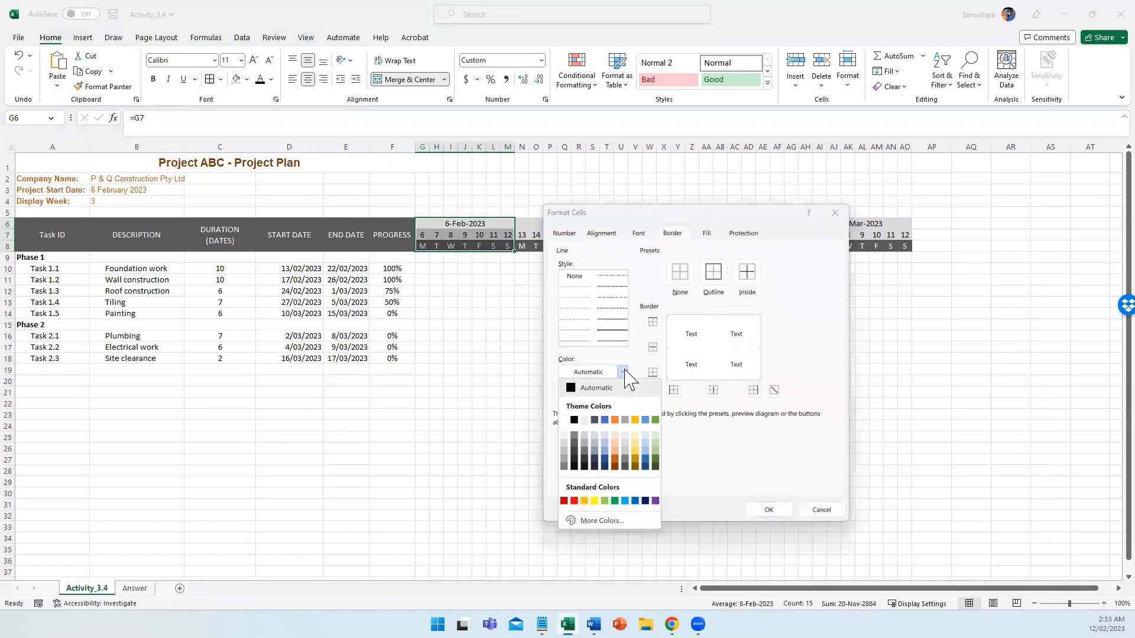
{"action": "left_click", "coordinate": [564, 420]}
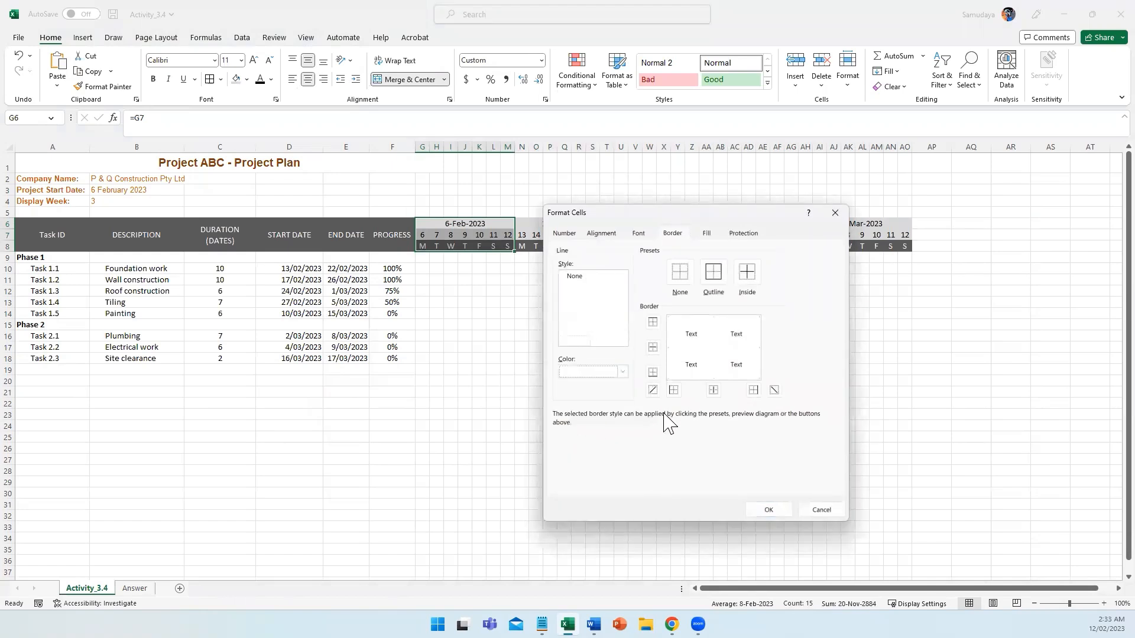
{"action": "left_click", "coordinate": [674, 390]}
{"action": "left_click", "coordinate": [713, 390]}
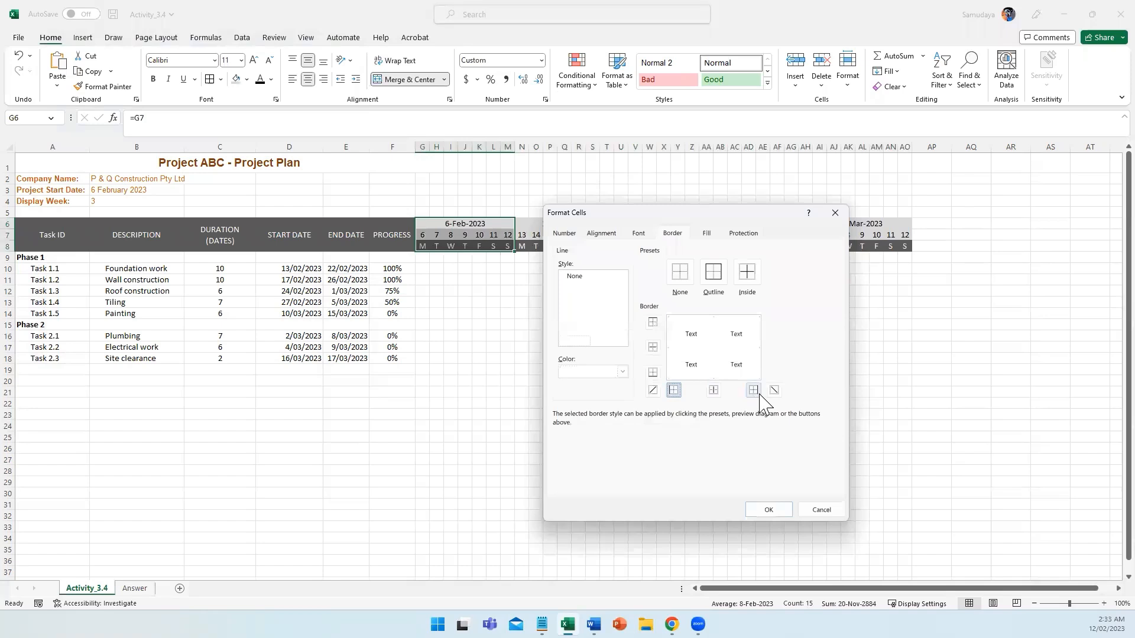
{"action": "left_click", "coordinate": [755, 392]}
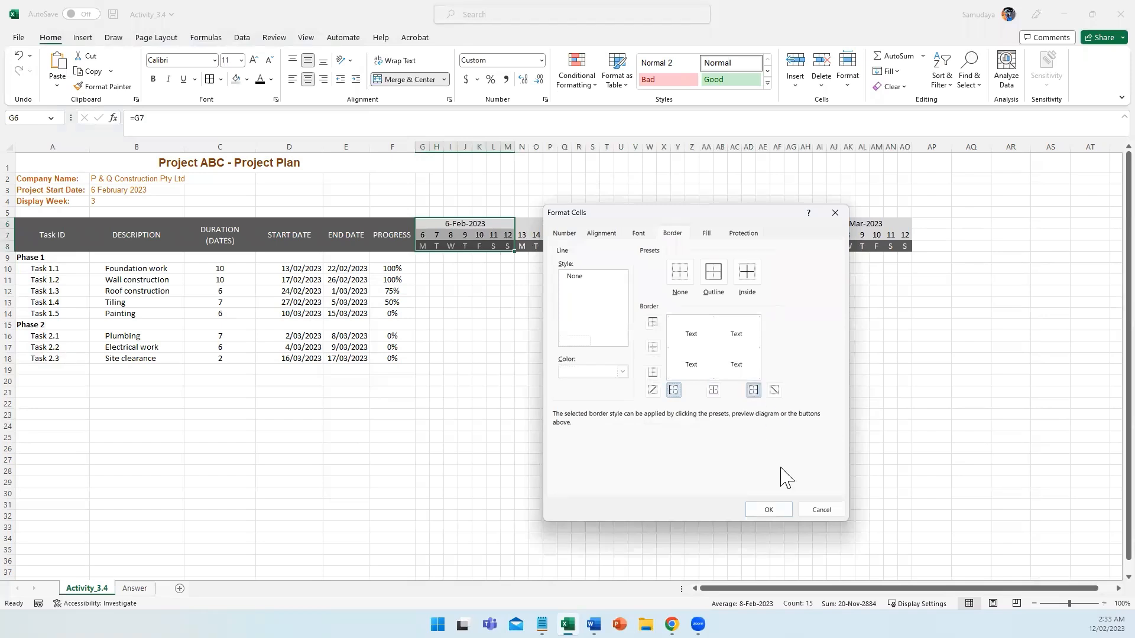
{"action": "left_click", "coordinate": [768, 509]}
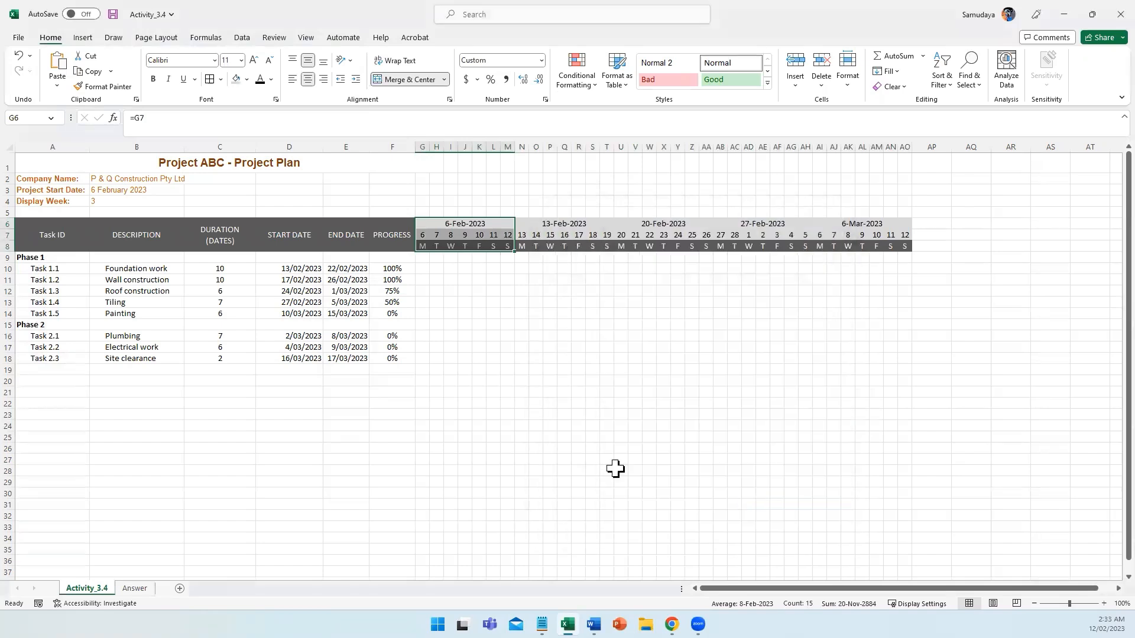
{"action": "left_click", "coordinate": [436, 403]}
Step: Apply the same white left and right borders to the 13-Feb week header block N6:T8
{"action": "left_click_drag", "start_coordinate": [528, 227], "coordinate": [606, 246]}
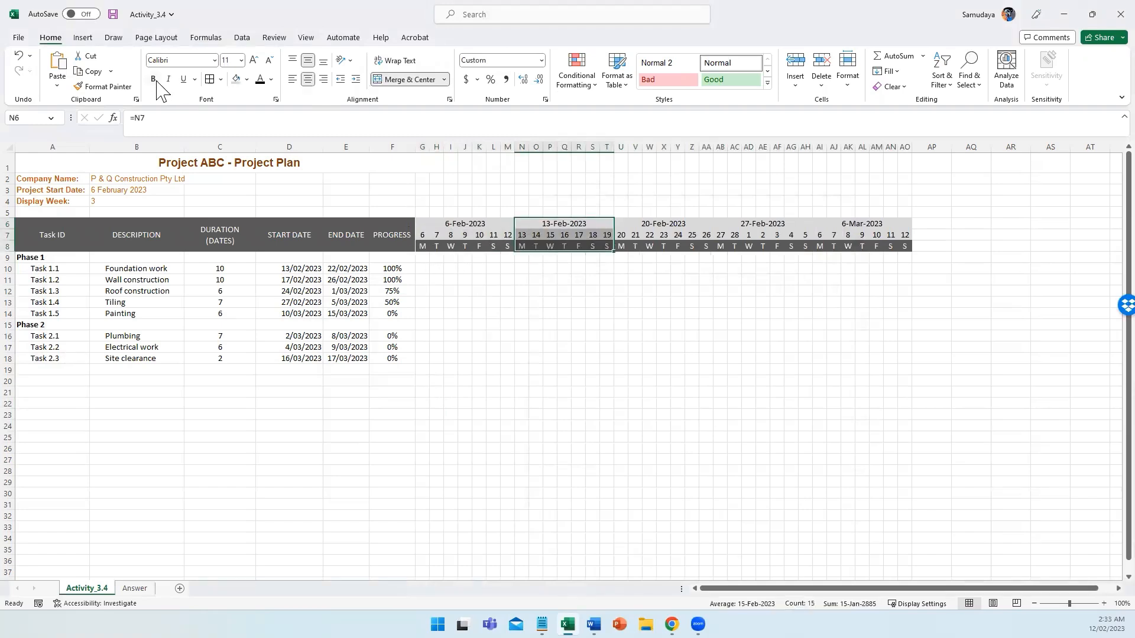
{"action": "left_click", "coordinate": [220, 79]}
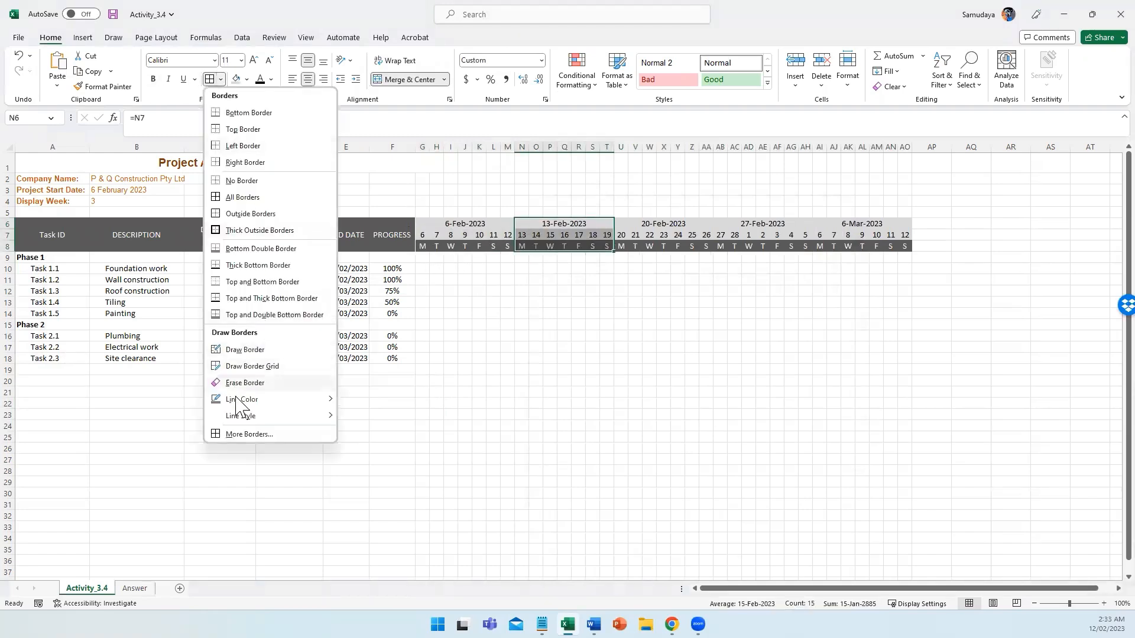
{"action": "left_click", "coordinate": [239, 435]}
{"action": "left_click", "coordinate": [674, 391]}
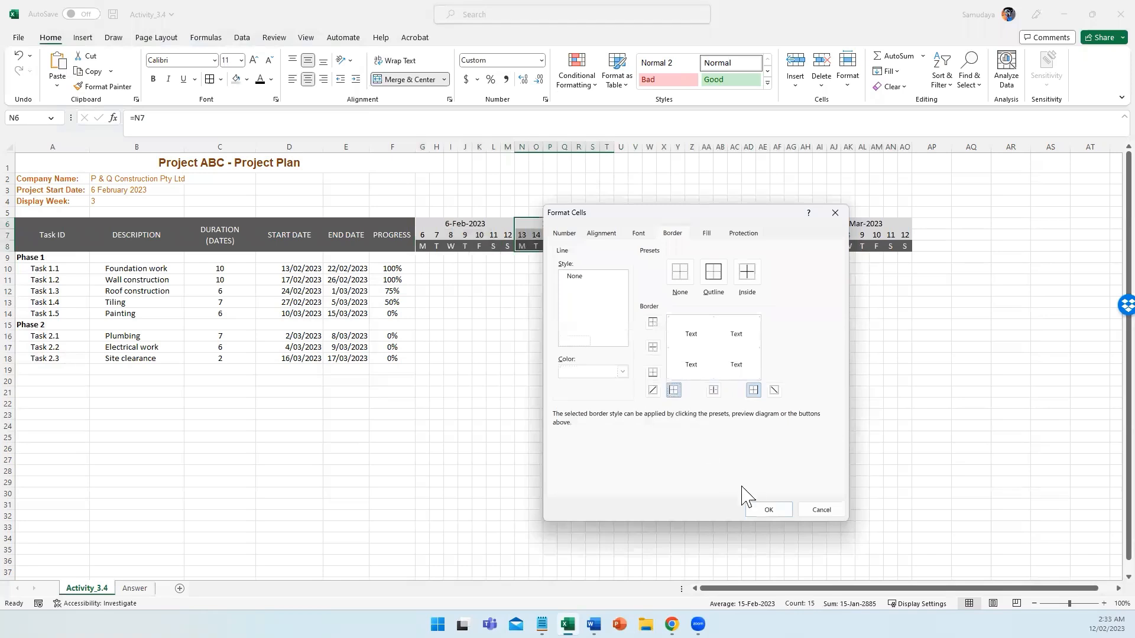
{"action": "left_click", "coordinate": [762, 507]}
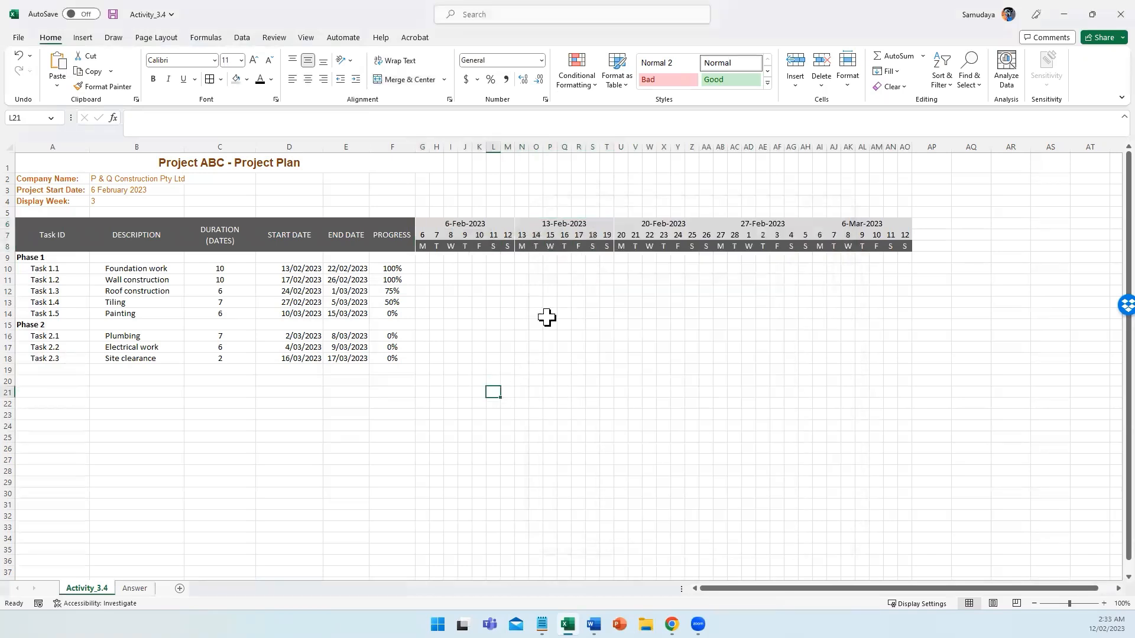
Step: Copy the 13-Feb week header block N6:T8 and paste only its formatting onto the 20-Feb block U6:AA8
{"action": "left_click", "coordinate": [87, 71]}
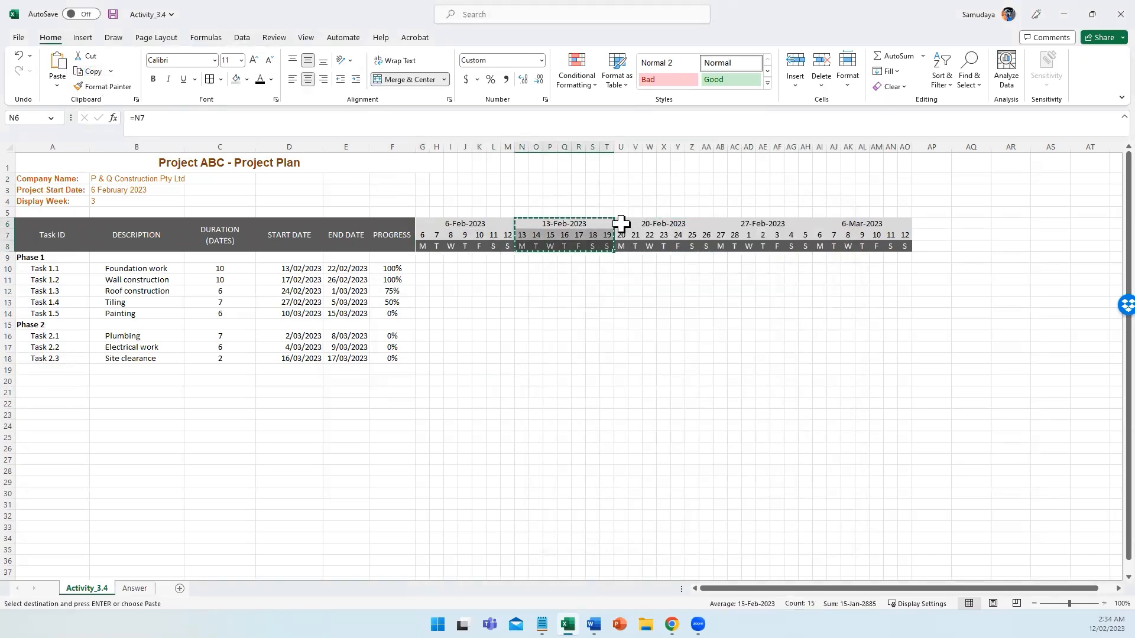
{"action": "left_click_drag", "start_coordinate": [618, 223], "coordinate": [649, 243]}
{"action": "key", "text": "ctrl+v"}
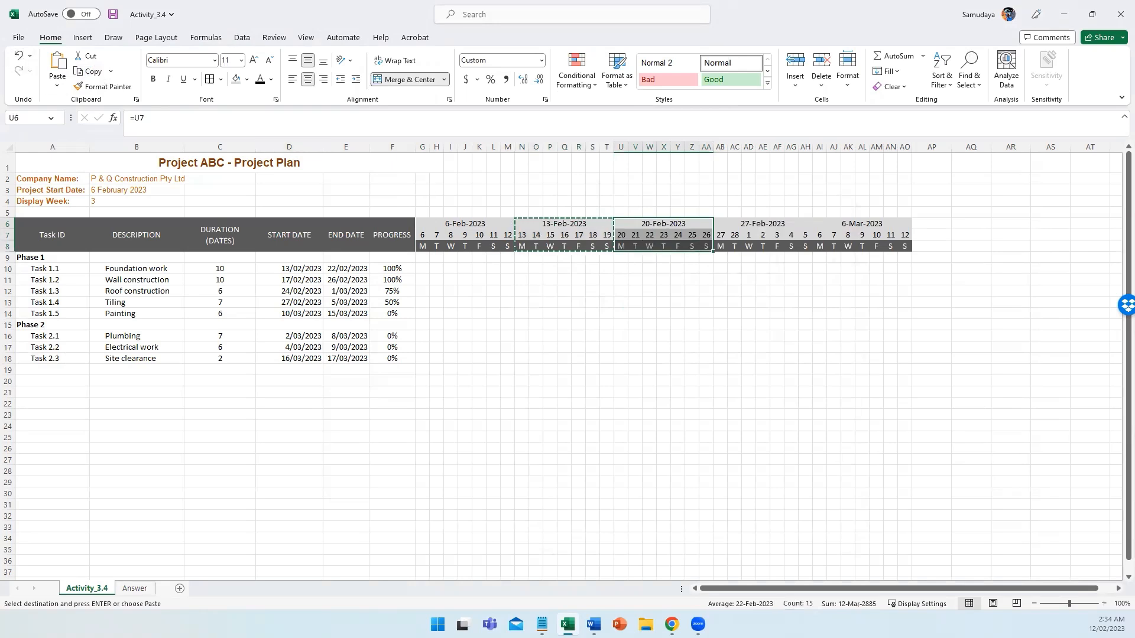
{"action": "left_click", "coordinate": [57, 86]}
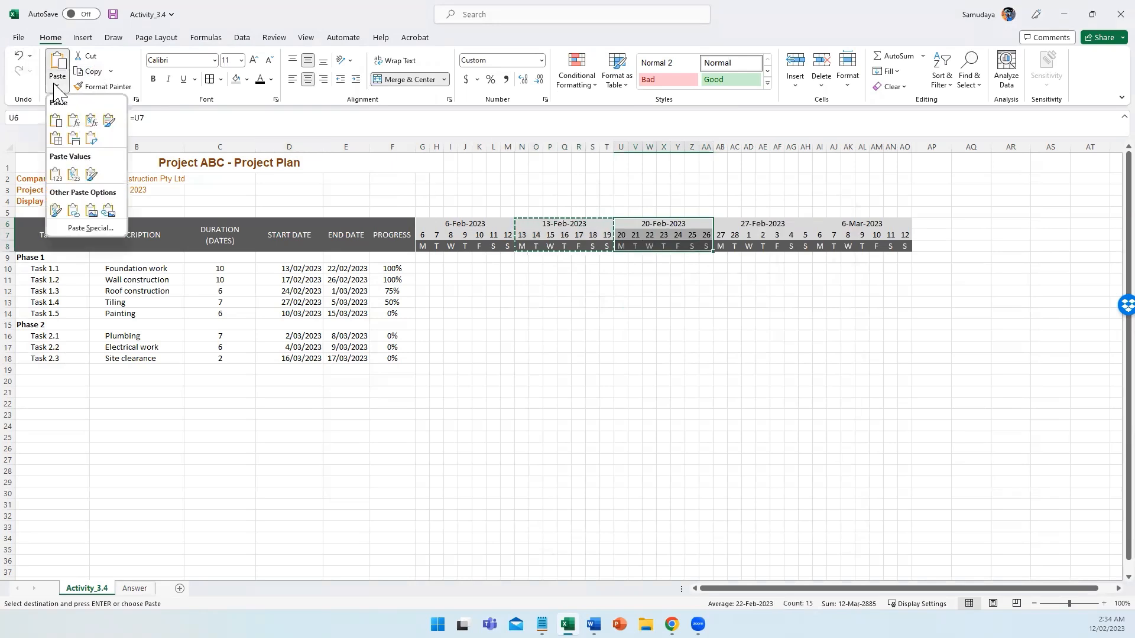
{"action": "left_click", "coordinate": [61, 220]}
{"action": "left_click", "coordinate": [665, 370]}
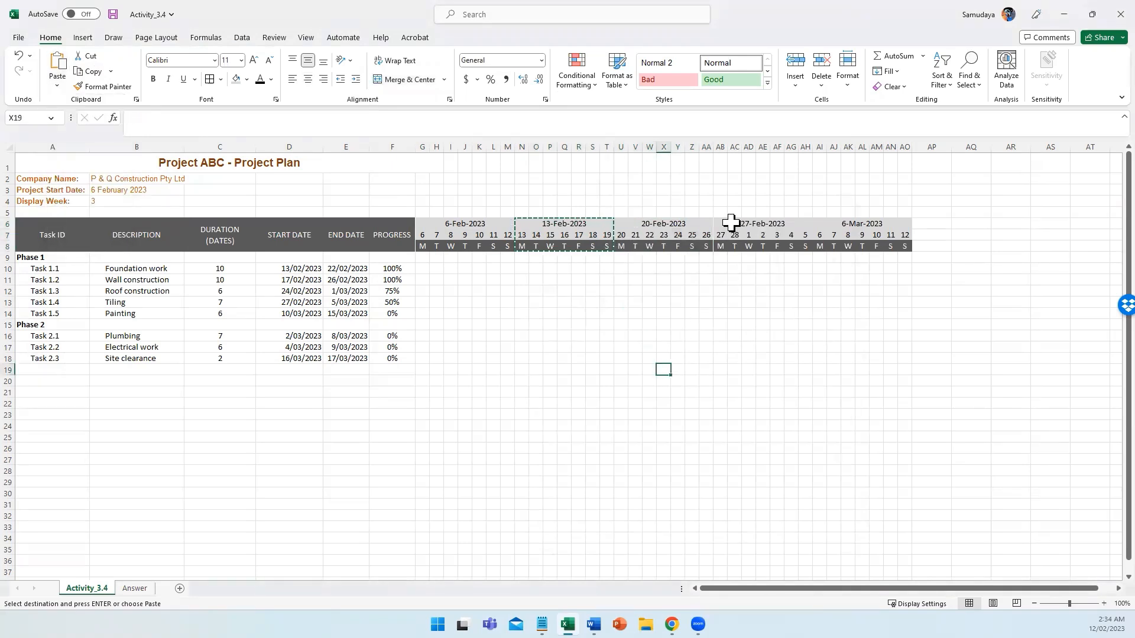
Step: Paste the copied formatting onto the 27-Feb and 6-Mar week header blocks, AB6:AH8 and AI6:AO8
{"action": "left_click_drag", "start_coordinate": [732, 223], "coordinate": [762, 247]}
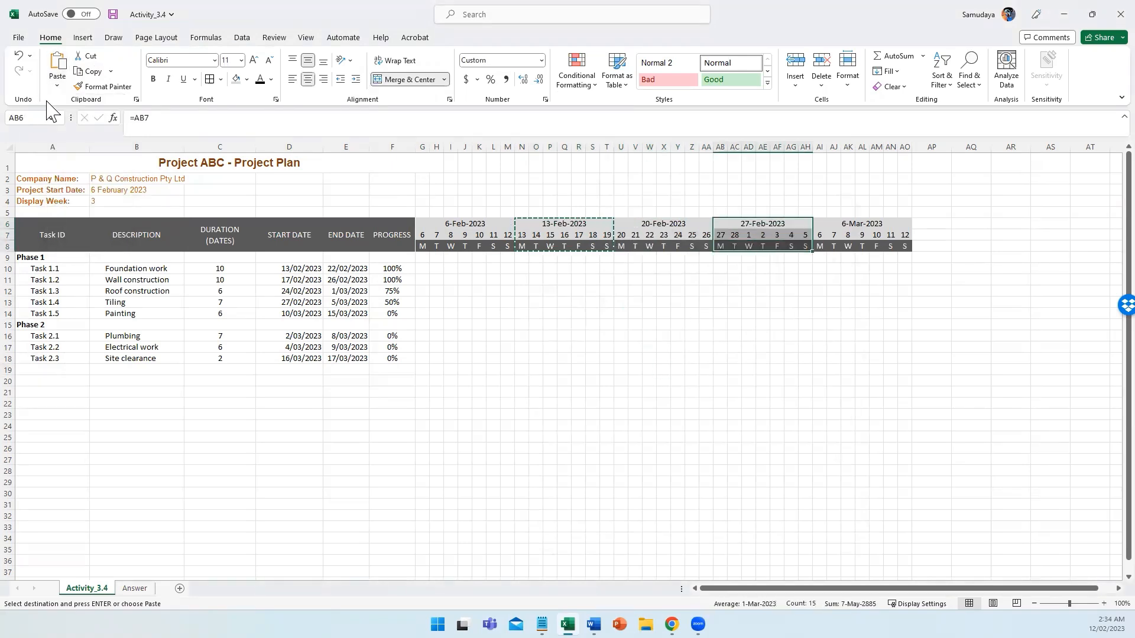
{"action": "left_click", "coordinate": [57, 86]}
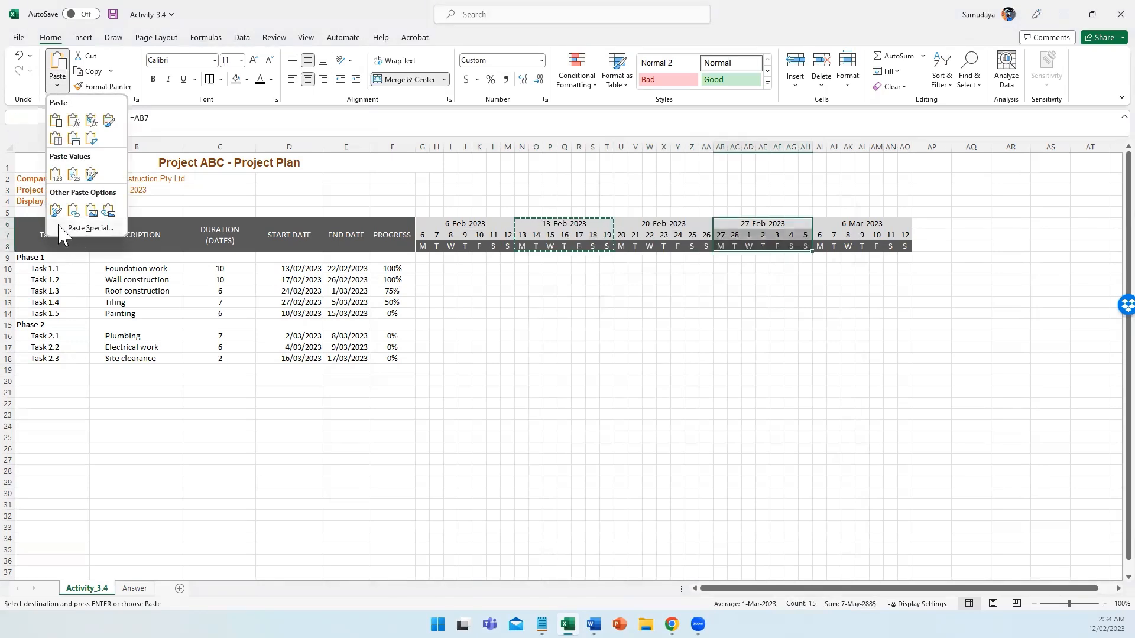
{"action": "left_click", "coordinate": [55, 211]}
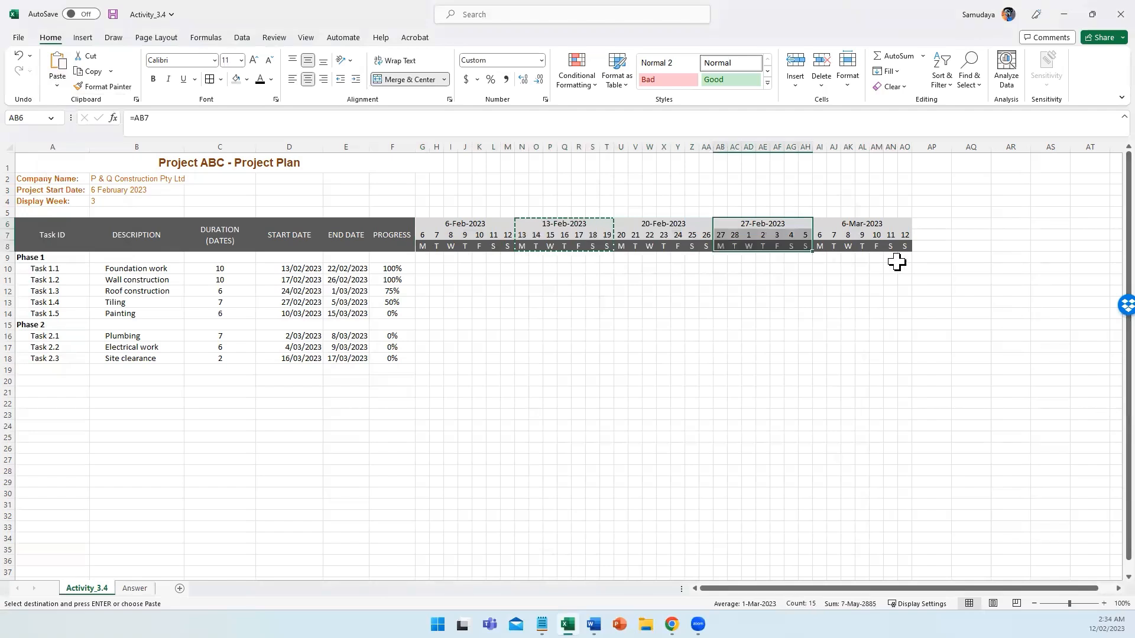
{"action": "left_click_drag", "start_coordinate": [836, 223], "coordinate": [851, 243]}
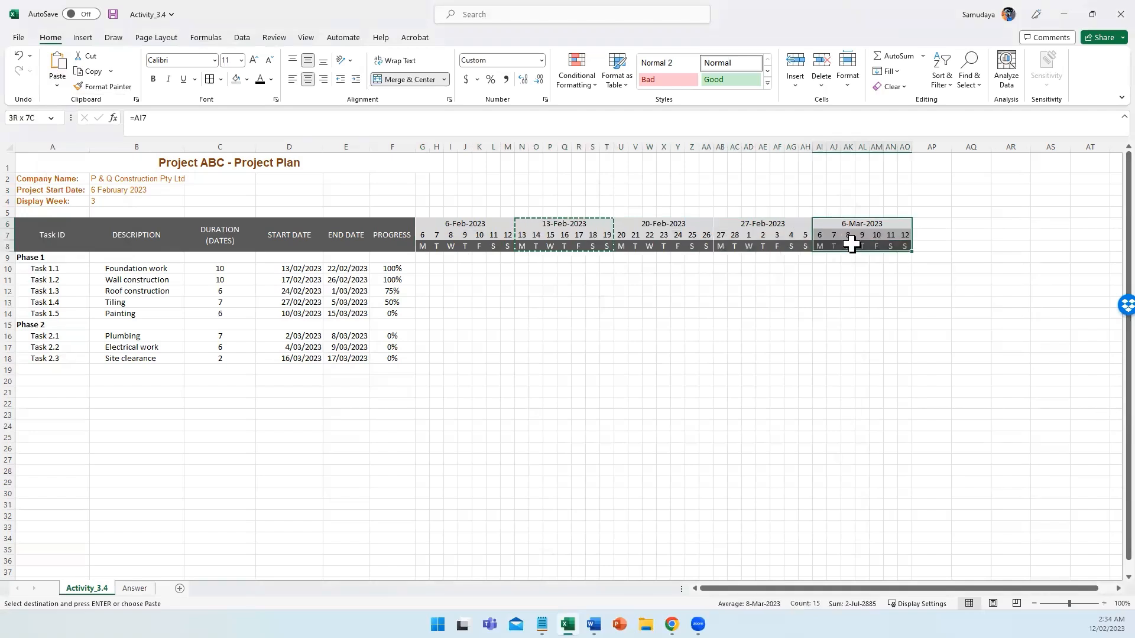
{"action": "left_click", "coordinate": [57, 86]}
{"action": "left_click", "coordinate": [58, 208]}
{"action": "left_click", "coordinate": [686, 445]}
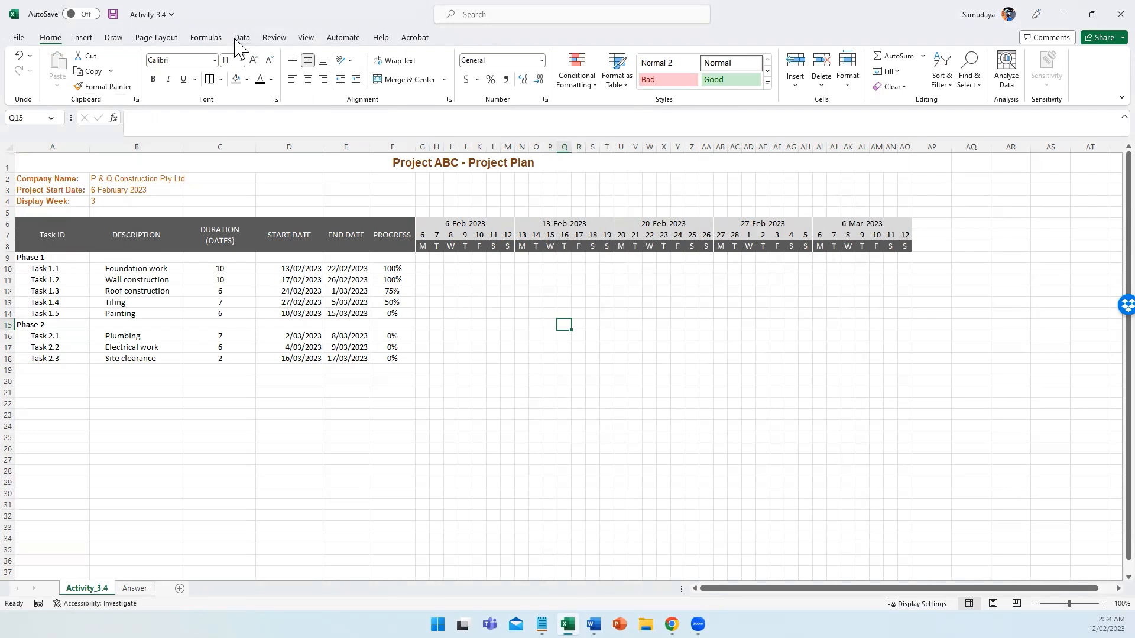
Step: Hide the gridlines on the Activity_3.4 sheet
{"action": "left_click", "coordinate": [307, 39]}
{"action": "left_click", "coordinate": [358, 81]}
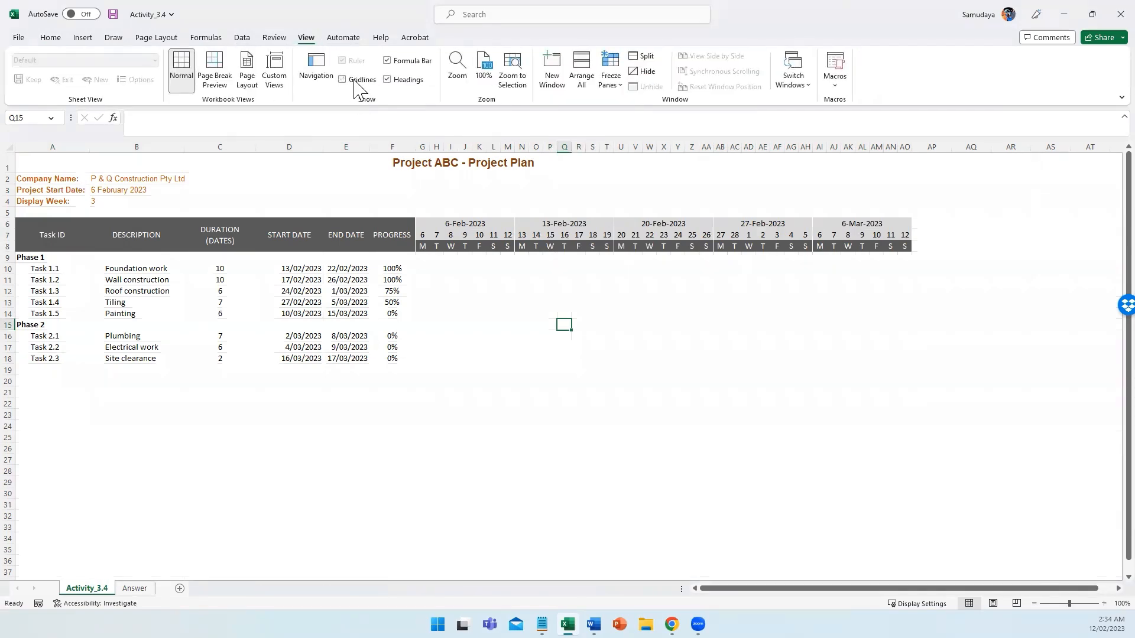
{"action": "left_click", "coordinate": [553, 372]}
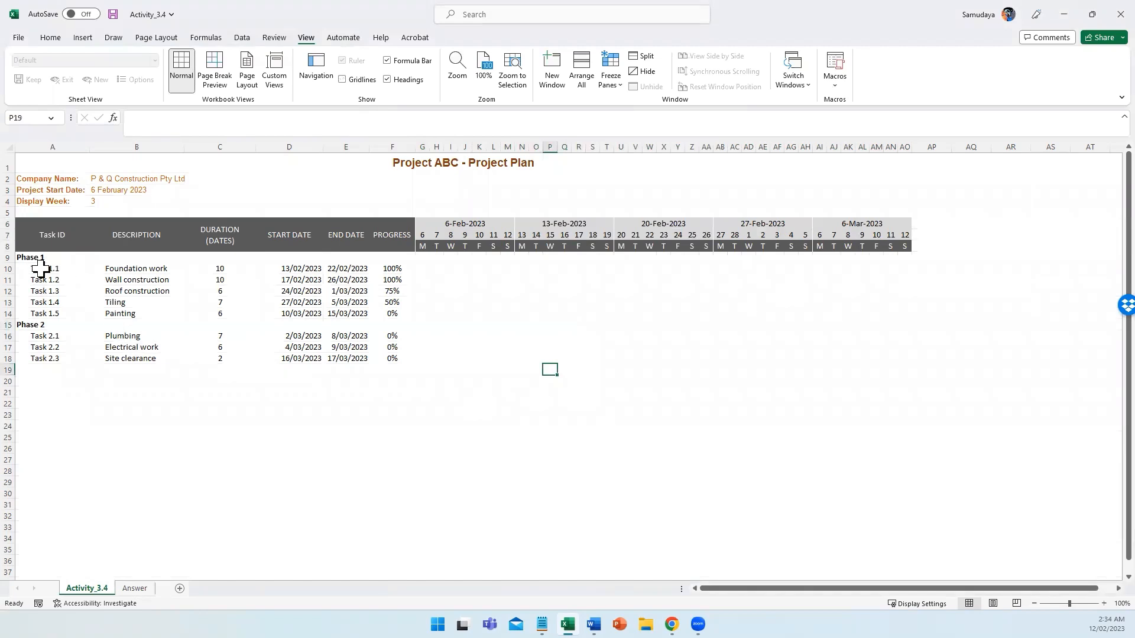
Step: Add dark grey top, inner horizontal and bottom borders to the task rows A9:AO18
{"action": "left_click", "coordinate": [27, 257]}
{"action": "left_click_drag", "start_coordinate": [26, 257], "coordinate": [910, 355]}
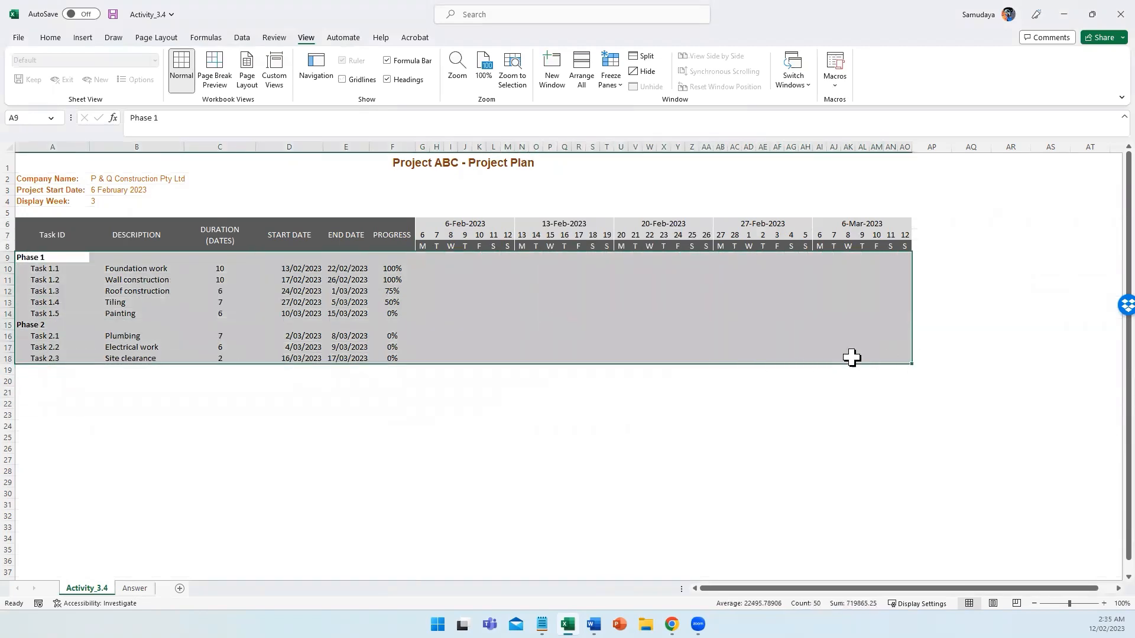
{"action": "left_click", "coordinate": [51, 38]}
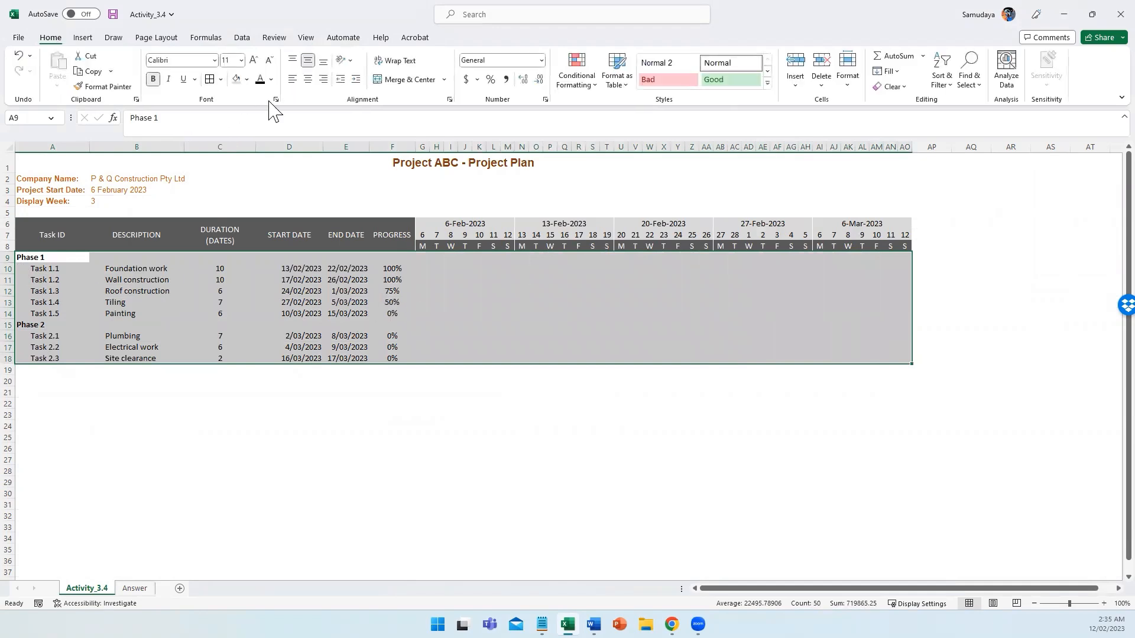
{"action": "left_click", "coordinate": [220, 79]}
{"action": "left_click", "coordinate": [255, 433]}
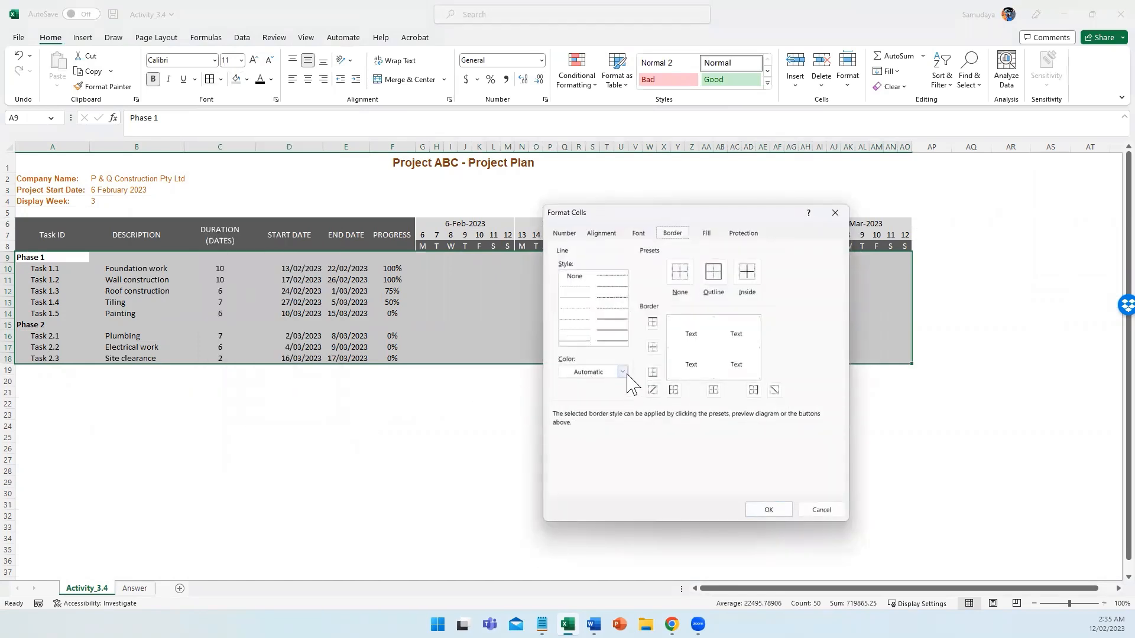
{"action": "left_click", "coordinate": [623, 372]}
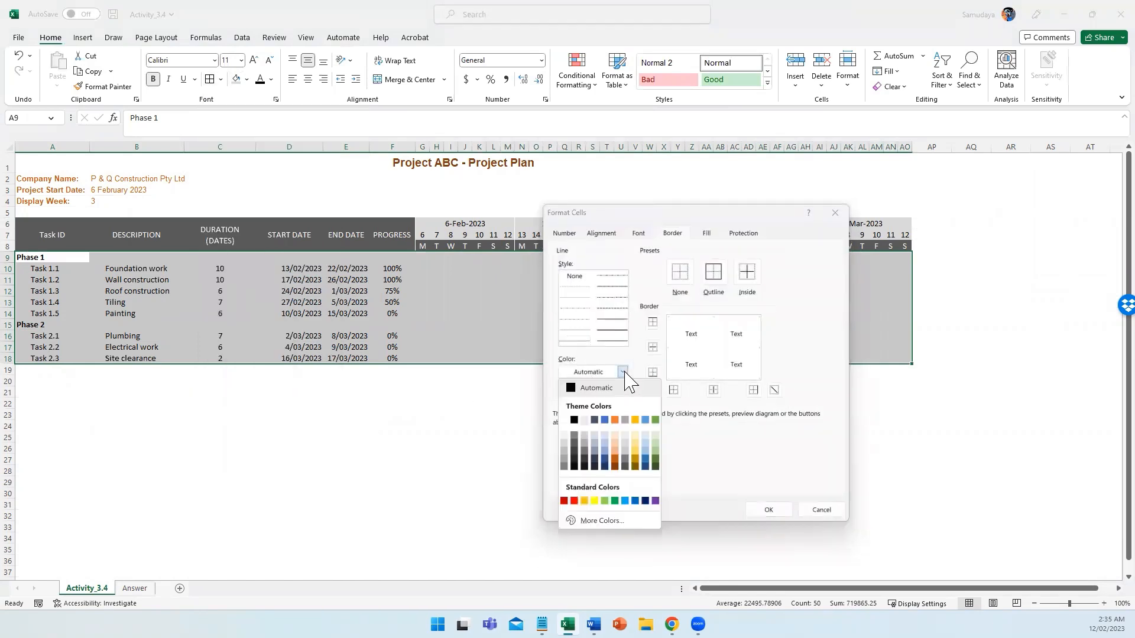
{"action": "left_click", "coordinate": [565, 465]}
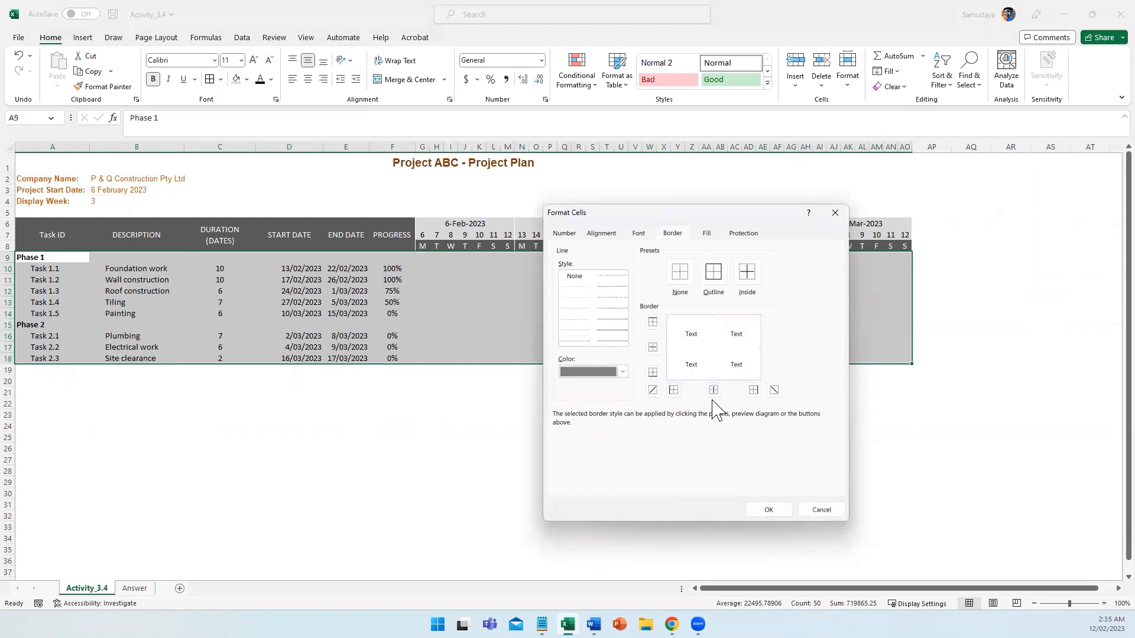
{"action": "left_click", "coordinate": [652, 322]}
{"action": "left_click", "coordinate": [653, 348]}
{"action": "left_click", "coordinate": [652, 372]}
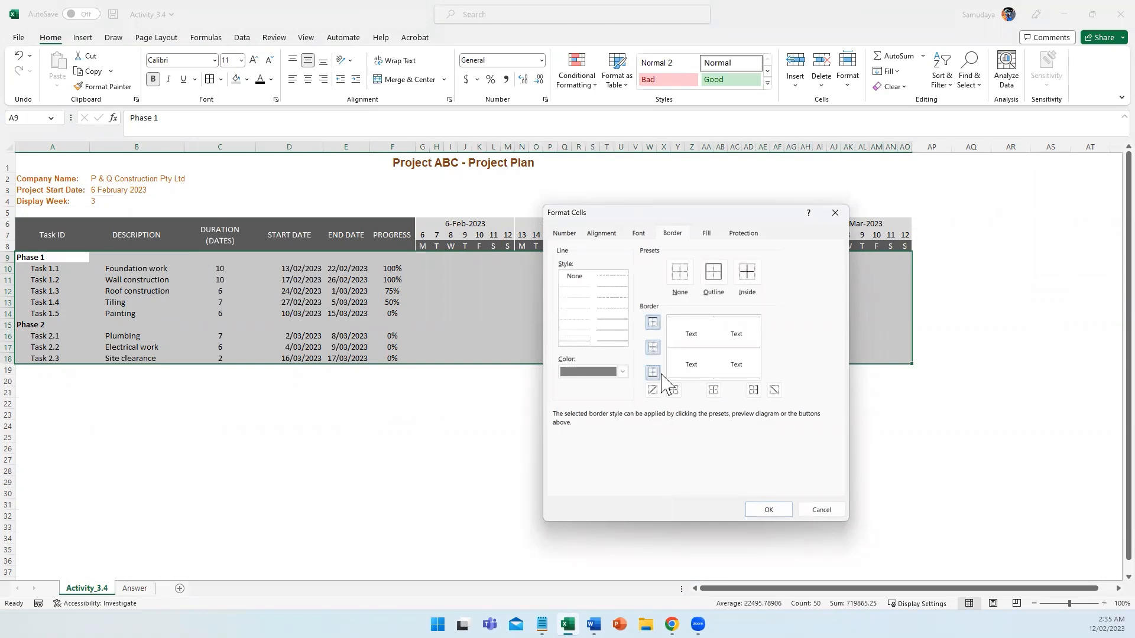
{"action": "left_click", "coordinate": [768, 510]}
{"action": "left_click", "coordinate": [650, 471]}
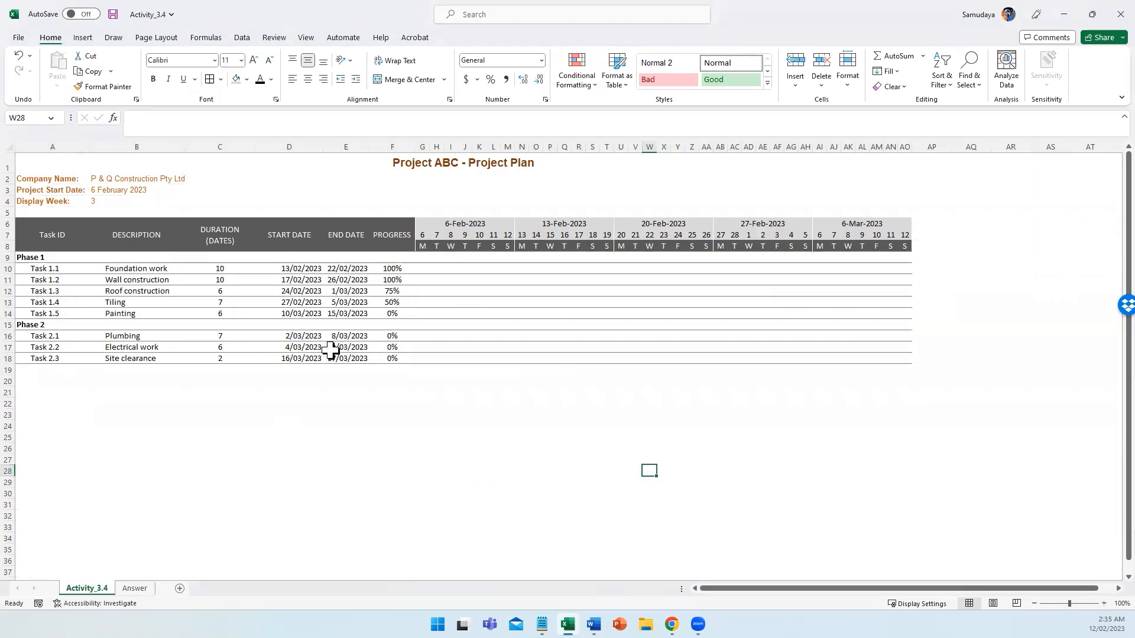
Step: Apply light blue gradient data bars to the progress percentages in F10:F18 with conditional formatting
{"action": "left_click_drag", "start_coordinate": [391, 267], "coordinate": [381, 357]}
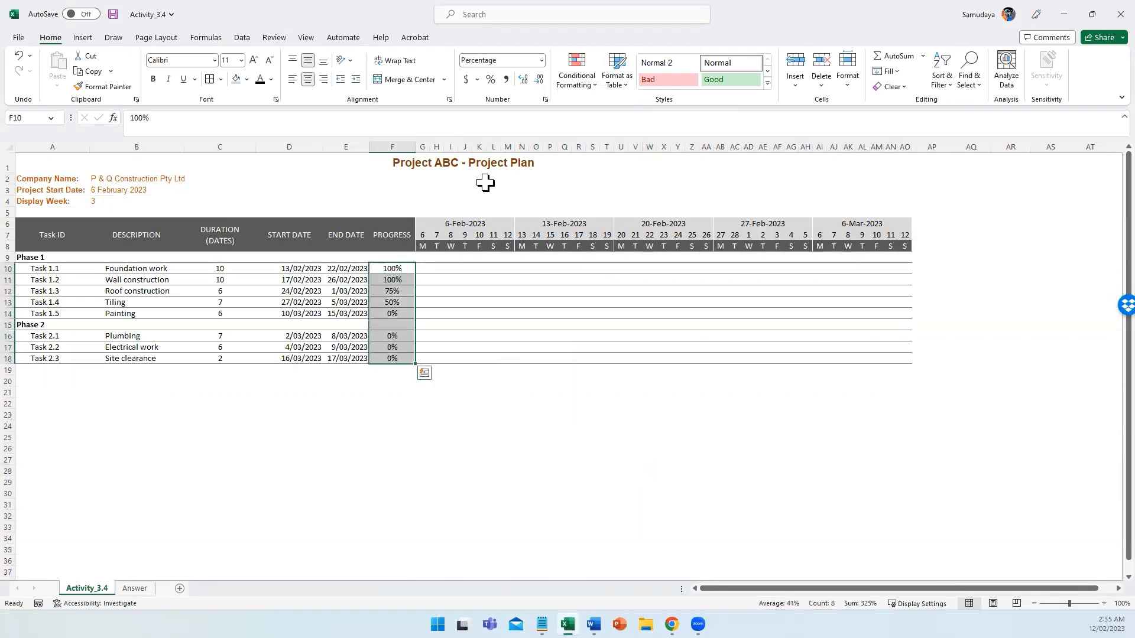
{"action": "left_click", "coordinate": [589, 94]}
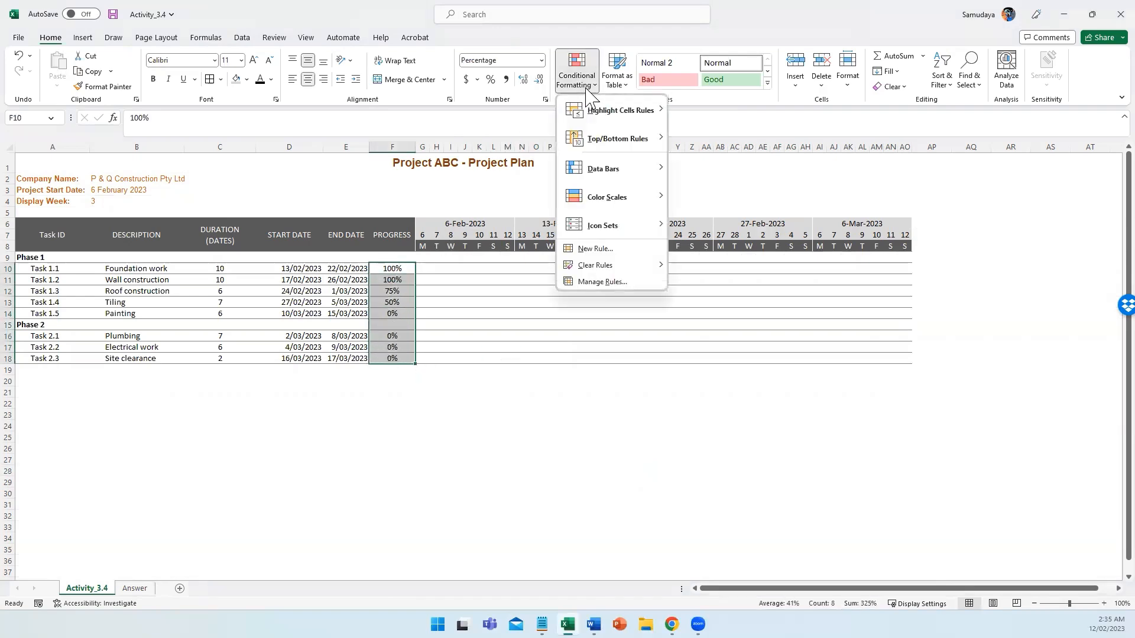
{"action": "mouse_move", "coordinate": [602, 169]}
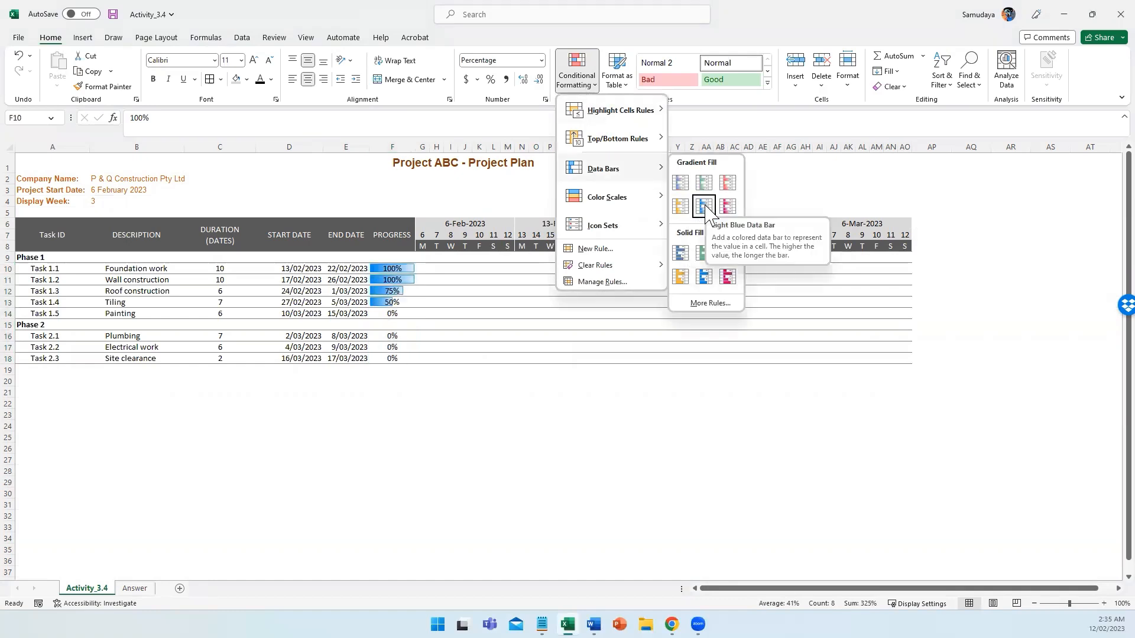
{"action": "left_click", "coordinate": [703, 206]}
{"action": "left_click", "coordinate": [550, 403]}
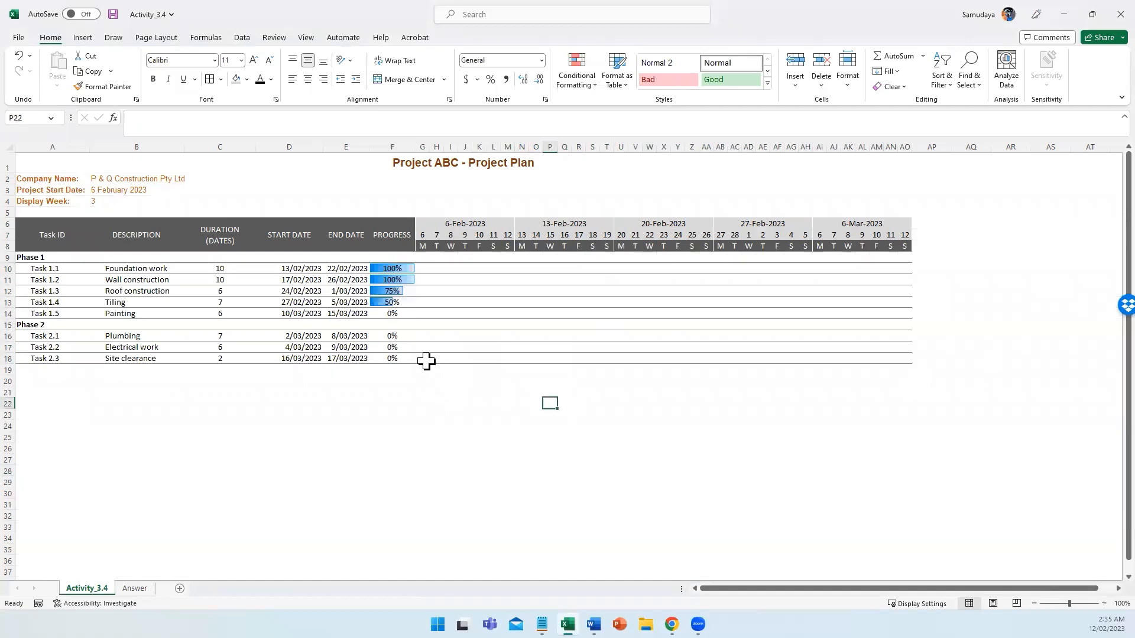
Step: Try 100% as the Plumbing task's progress in F16, and undo the entry
{"action": "left_click", "coordinate": [392, 336]}
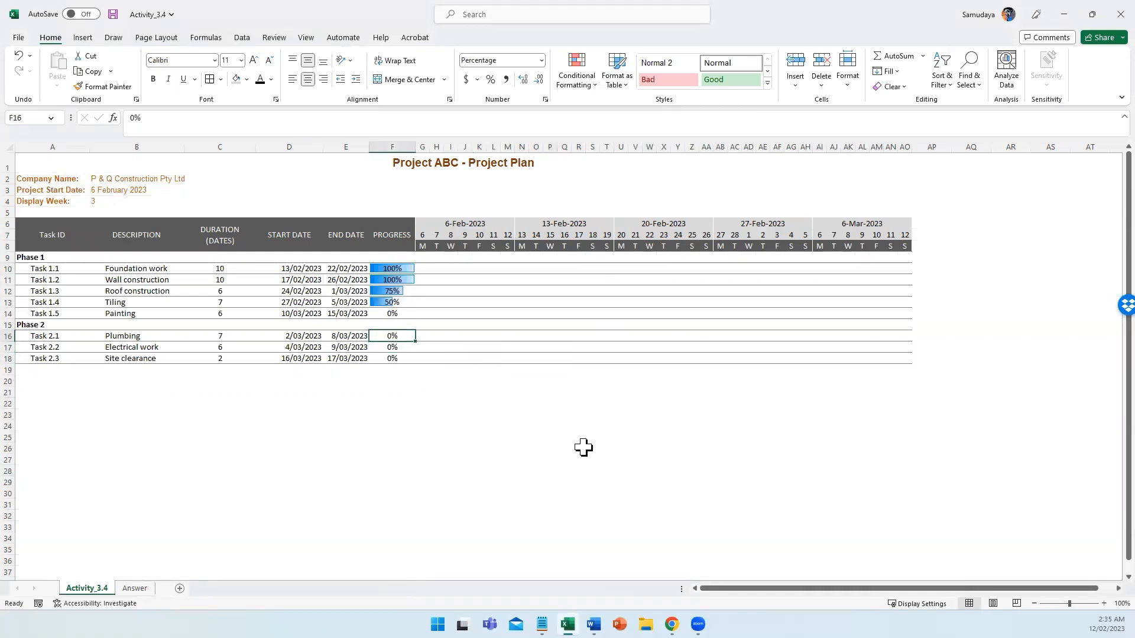
{"action": "type", "text": "10"}
{"action": "key", "text": "Return"}
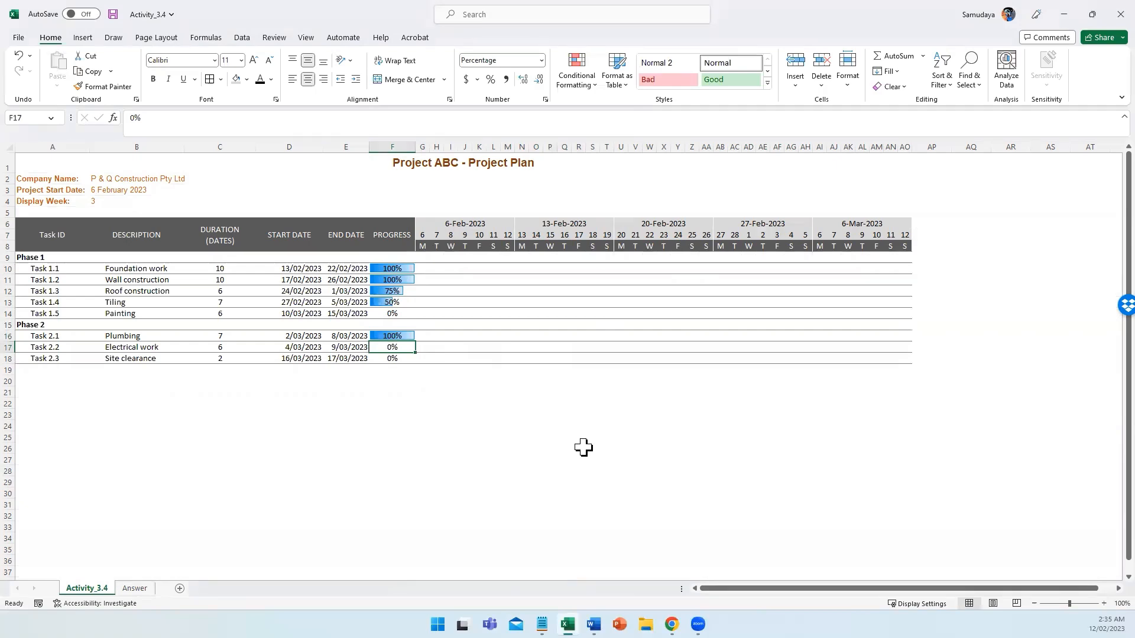
{"action": "key", "text": "ctrl+z"}
{"action": "left_click", "coordinate": [552, 440]}
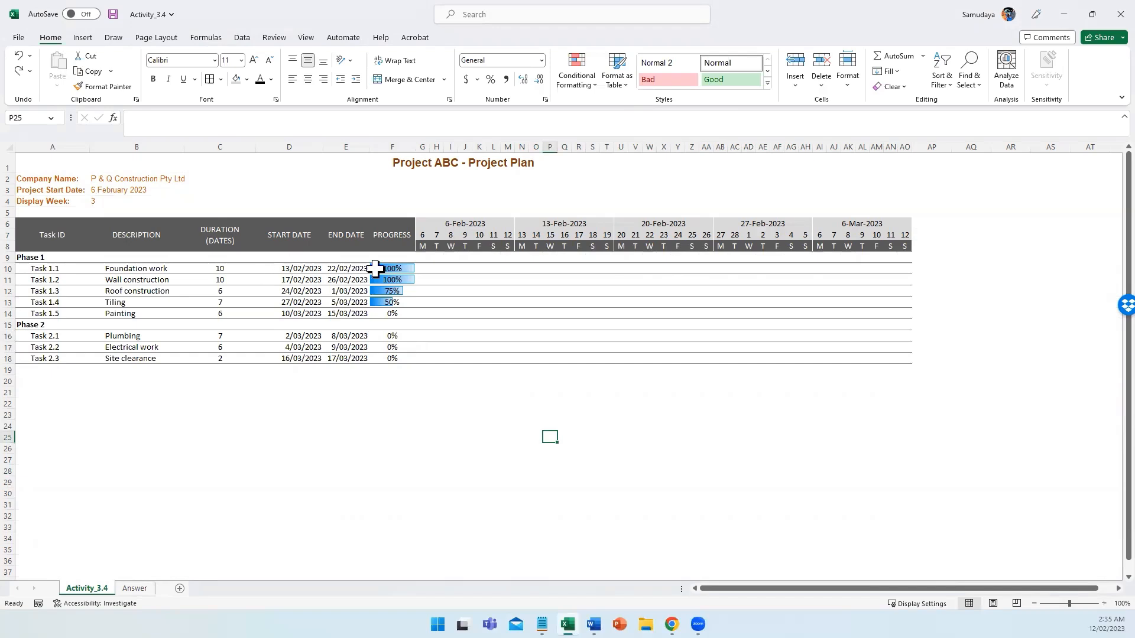
{"action": "left_click_drag", "start_coordinate": [431, 269], "coordinate": [582, 268]}
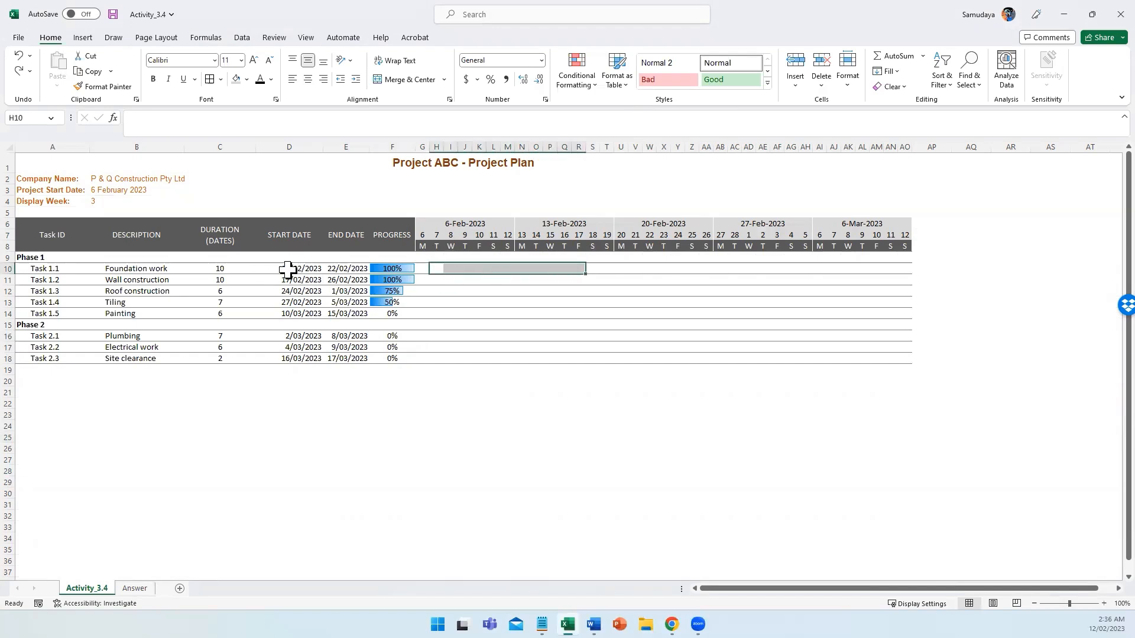
{"action": "left_click", "coordinate": [293, 269]}
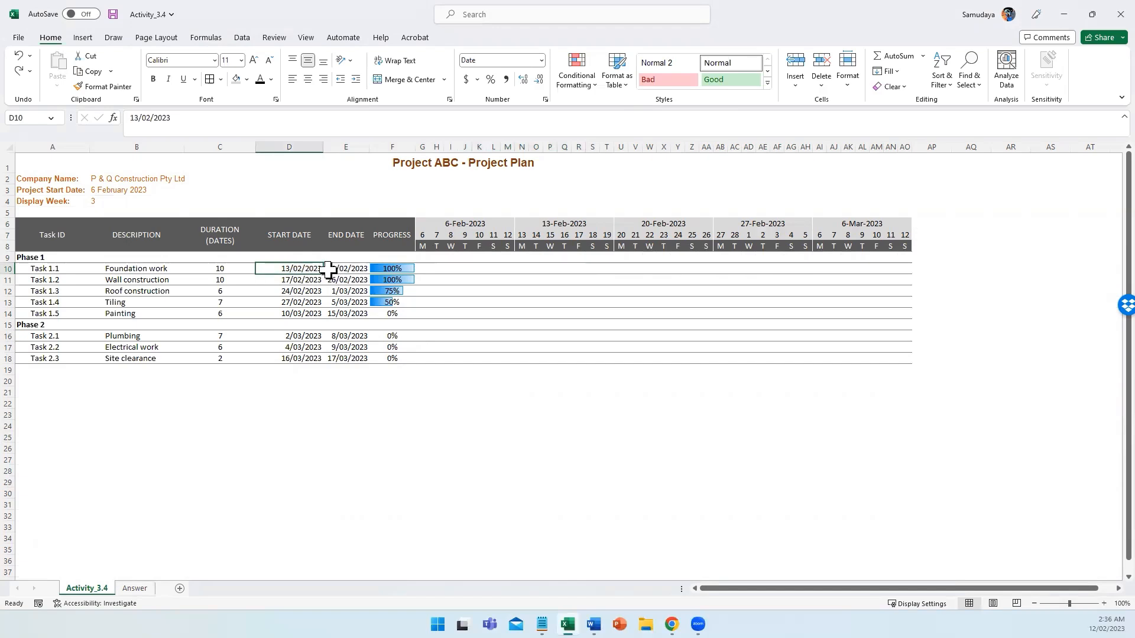
{"action": "left_click", "coordinate": [440, 268]}
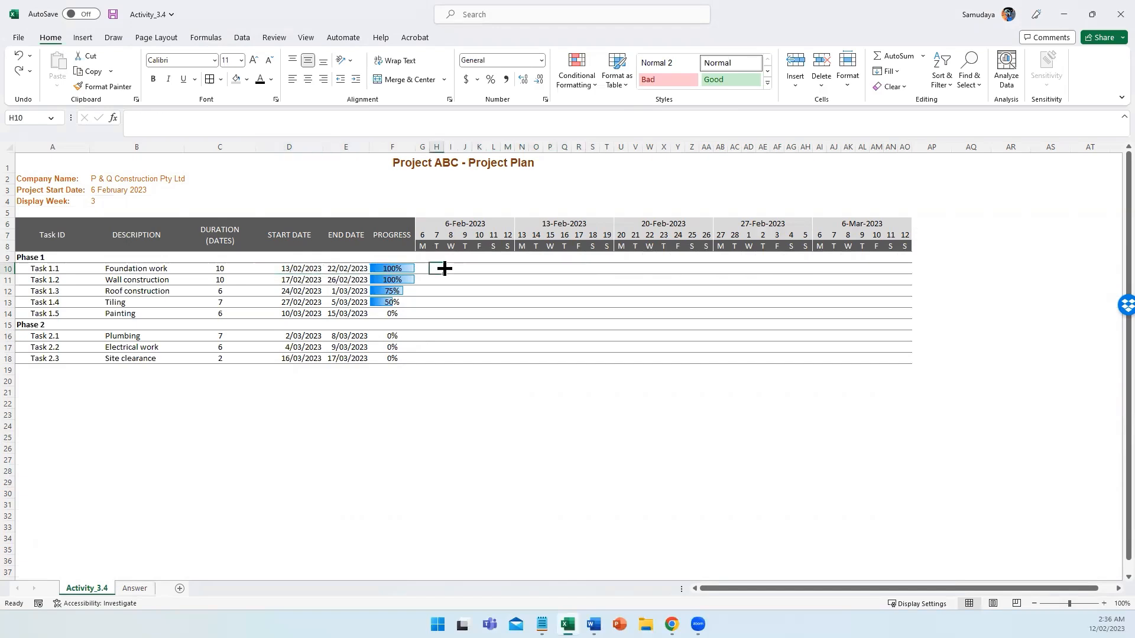
Step: Start a formula-based conditional formatting rule for G9:AO18 with the formula =AND($G$7>=$D$9,$G$7<=$E$9)
{"action": "left_click_drag", "start_coordinate": [421, 254], "coordinate": [906, 360]}
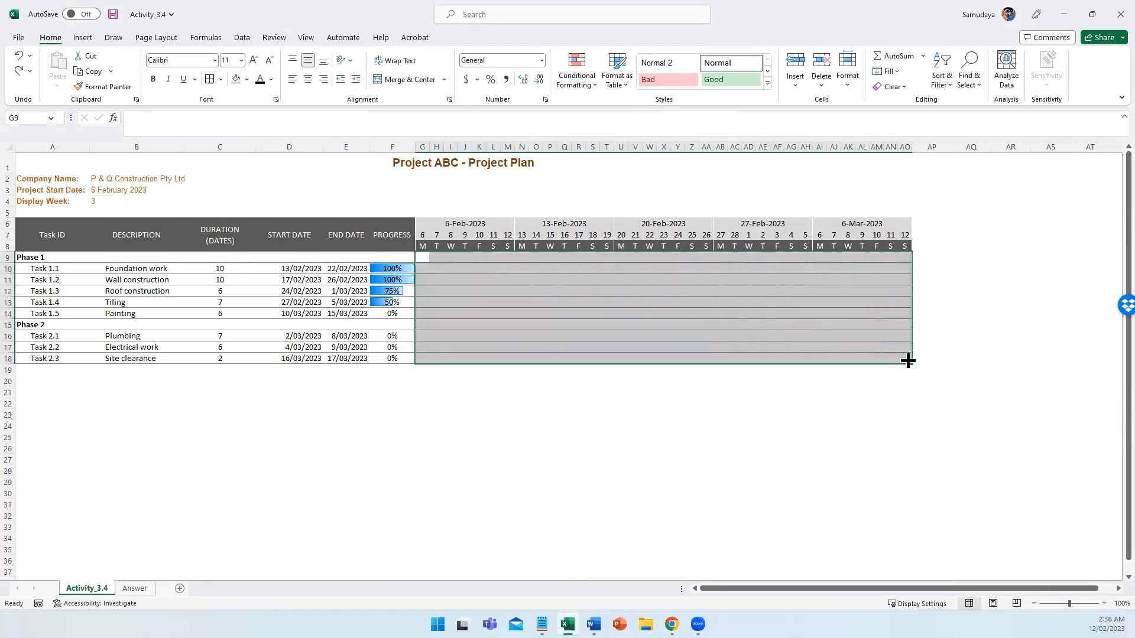
{"action": "left_click", "coordinate": [586, 84]}
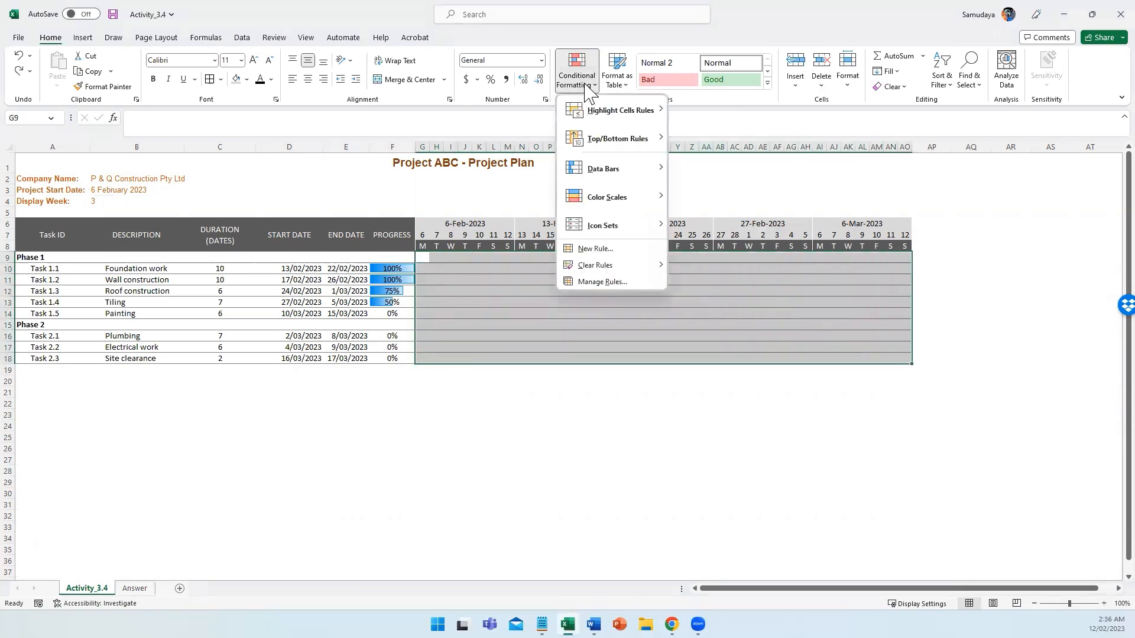
{"action": "left_click", "coordinate": [597, 250]}
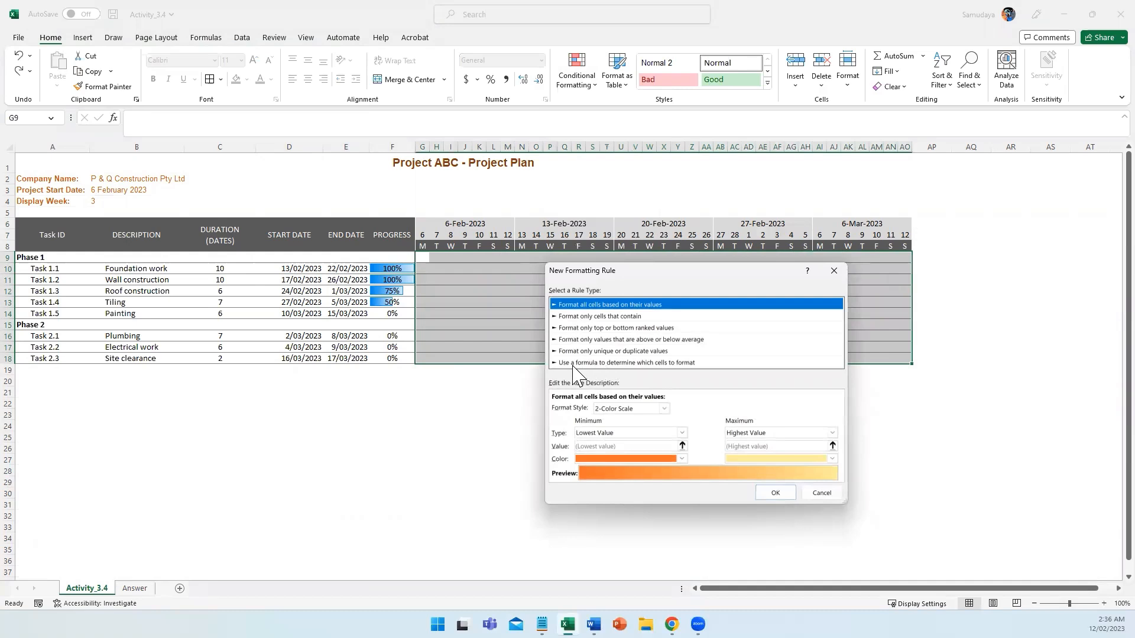
{"action": "left_click", "coordinate": [670, 363]}
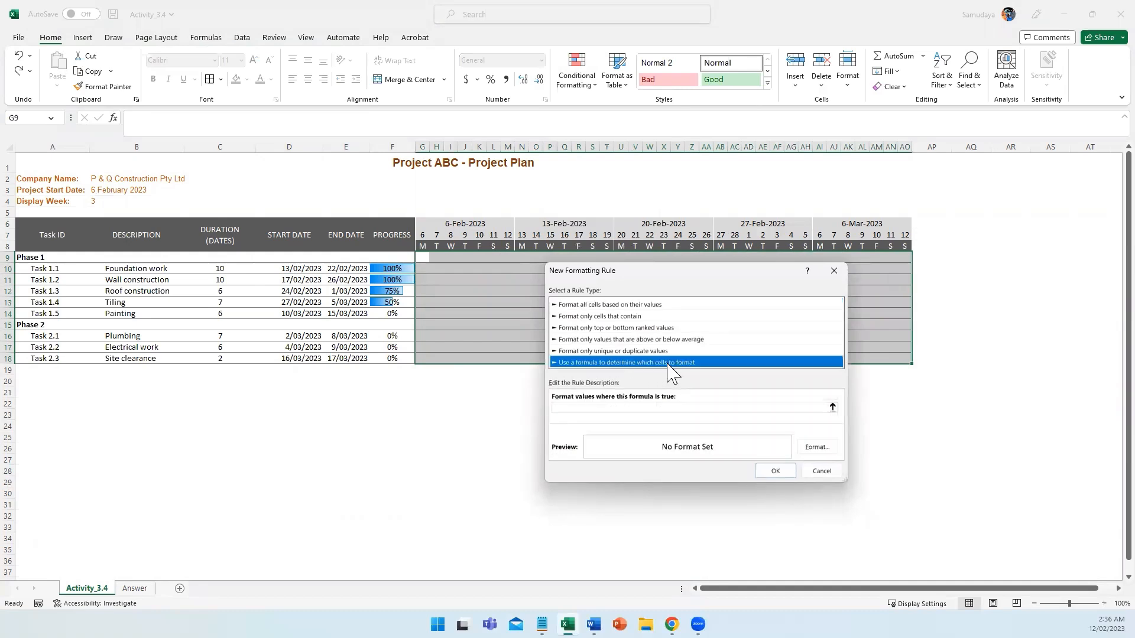
{"action": "left_click", "coordinate": [561, 406]}
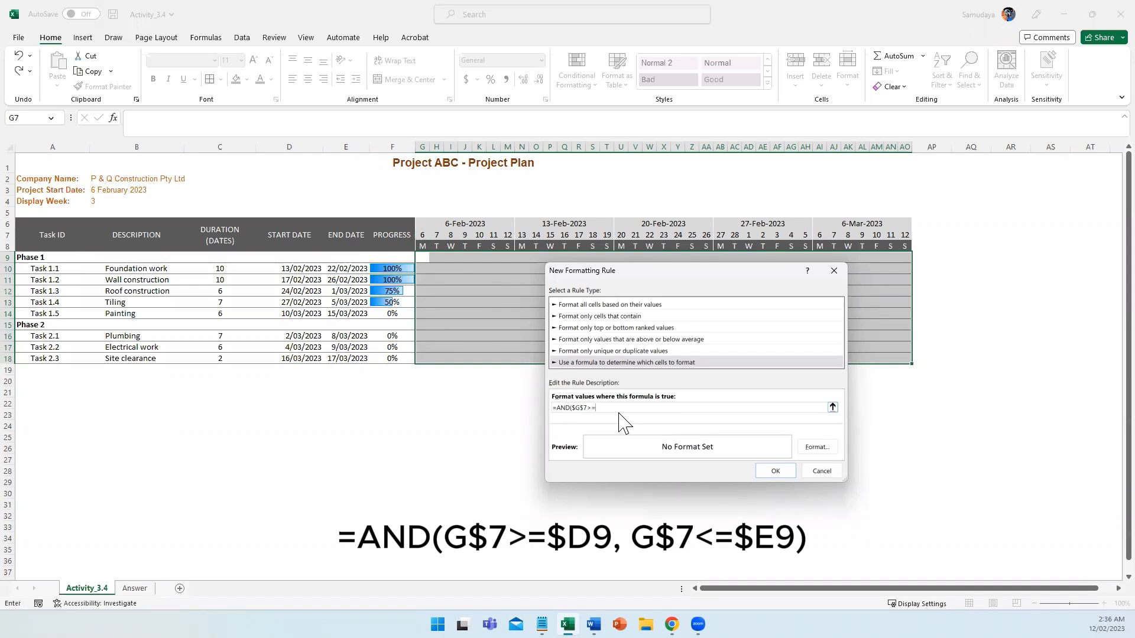
{"action": "left_click", "coordinate": [303, 256]}
{"action": "type", "text": ","}
{"action": "left_click", "coordinate": [422, 235]}
{"action": "type", "text": "<="}
{"action": "left_click", "coordinate": [348, 253]}
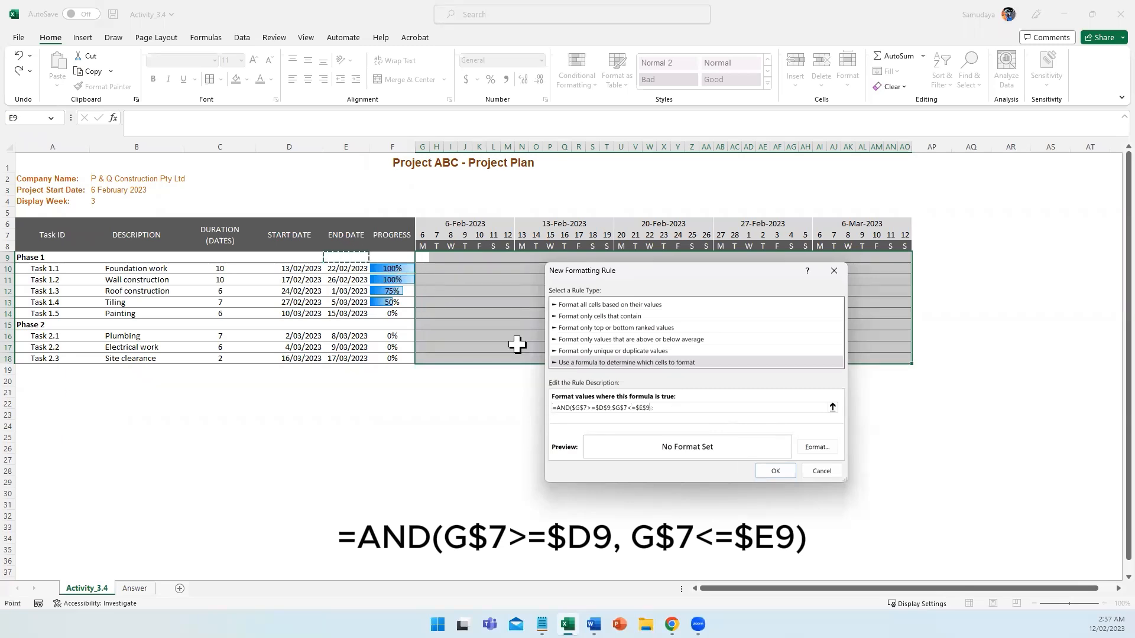
{"action": "type", "text": ")"}
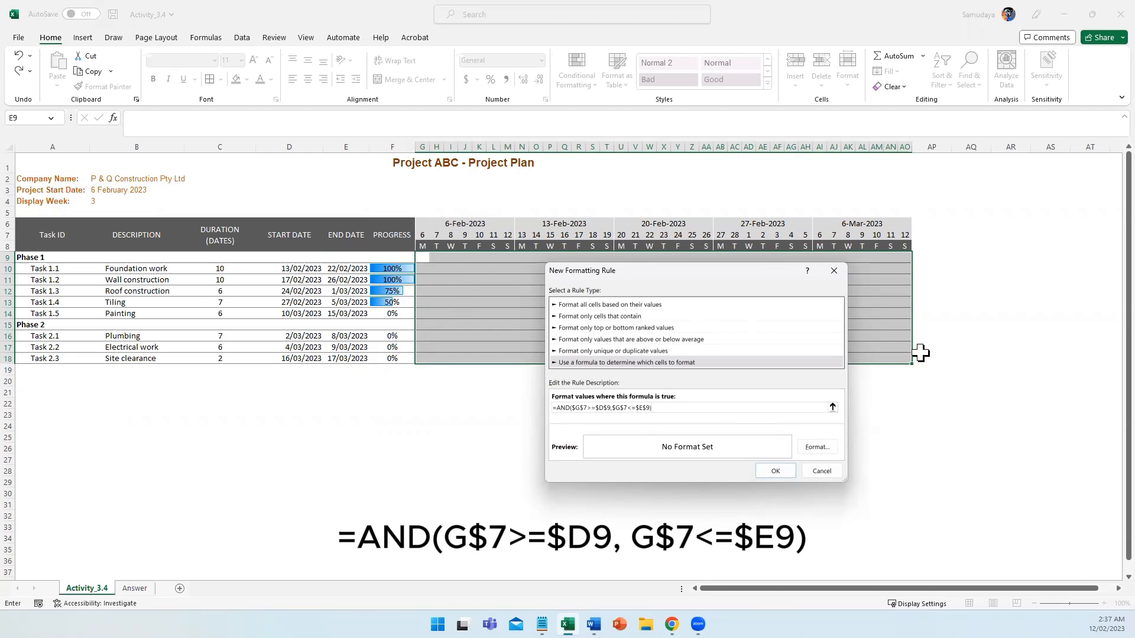
Step: Change the rule's references to mixed ones so that the formula reads =AND(G$7>=$D9,G$7<=$E9)
{"action": "left_click", "coordinate": [576, 409]}
{"action": "key", "text": "BackSpace"}
{"action": "left_click", "coordinate": [610, 410]}
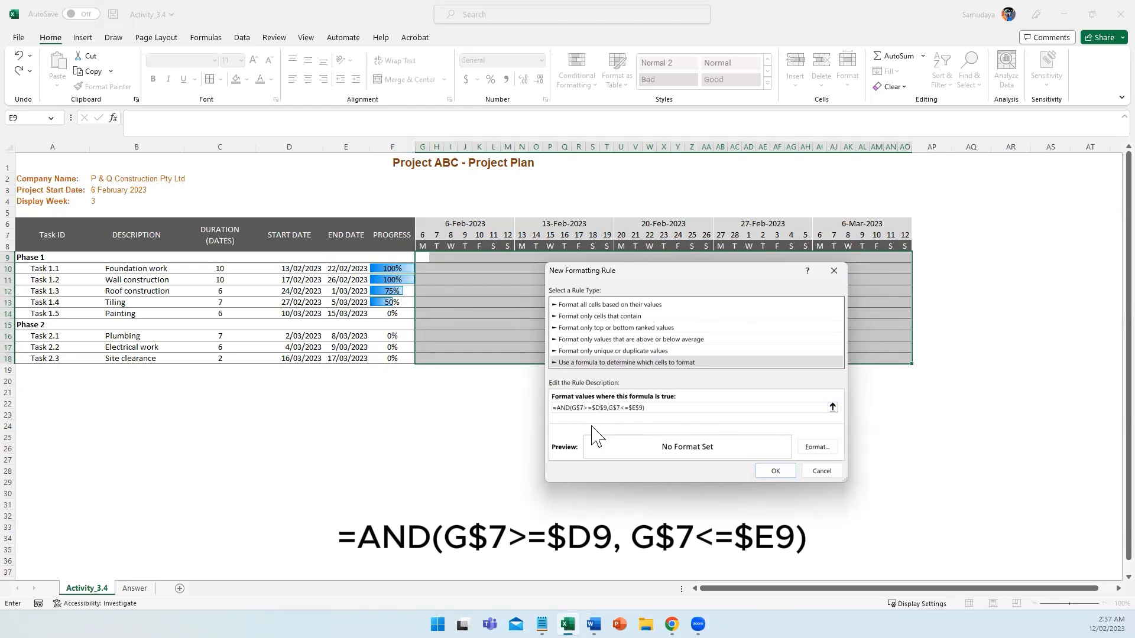
{"action": "key", "text": "BackSpace"}
{"action": "key", "text": "BackSpace"}
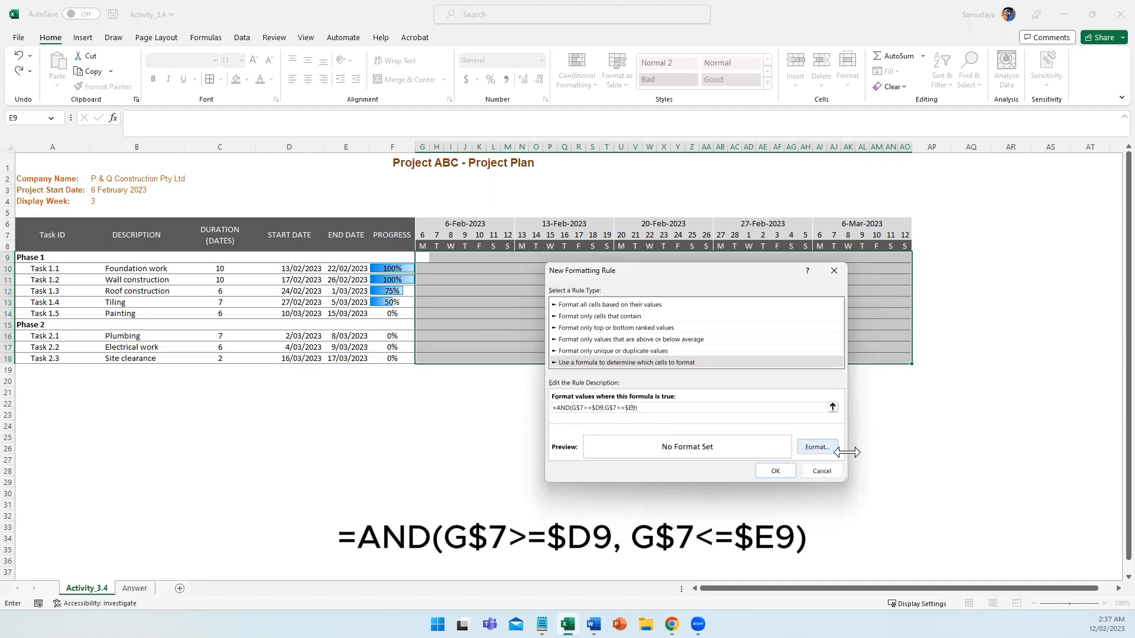
Step: Give the task date rule a light blue-grey fill and apply it to the timeline
{"action": "left_click", "coordinate": [826, 447]}
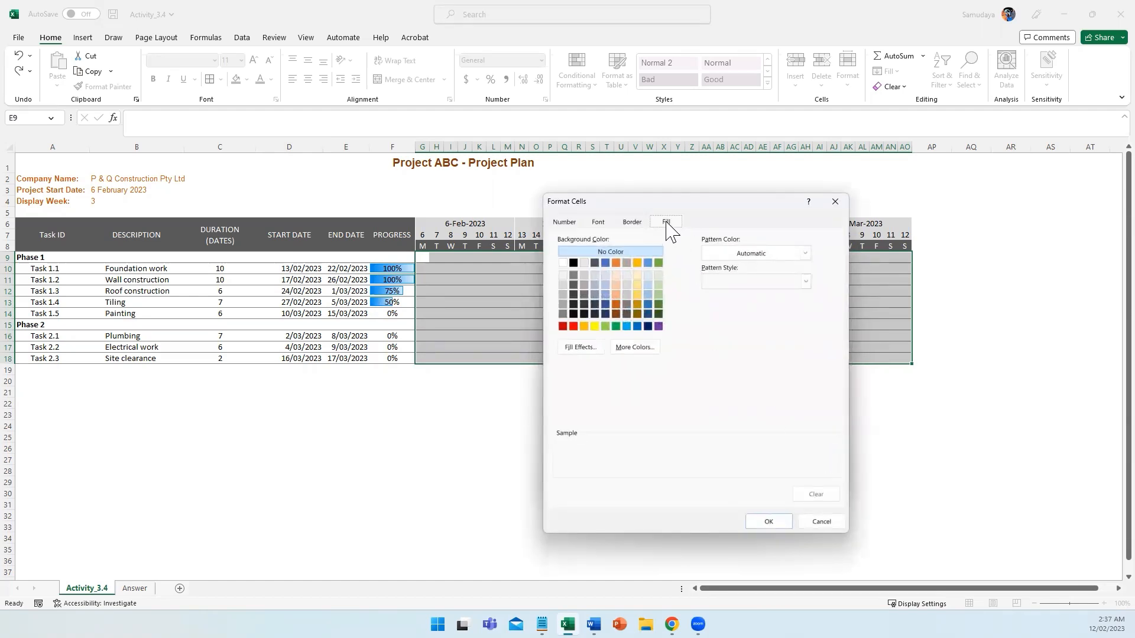
{"action": "left_click", "coordinate": [595, 286]}
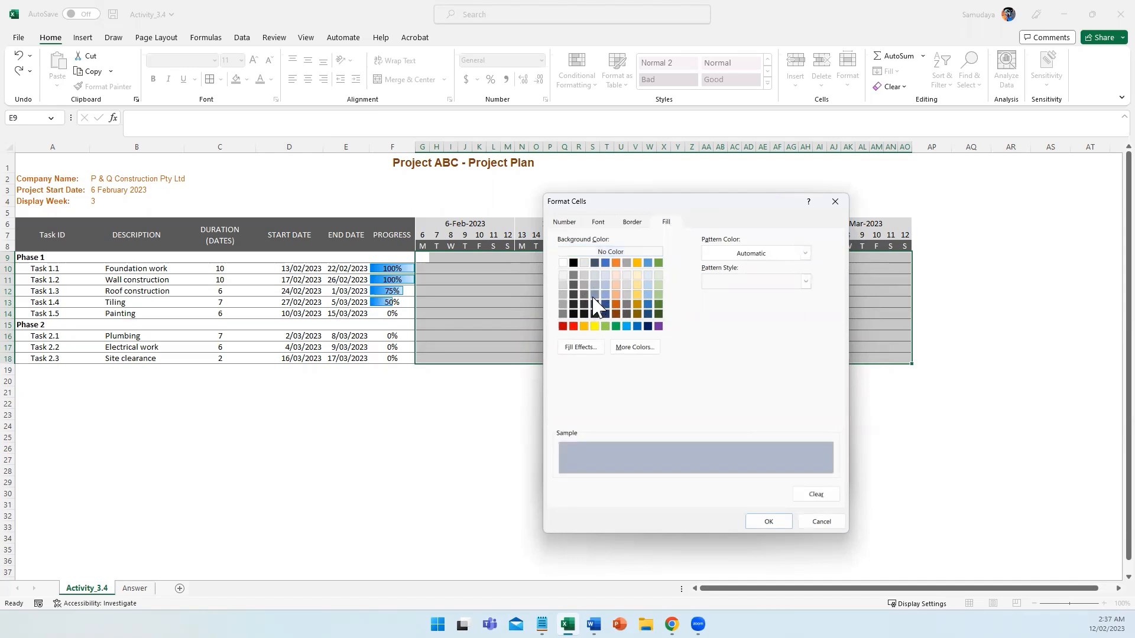
{"action": "left_click", "coordinate": [595, 294]}
{"action": "left_click", "coordinate": [596, 285]}
{"action": "left_click", "coordinate": [768, 522]}
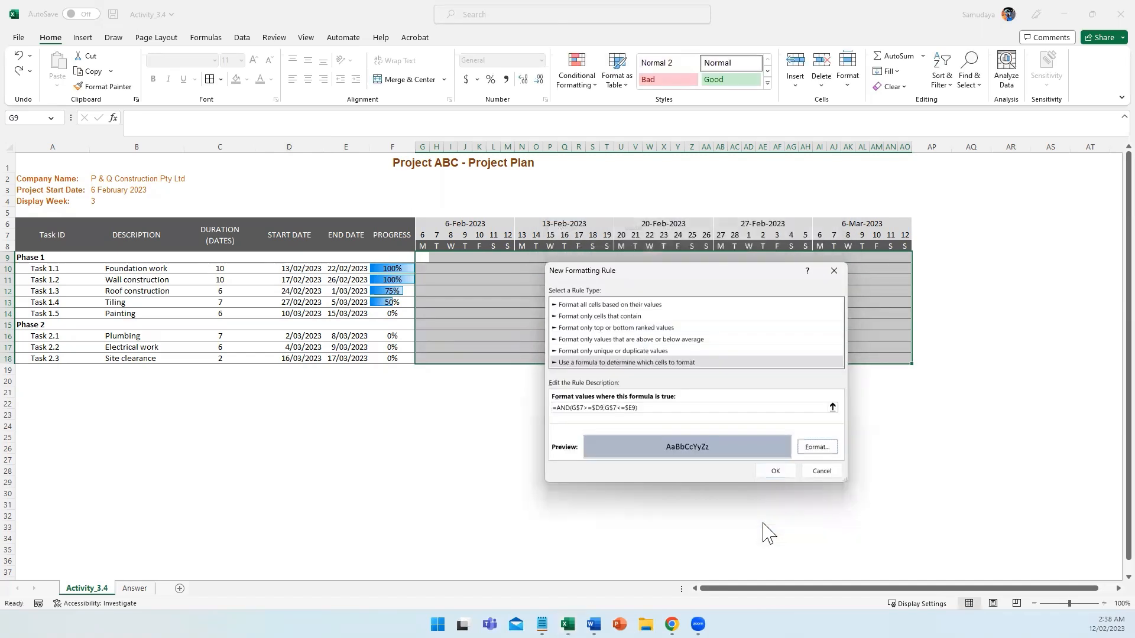
{"action": "left_click", "coordinate": [774, 470]}
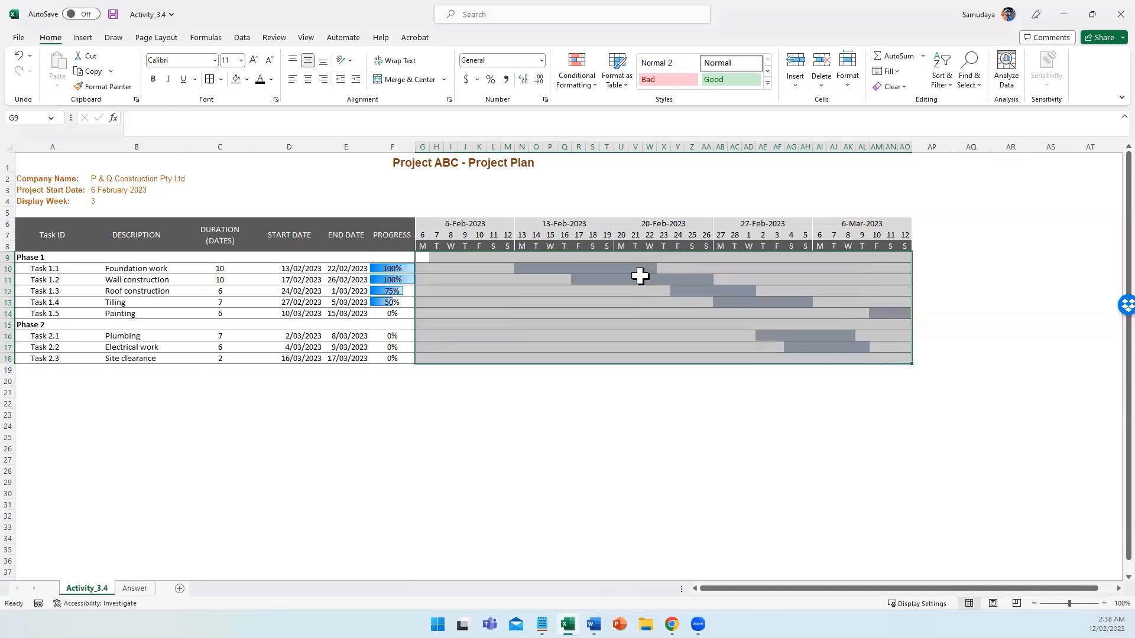
Step: Create a formula-based conditional formatting rule for G7:AO18 with the formula =G$7=TODAY()
{"action": "left_click_drag", "start_coordinate": [422, 235], "coordinate": [906, 356]}
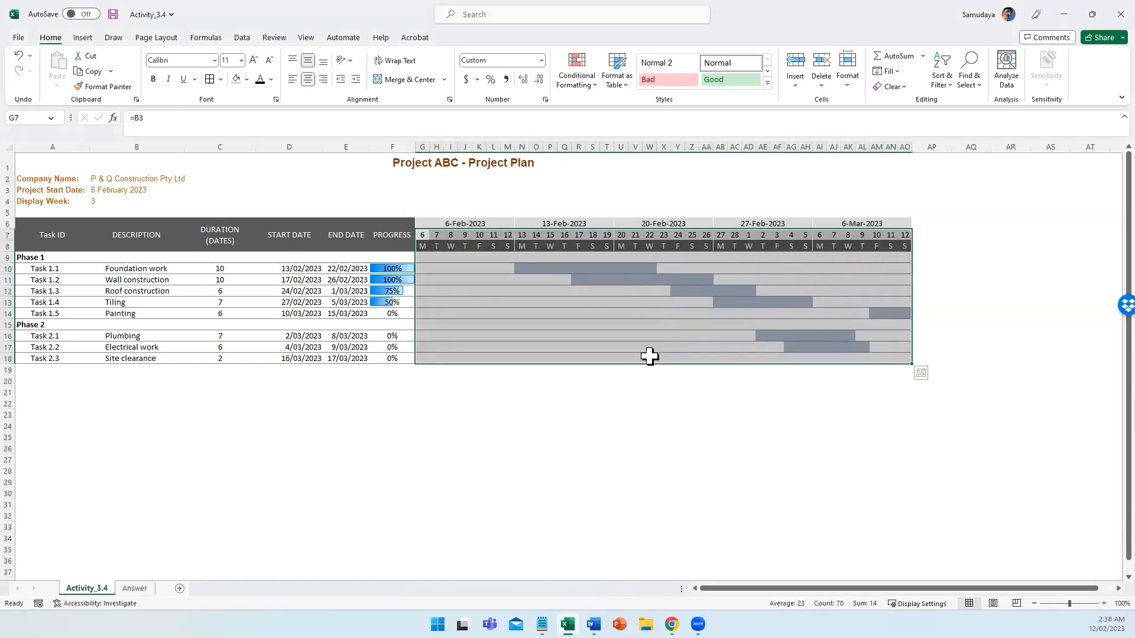
{"action": "left_click", "coordinate": [596, 88]}
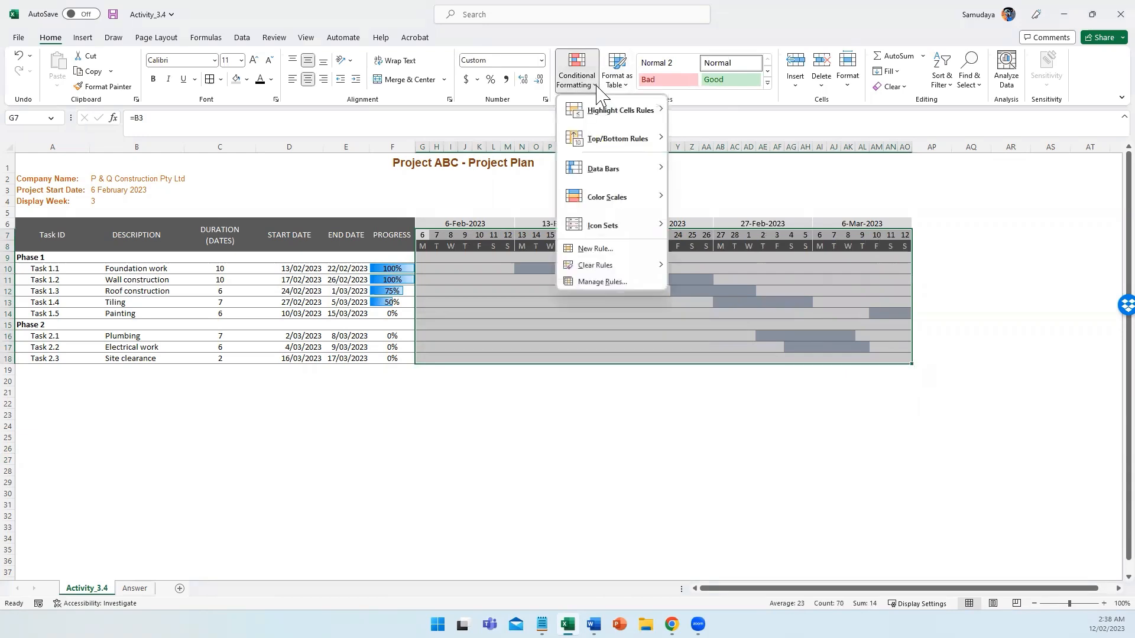
{"action": "left_click", "coordinate": [594, 249]}
{"action": "left_click", "coordinate": [591, 354]}
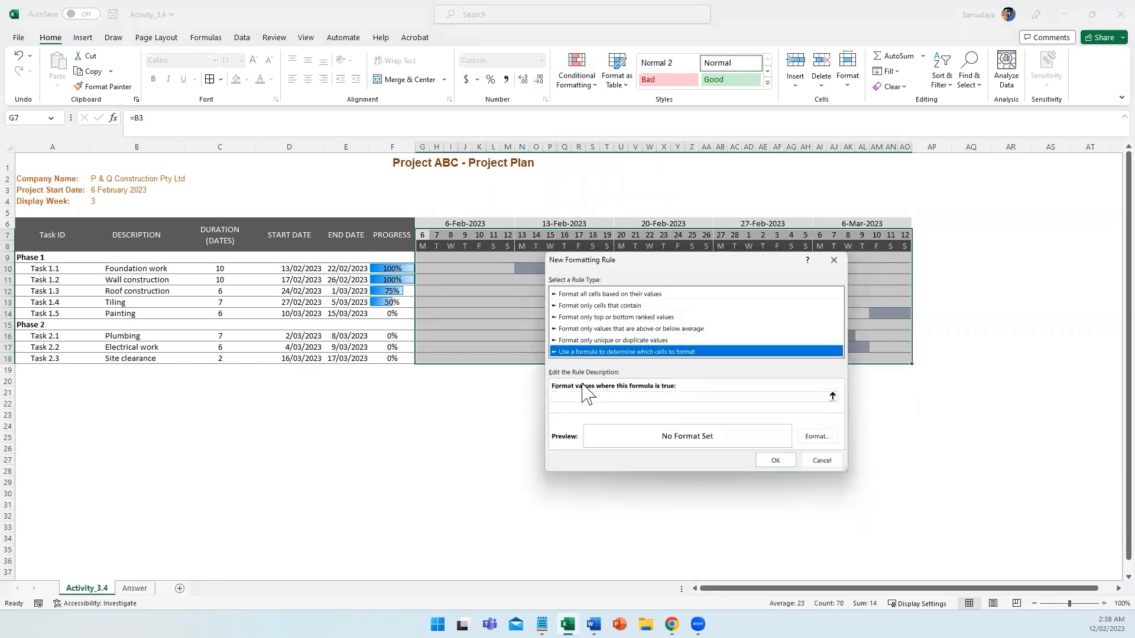
{"action": "left_click", "coordinate": [565, 397]}
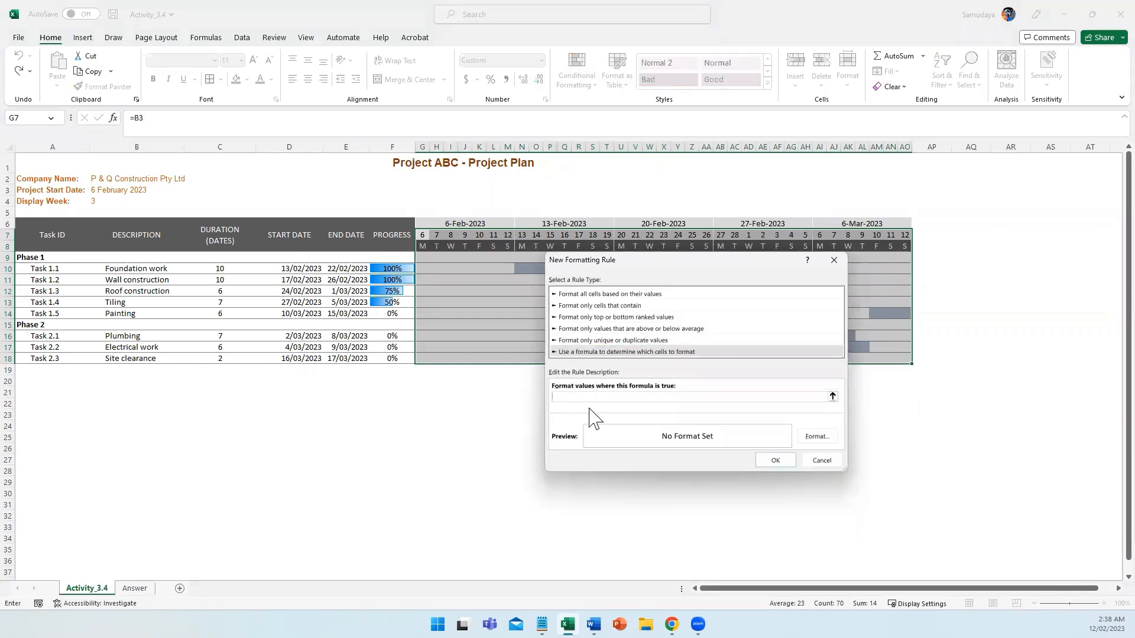
{"action": "type", "text": "="}
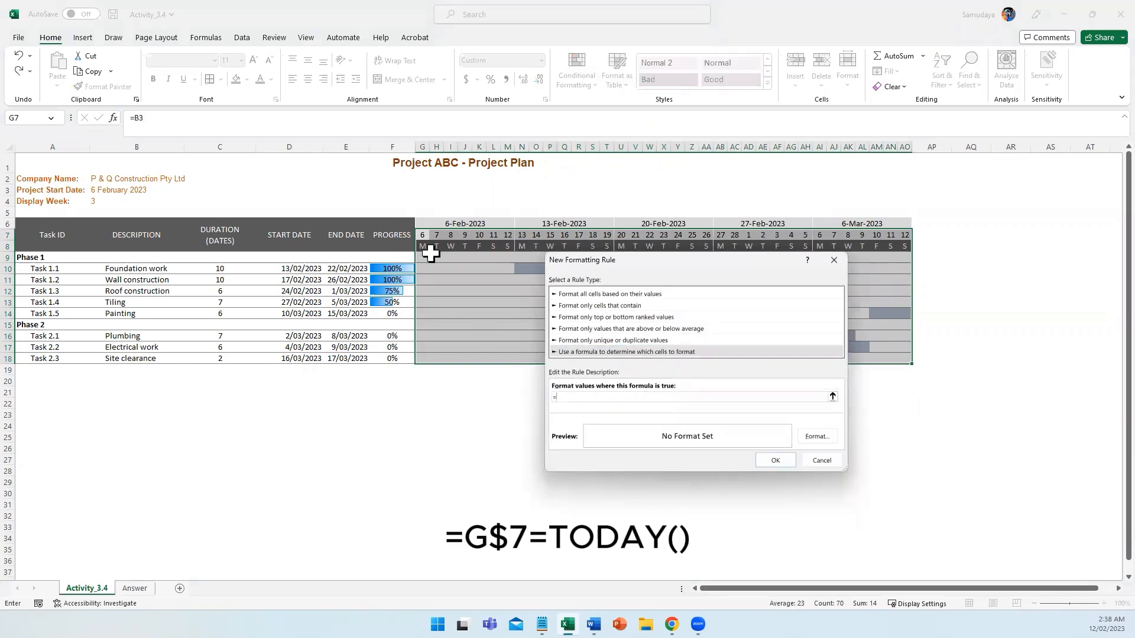
{"action": "left_click", "coordinate": [421, 237]}
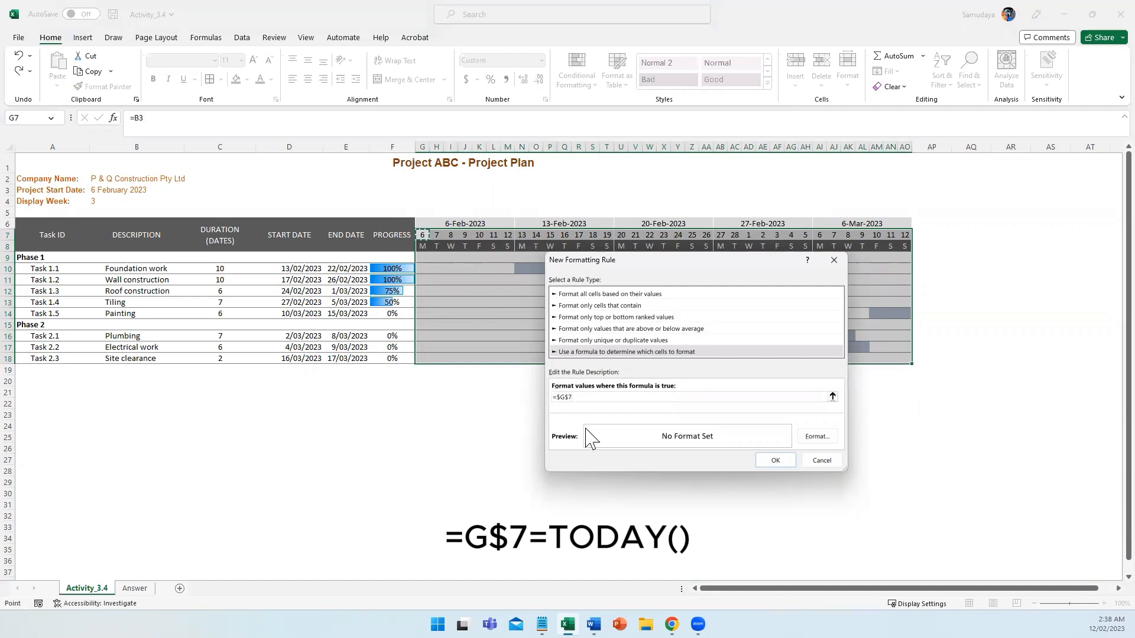
{"action": "left_click", "coordinate": [562, 397]}
{"action": "key", "text": "F4"}
{"action": "type", "text": "=Today("}
Step: Format the TODAY rule with red left and right borders and apply it
{"action": "left_click", "coordinate": [817, 436]}
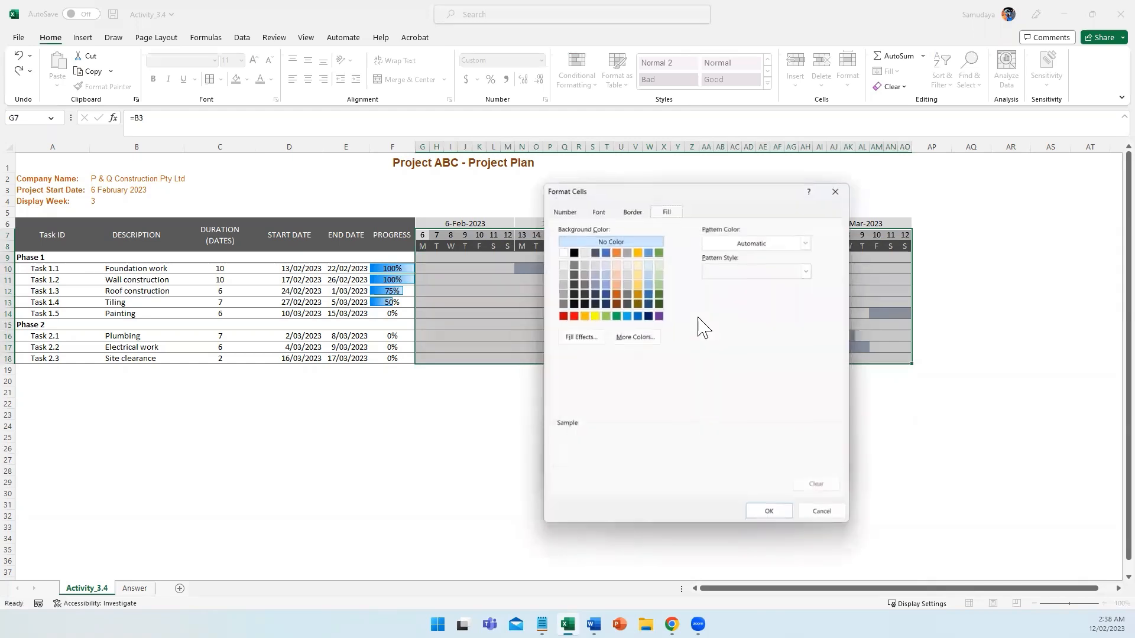
{"action": "left_click", "coordinate": [632, 213]}
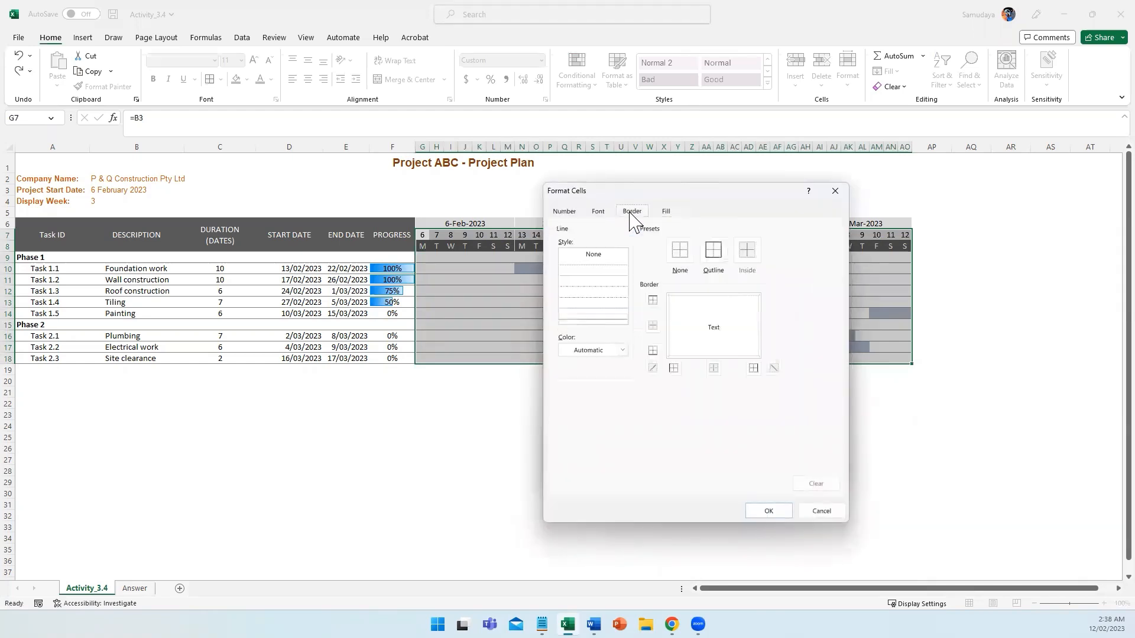
{"action": "left_click", "coordinate": [622, 350]}
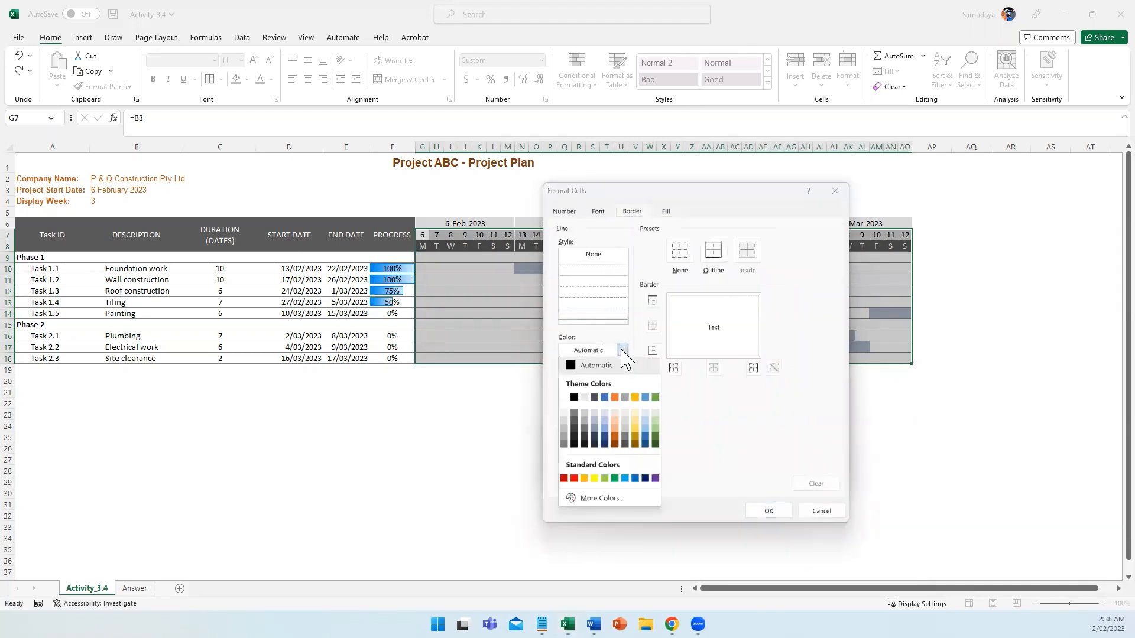
{"action": "left_click", "coordinate": [574, 478]}
{"action": "left_click", "coordinate": [673, 367]}
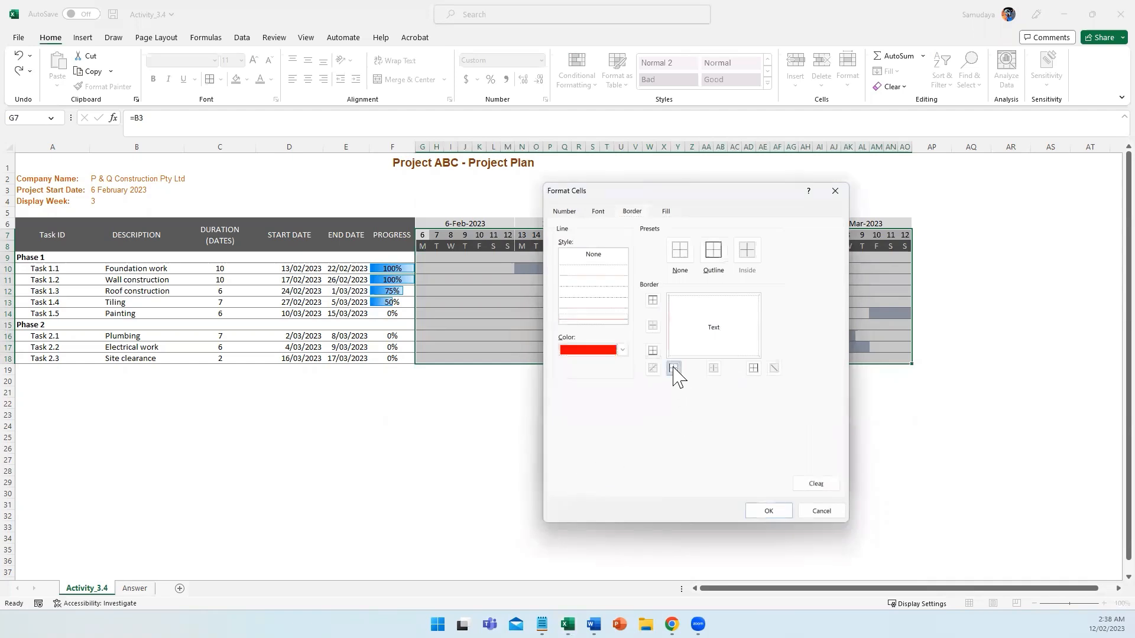
{"action": "left_click", "coordinate": [752, 370]}
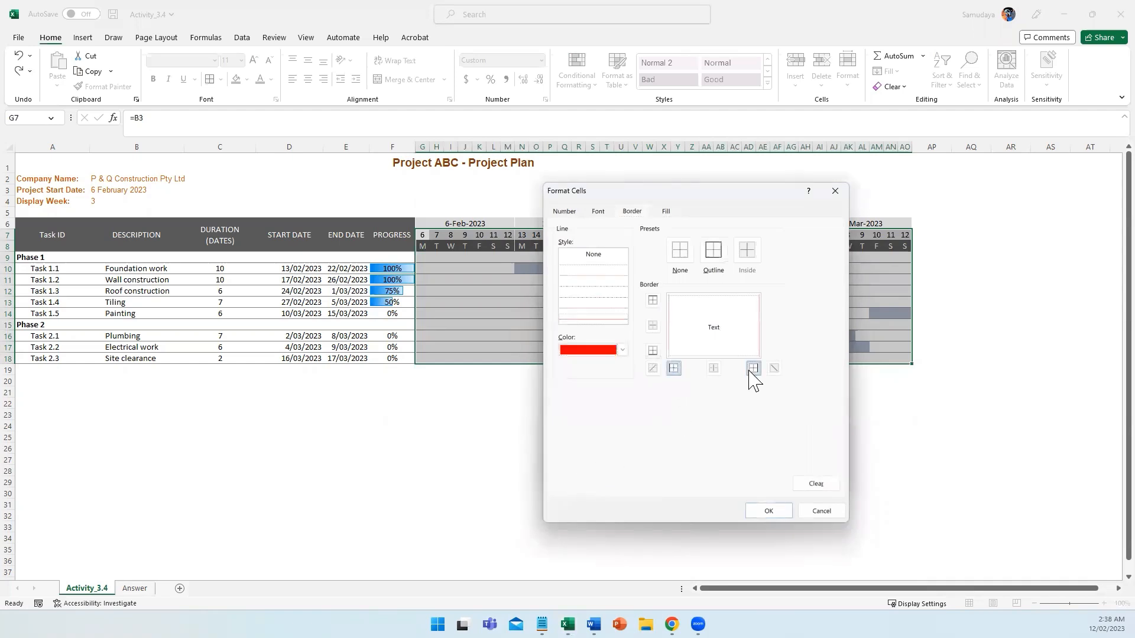
{"action": "left_click", "coordinate": [770, 512]}
{"action": "left_click", "coordinate": [775, 460]}
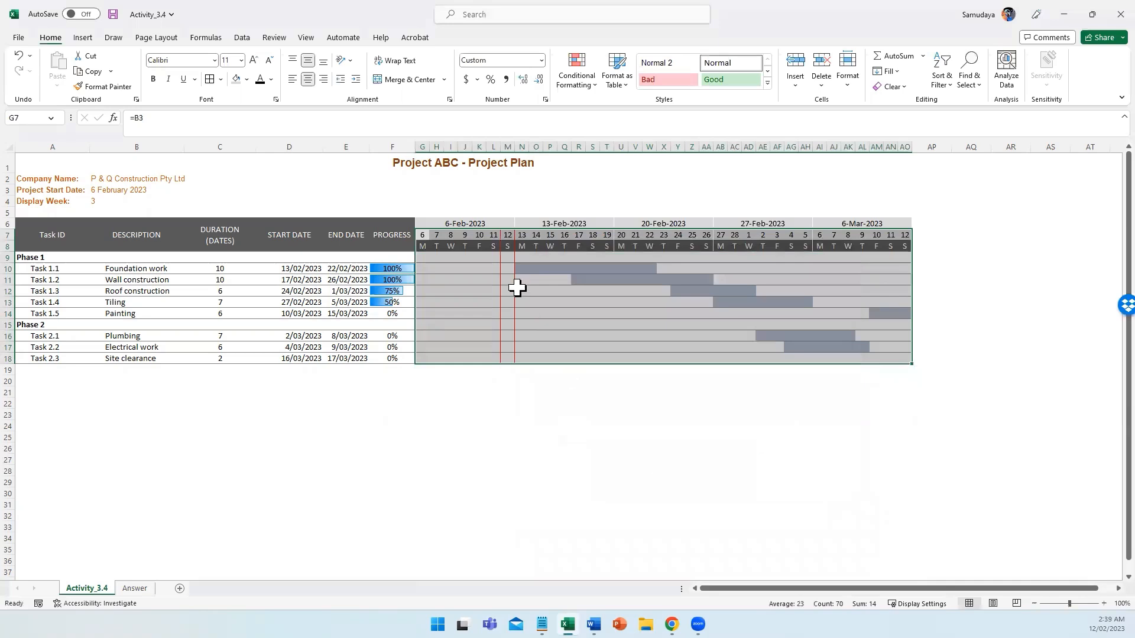
{"action": "left_click", "coordinate": [508, 146]}
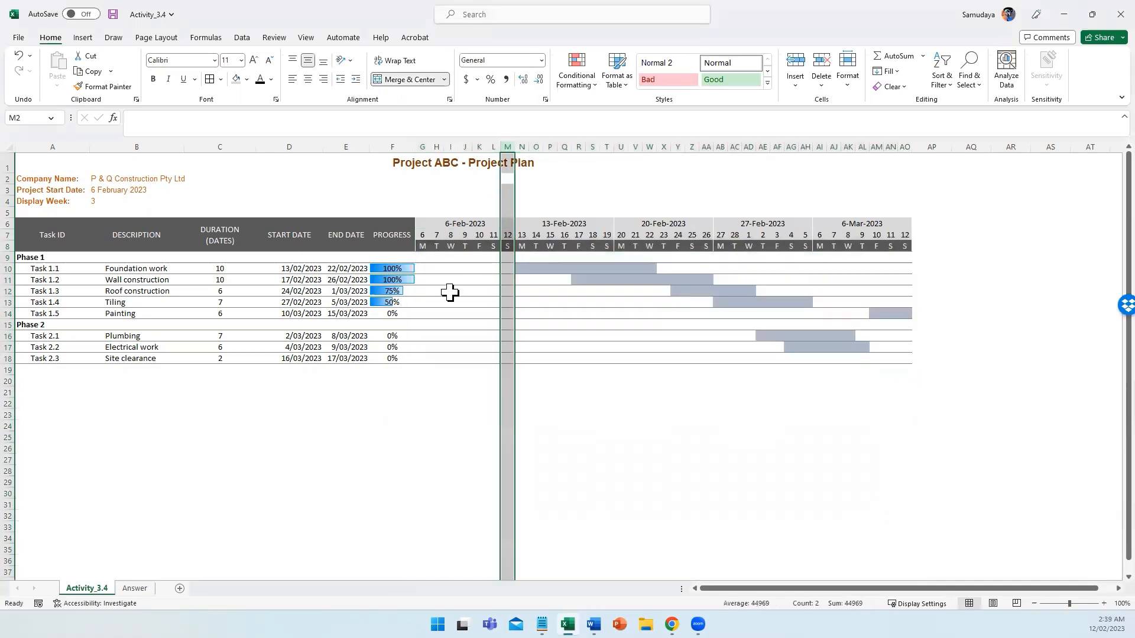
{"action": "left_click", "coordinate": [390, 415]}
{"action": "left_click", "coordinate": [551, 447]}
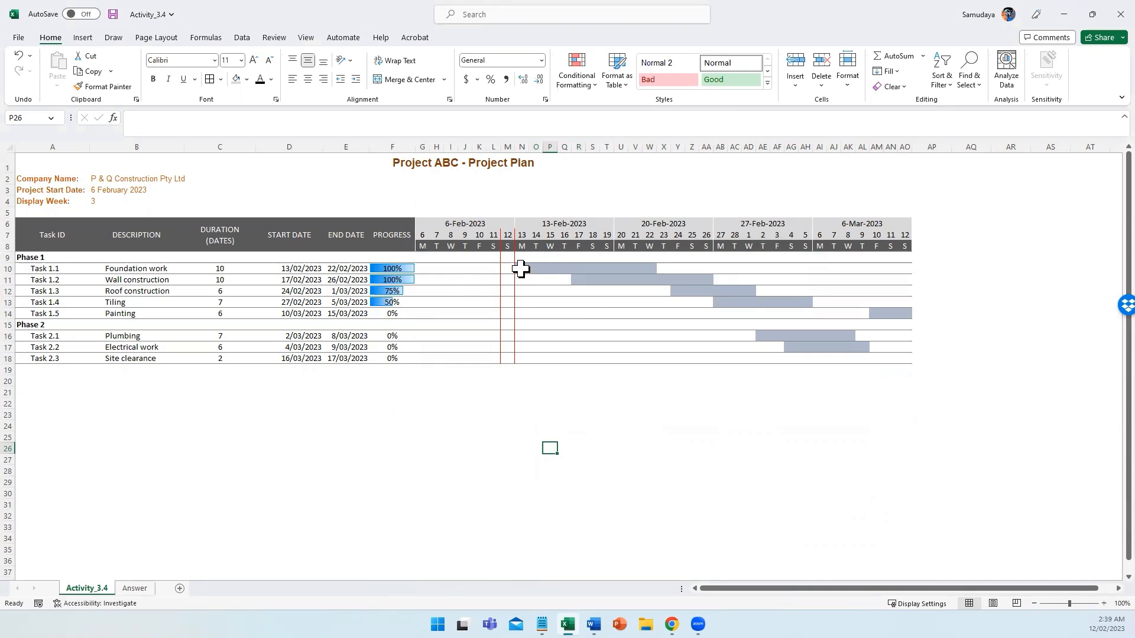
{"action": "left_click", "coordinate": [382, 267]}
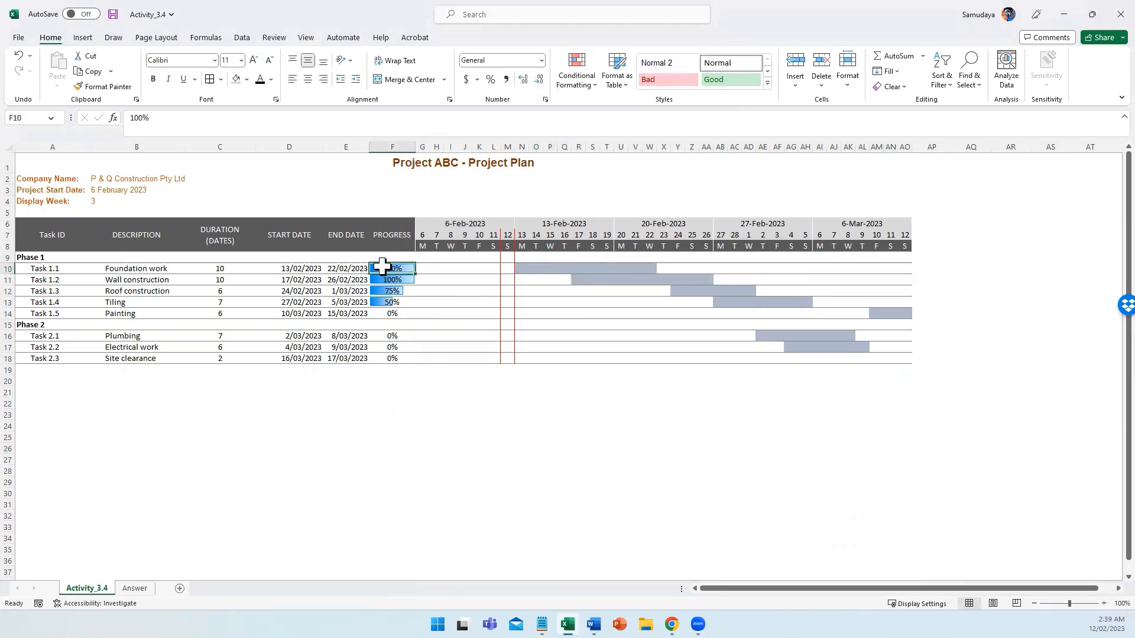
{"action": "left_click_drag", "start_coordinate": [519, 268], "coordinate": [653, 268]}
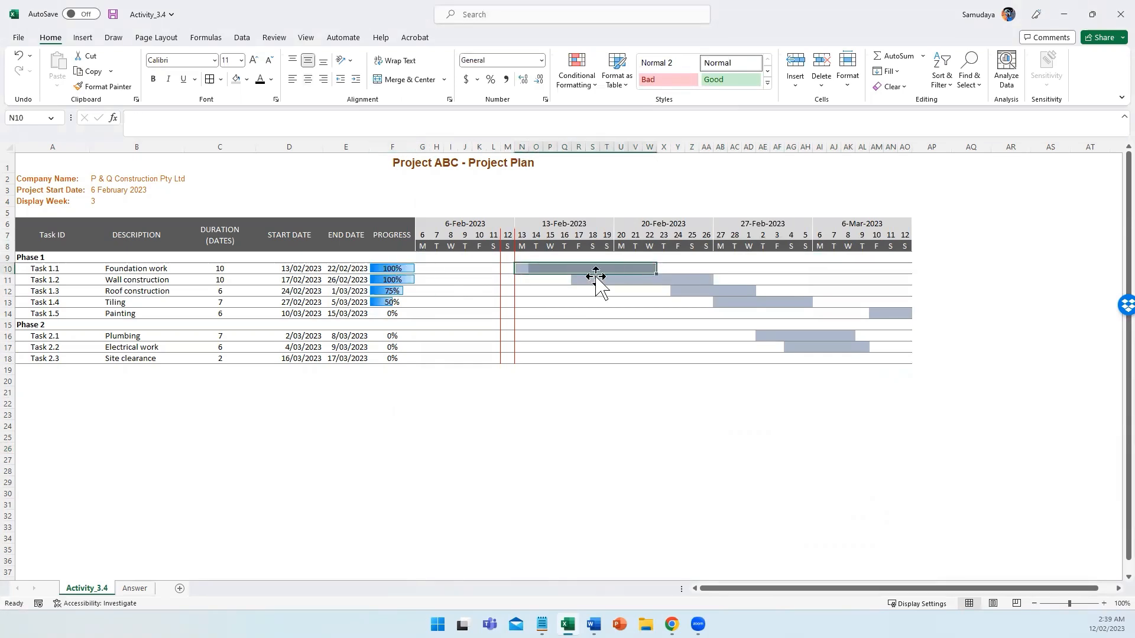
{"action": "left_click", "coordinate": [392, 280]}
{"action": "left_click", "coordinate": [393, 290]}
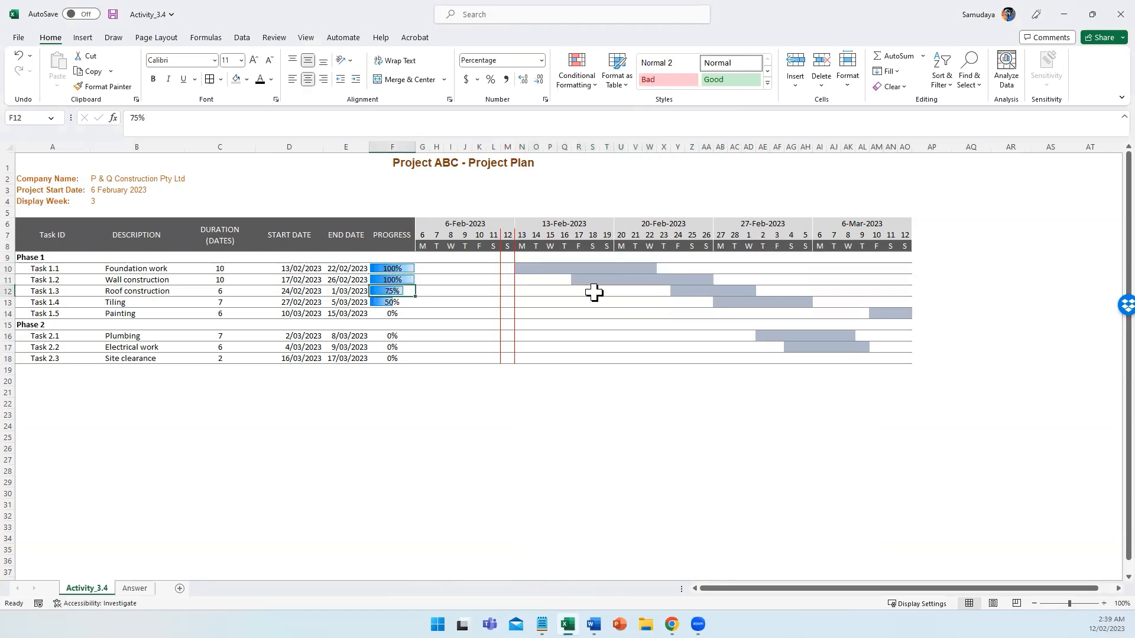
{"action": "left_click_drag", "start_coordinate": [674, 290], "coordinate": [730, 292]}
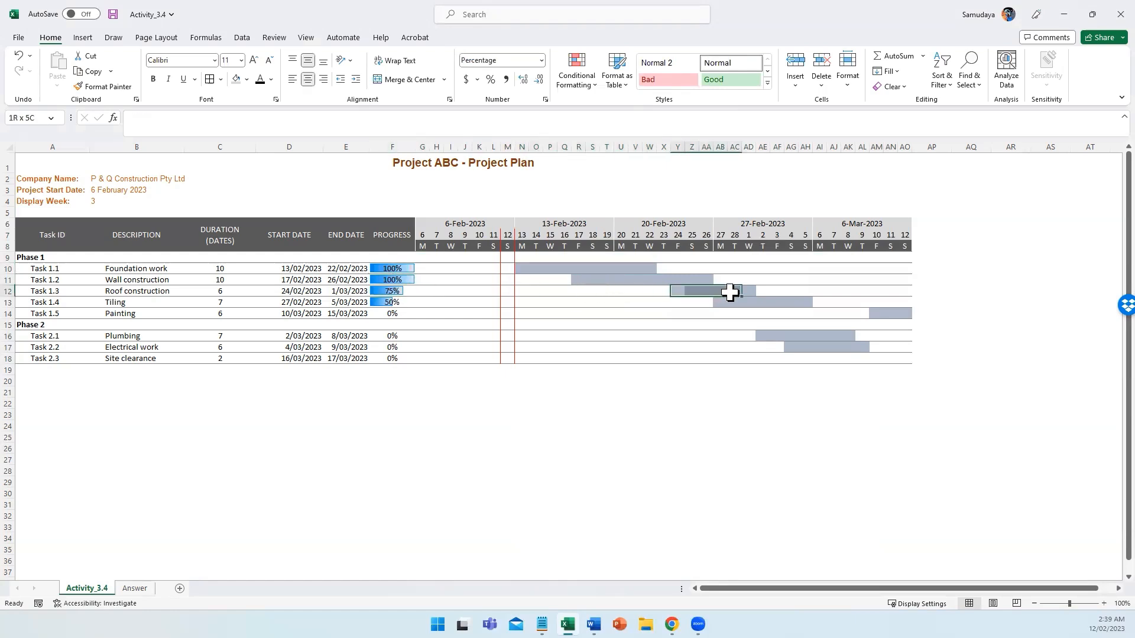
{"action": "left_click", "coordinate": [598, 425]}
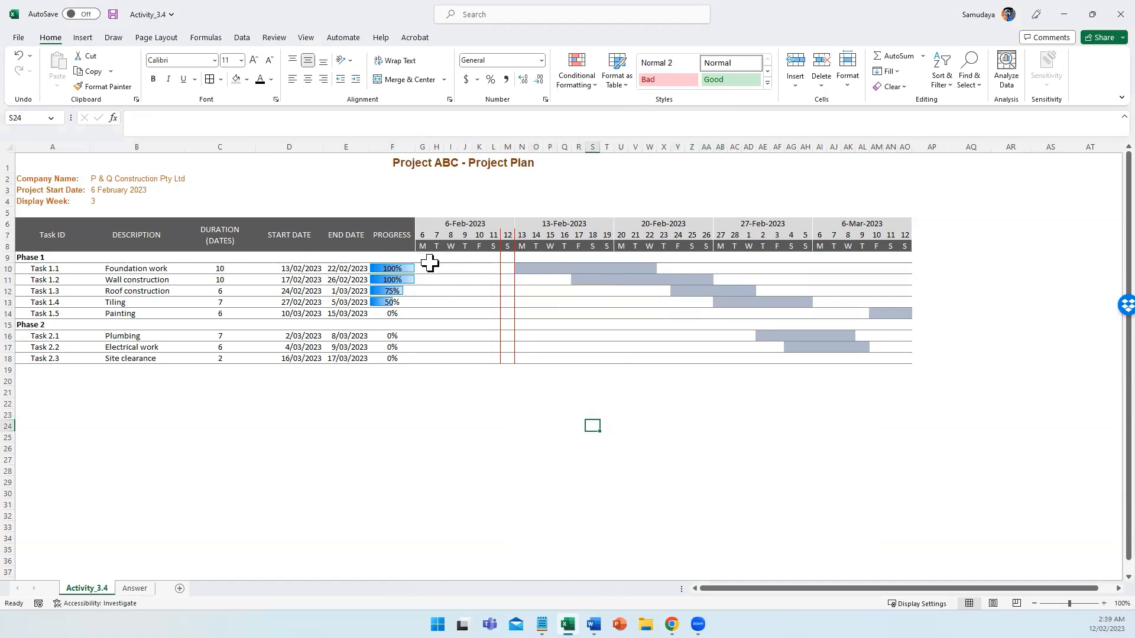
Step: Start a formula-based conditional formatting rule for the timeline cells G9:AO18
{"action": "left_click_drag", "start_coordinate": [422, 258], "coordinate": [906, 361]}
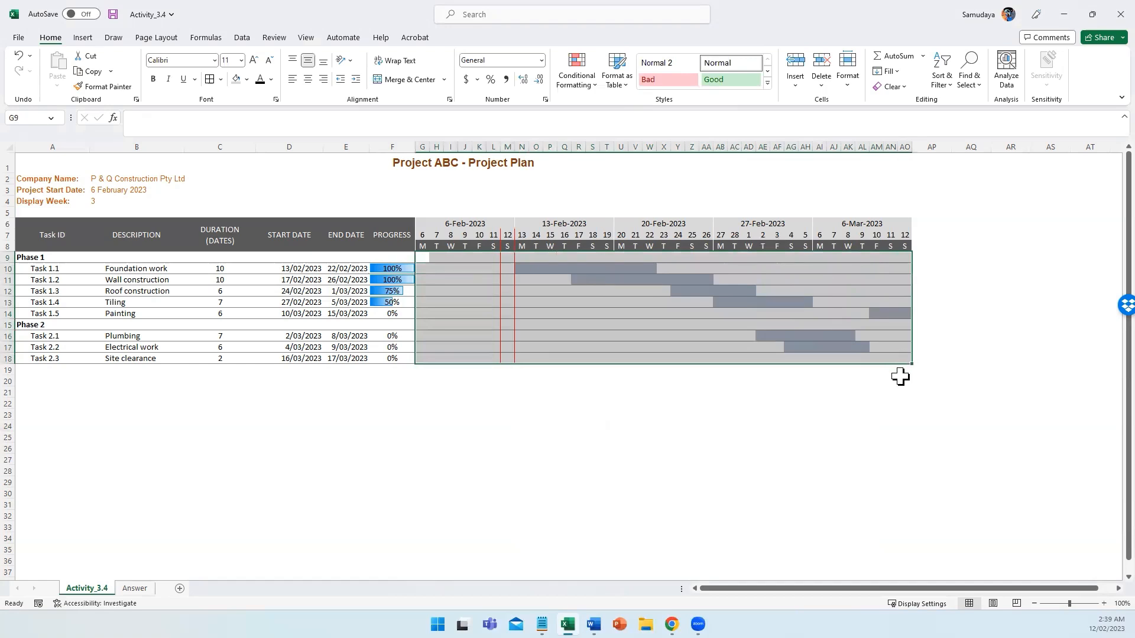
{"action": "left_click", "coordinate": [581, 86]}
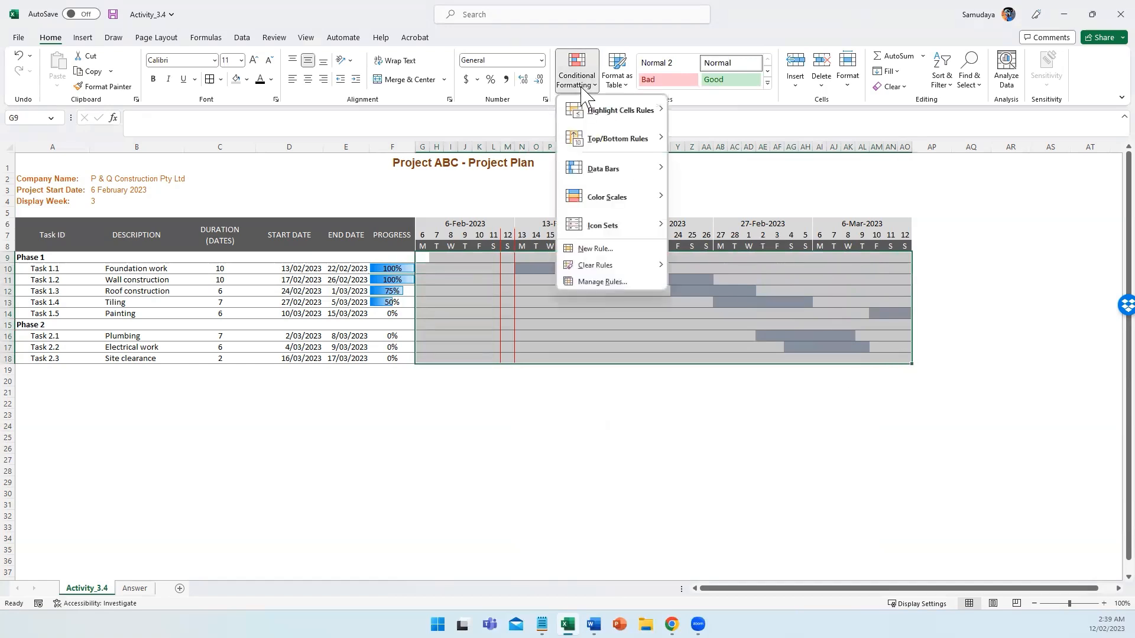
{"action": "left_click", "coordinate": [601, 249]}
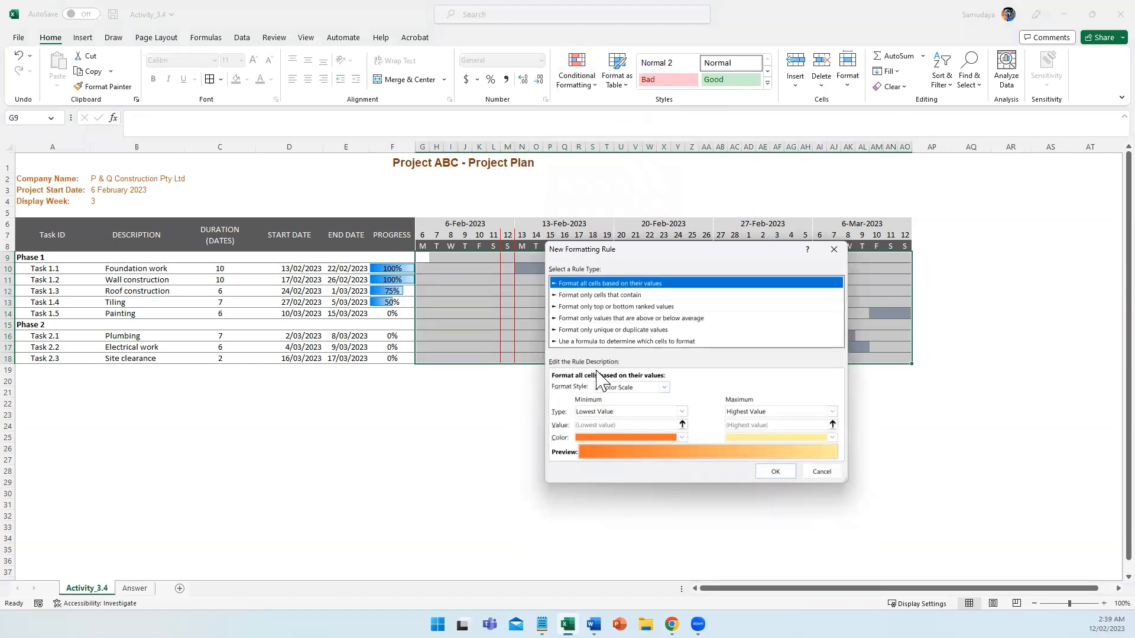
{"action": "left_click", "coordinate": [594, 342]}
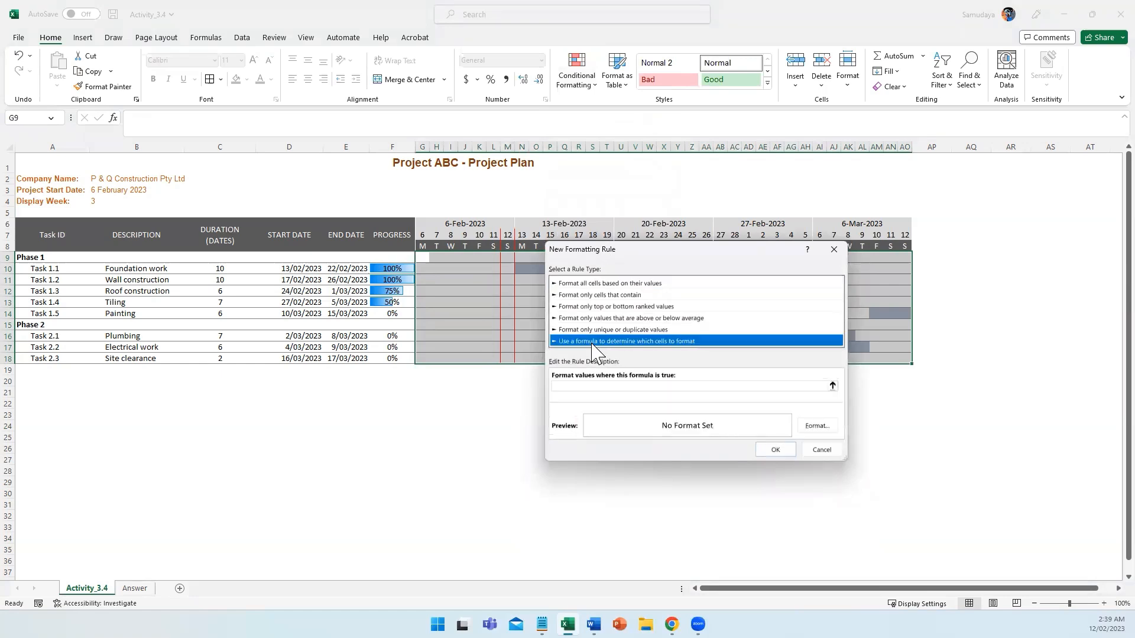
{"action": "left_click", "coordinate": [577, 387]}
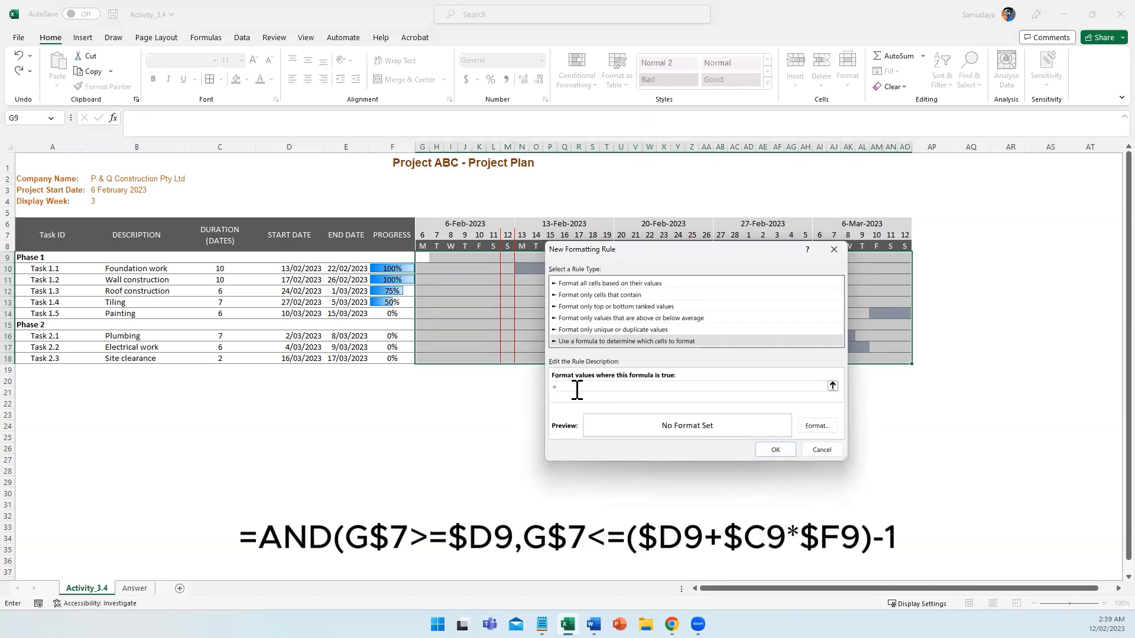
Step: Begin the rule's formula with the start-date condition using mixed references, =AND(G$7>=$D9
{"action": "type", "text": "=AND("}
{"action": "left_click", "coordinate": [421, 235]}
{"action": "left_click", "coordinate": [573, 388]}
{"action": "key", "text": "Delete"}
{"action": "type", "text": ">="}
{"action": "left_click", "coordinate": [308, 256]}
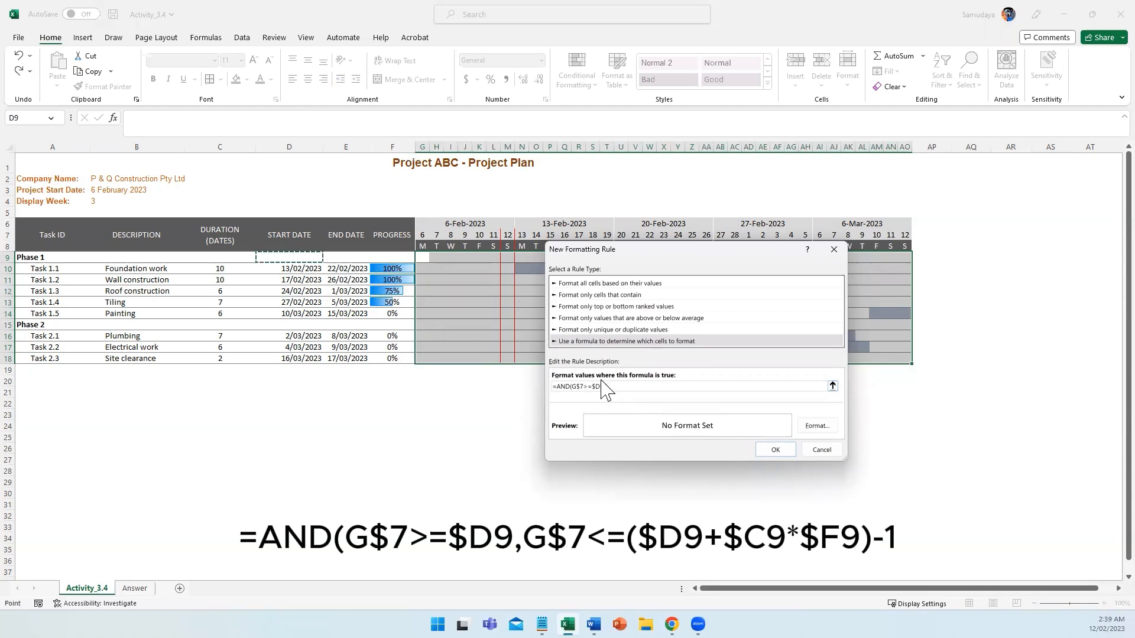
{"action": "left_click", "coordinate": [601, 387]}
Step: Continue the rule's formula with the second condition up to the start date, ,G$7<=($D9
{"action": "left_click", "coordinate": [422, 234]}
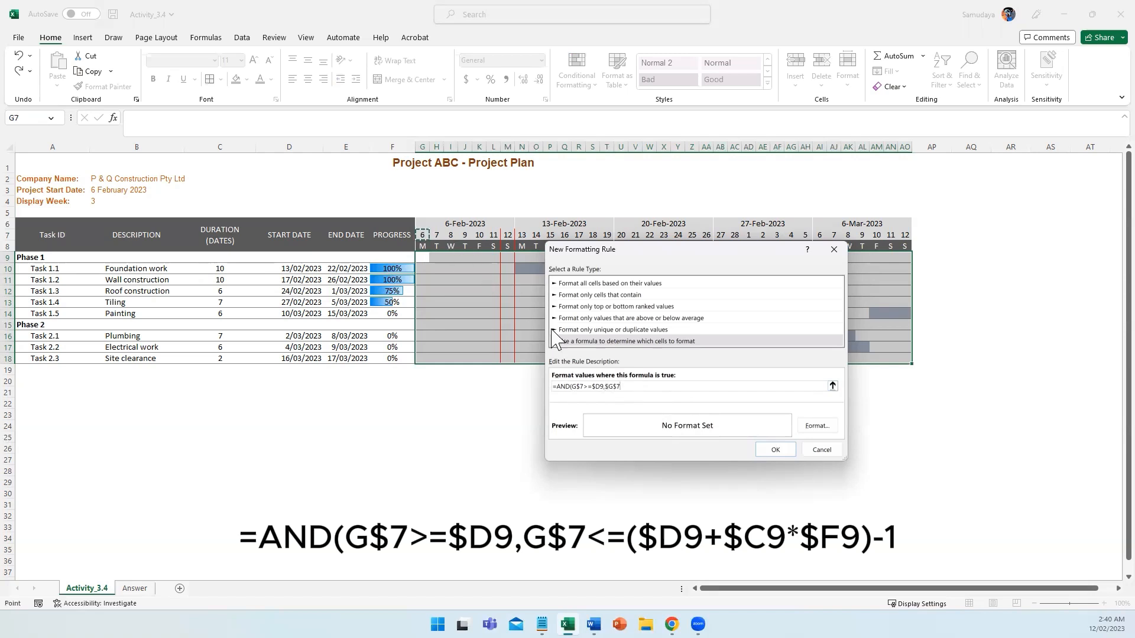
{"action": "left_click", "coordinate": [609, 387]}
{"action": "key", "text": "BackSpace"}
{"action": "type", "text": "<=("}
{"action": "left_click", "coordinate": [299, 257]}
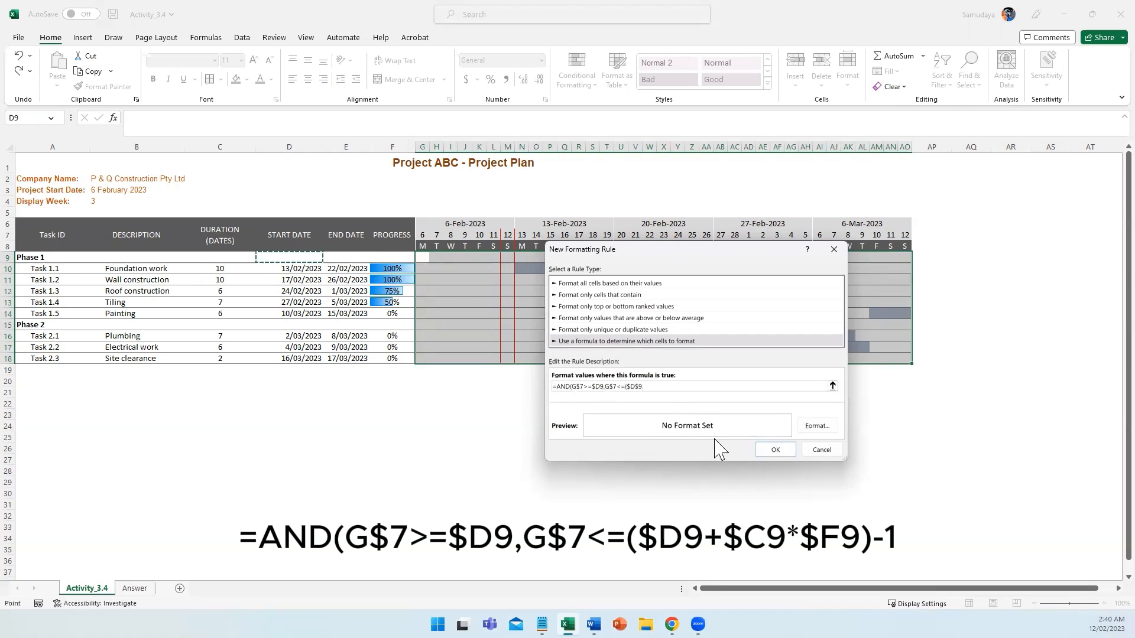
{"action": "left_click", "coordinate": [638, 387]}
{"action": "key", "text": "BackSpace"}
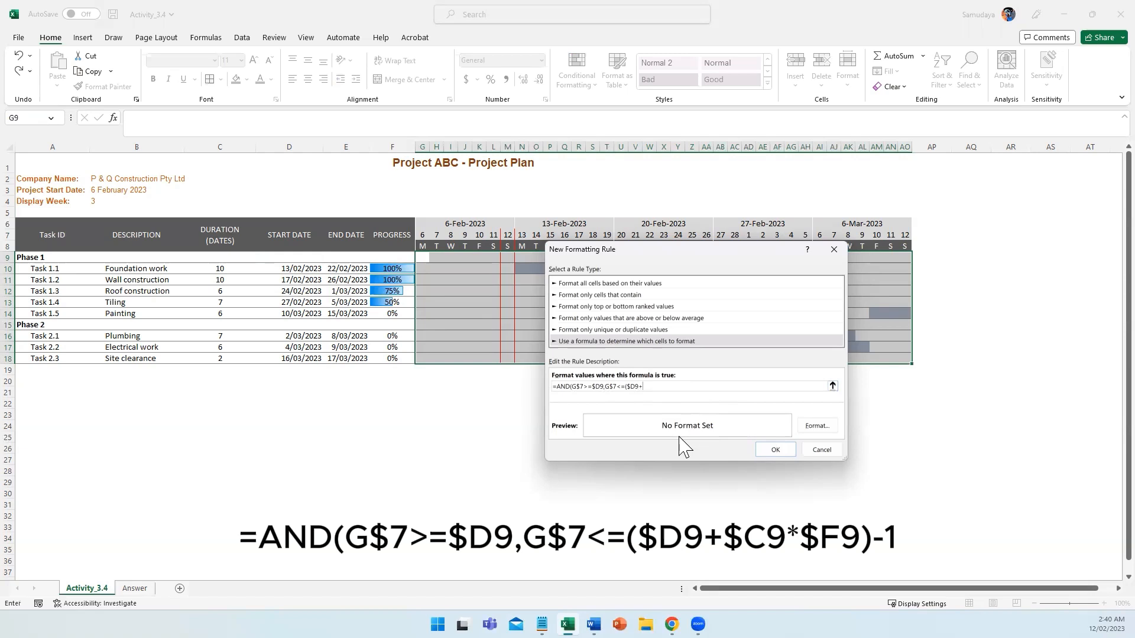
Step: Complete the second condition by adding duration times progress minus one day, +$C9*$F9)-1
{"action": "type", "text": "+"}
{"action": "left_click", "coordinate": [223, 259]}
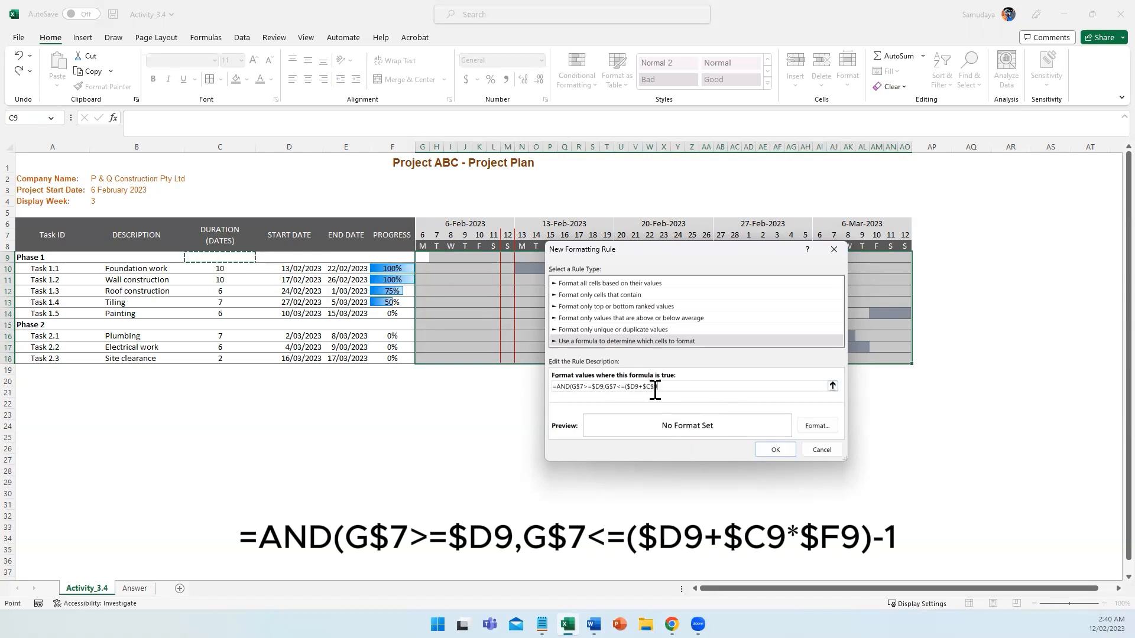
{"action": "left_click", "coordinate": [653, 387]}
{"action": "key", "text": "F4"}
{"action": "key", "text": "F4"}
{"action": "type", "text": "*"}
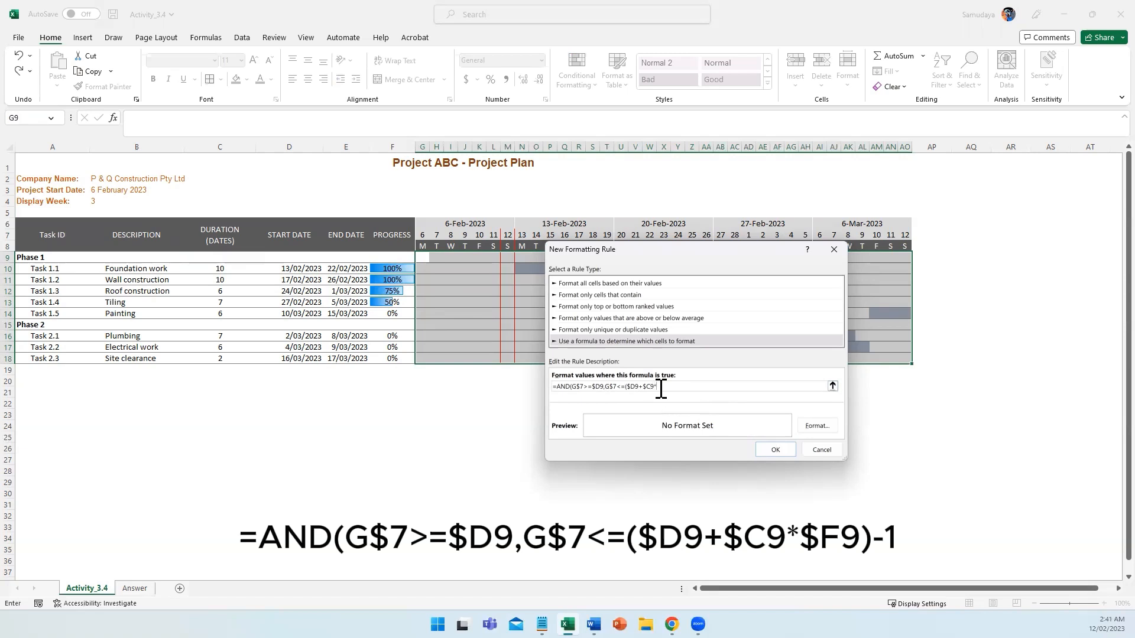
{"action": "left_click", "coordinate": [390, 257]}
{"action": "left_click", "coordinate": [665, 388]}
{"action": "key", "text": "F4"}
{"action": "key", "text": "F4"}
{"action": "type", "text": ")-1"}
Step: Give the progress rule a solid blue fill and apply it to the timeline
{"action": "left_click", "coordinate": [816, 426]}
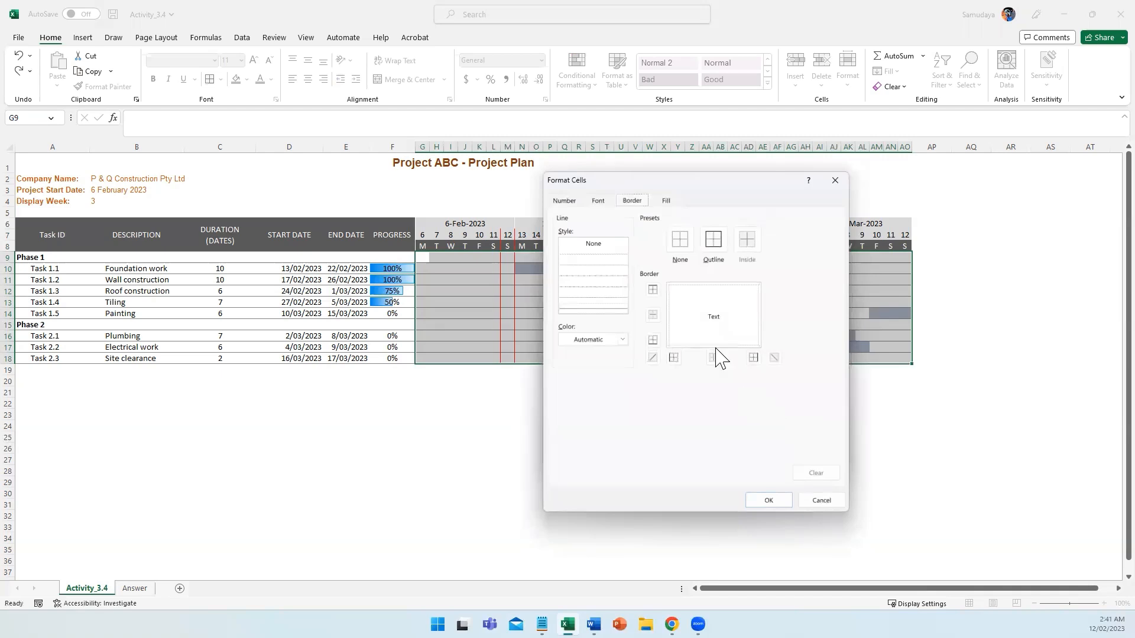
{"action": "left_click", "coordinate": [663, 201]}
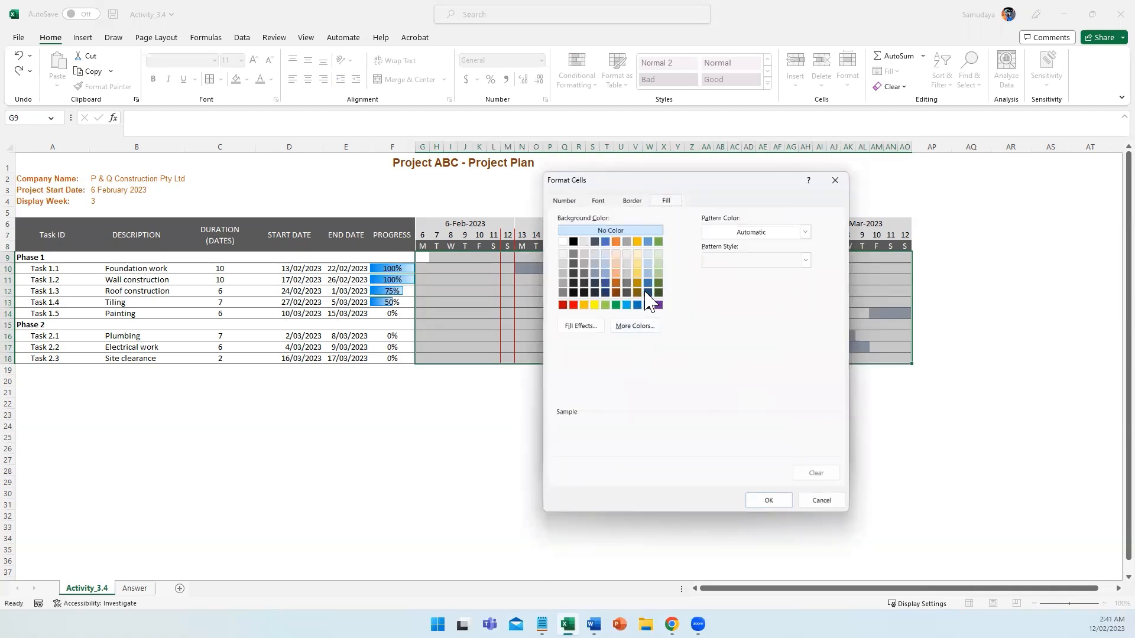
{"action": "left_click", "coordinate": [605, 242]}
{"action": "left_click", "coordinate": [766, 501]}
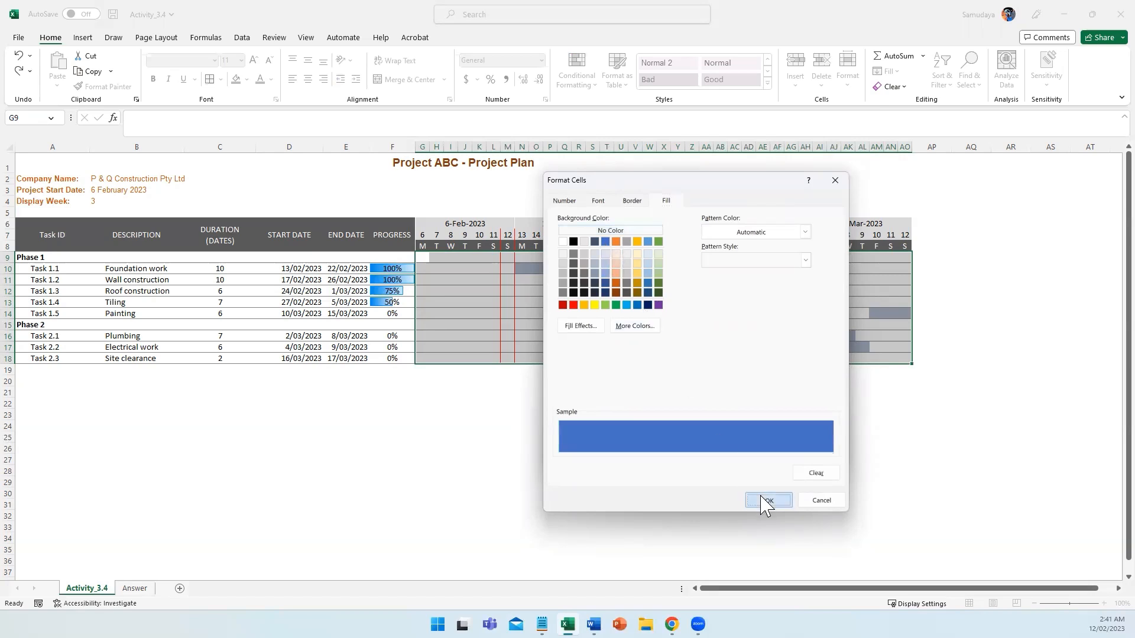
{"action": "left_click", "coordinate": [776, 452]}
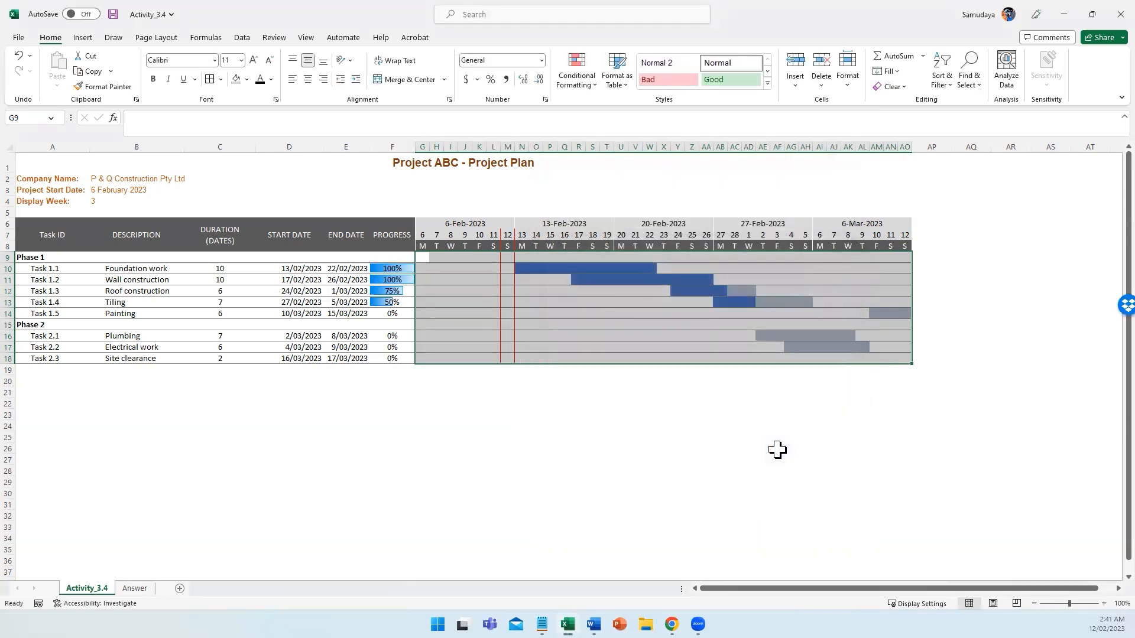
{"action": "left_click", "coordinate": [764, 470]}
{"action": "left_click", "coordinate": [550, 270]}
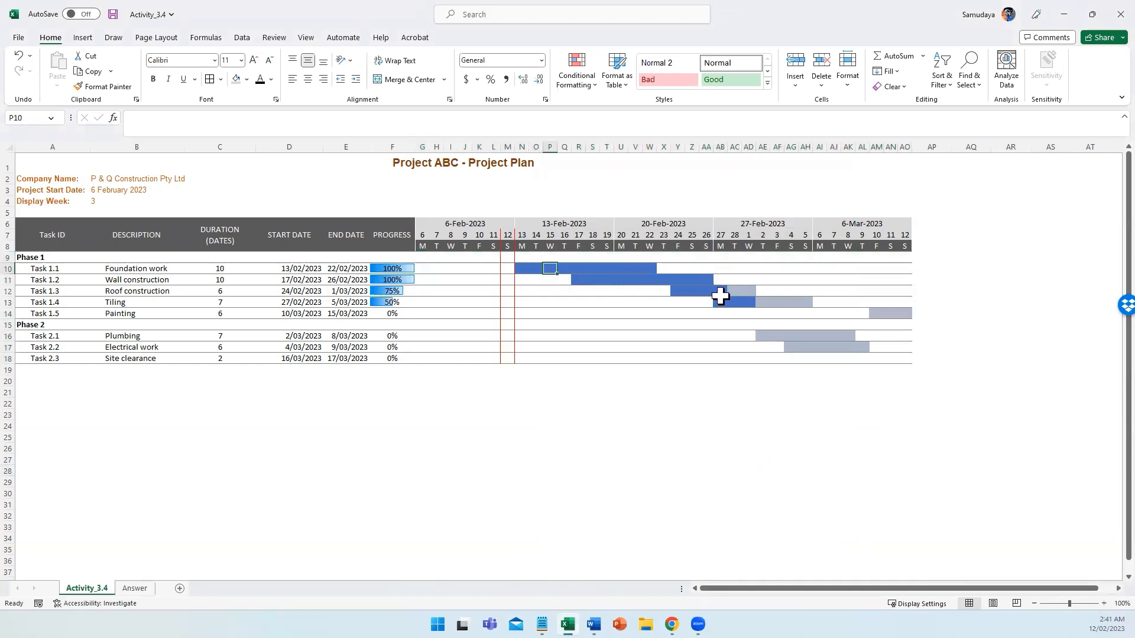
{"action": "left_click", "coordinate": [736, 303]}
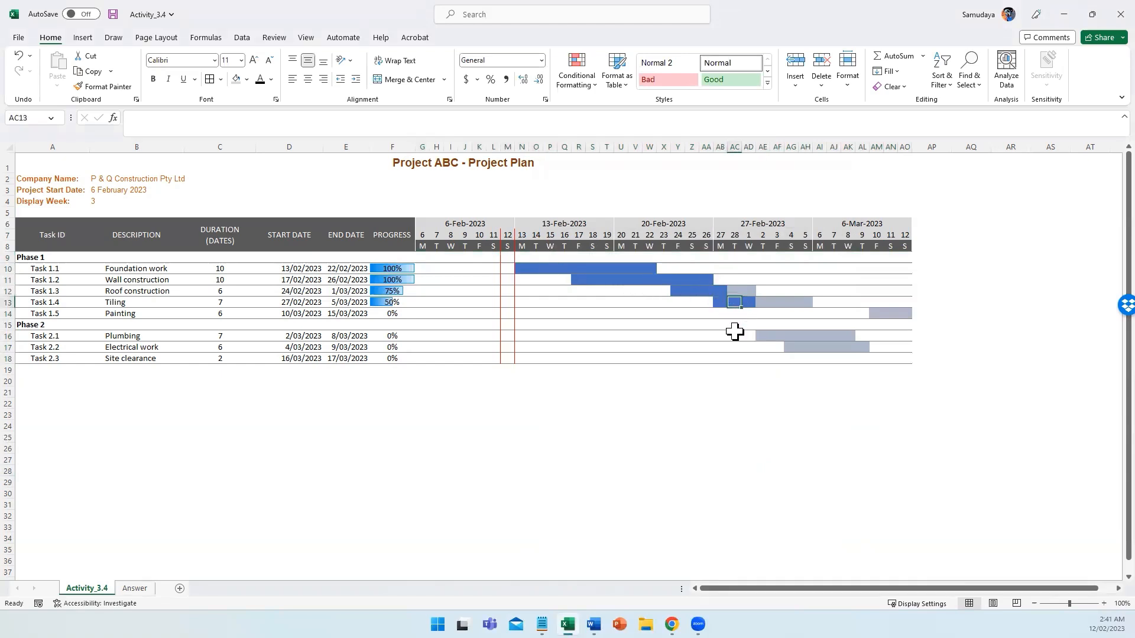
{"action": "left_click", "coordinate": [719, 414]}
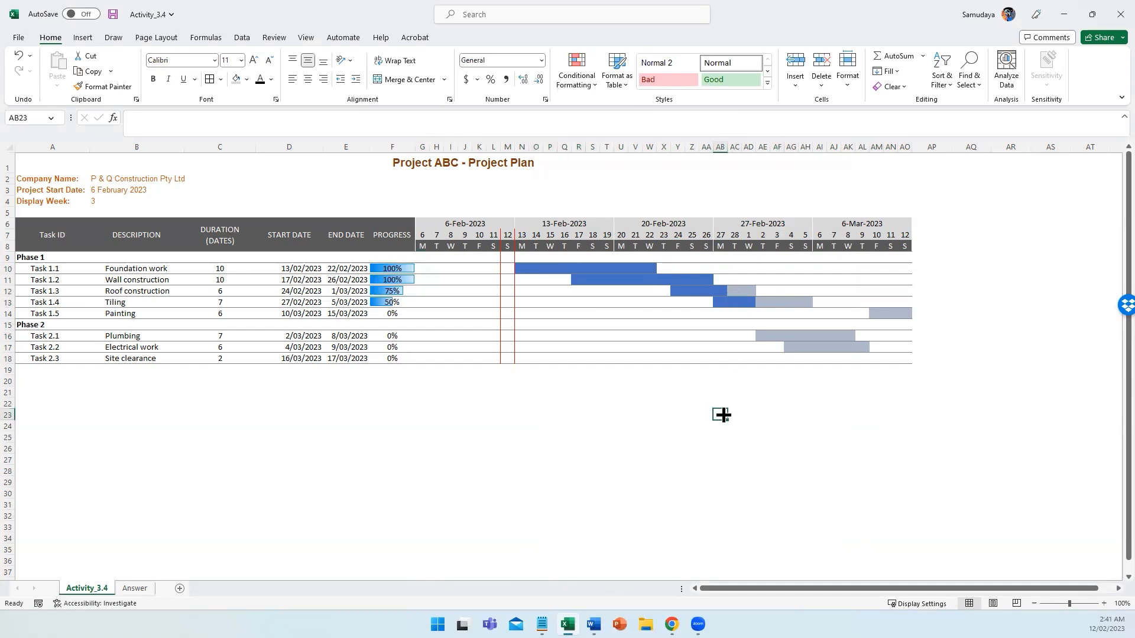
Step: Test the chart by setting the Painting task's progress to 50%, and restore it to 0%
{"action": "left_click", "coordinate": [390, 318]}
{"action": "type", "text": "50%"}
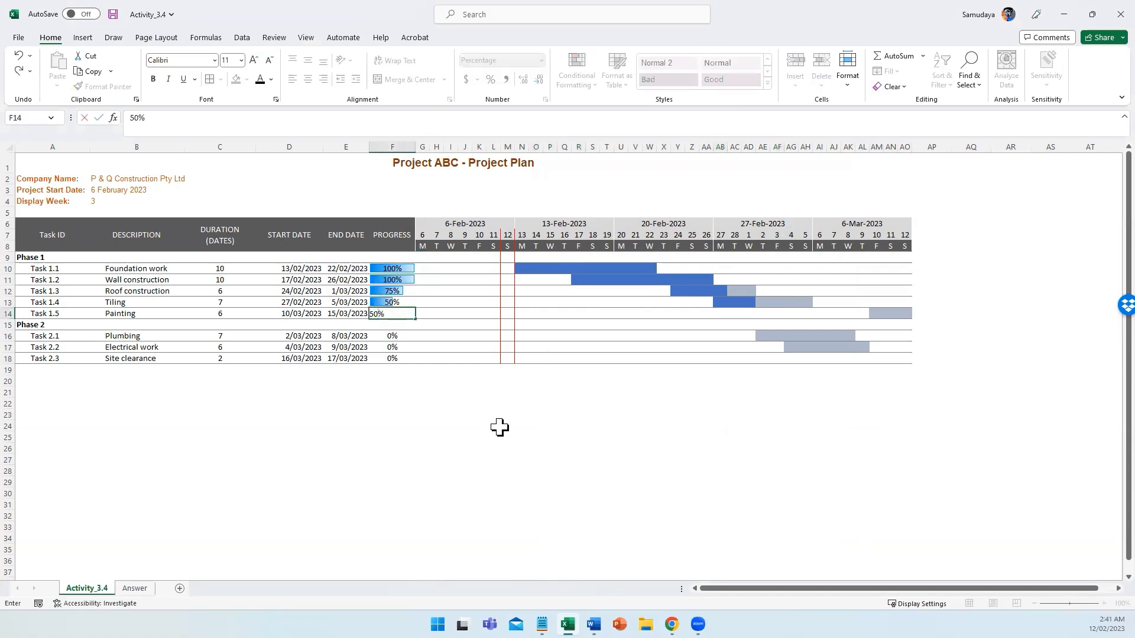
{"action": "key", "text": "Return"}
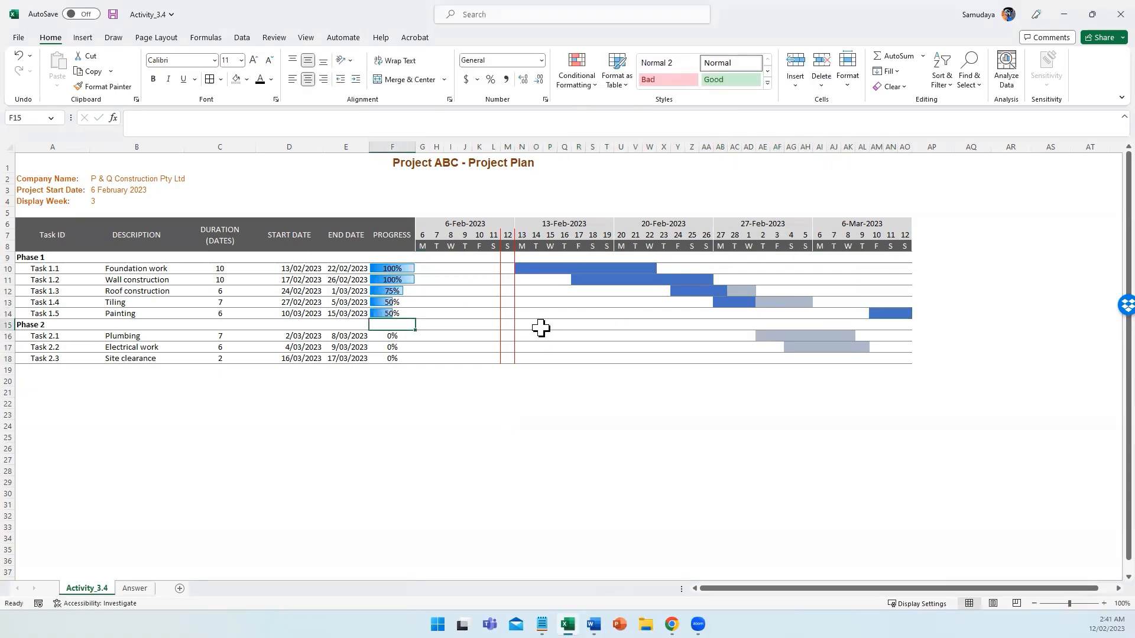
{"action": "left_click", "coordinate": [387, 312]}
{"action": "type", "text": "0"}
{"action": "key", "text": "Return"}
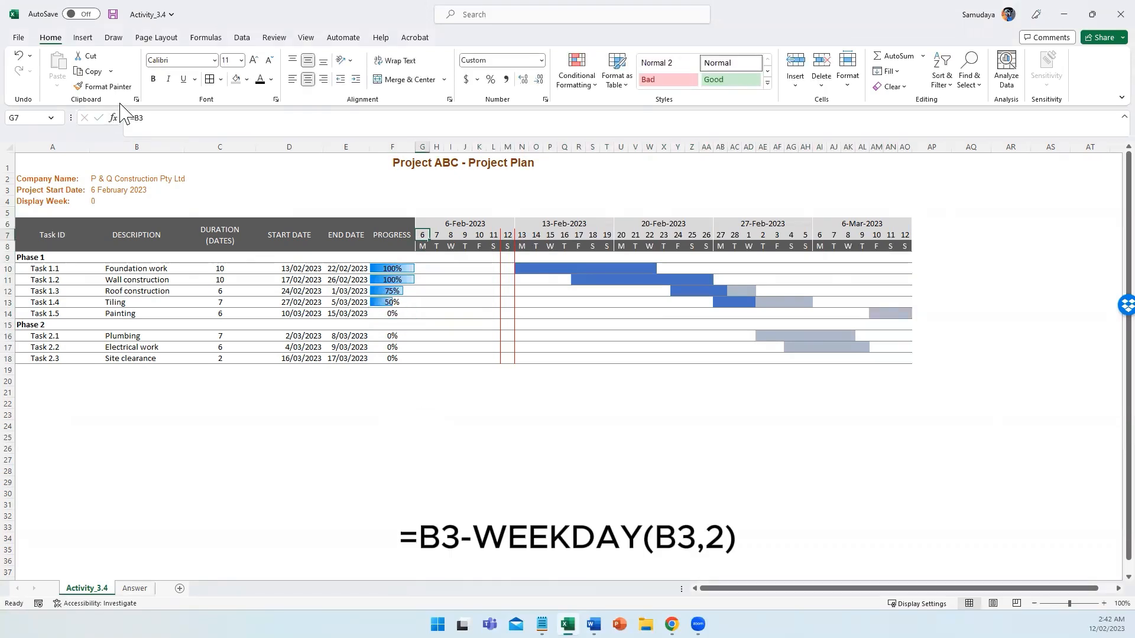
Step: Change the formula of the first timeline date in G7 to =B3-WEEKDAY(B3,2)
{"action": "left_click", "coordinate": [147, 115]}
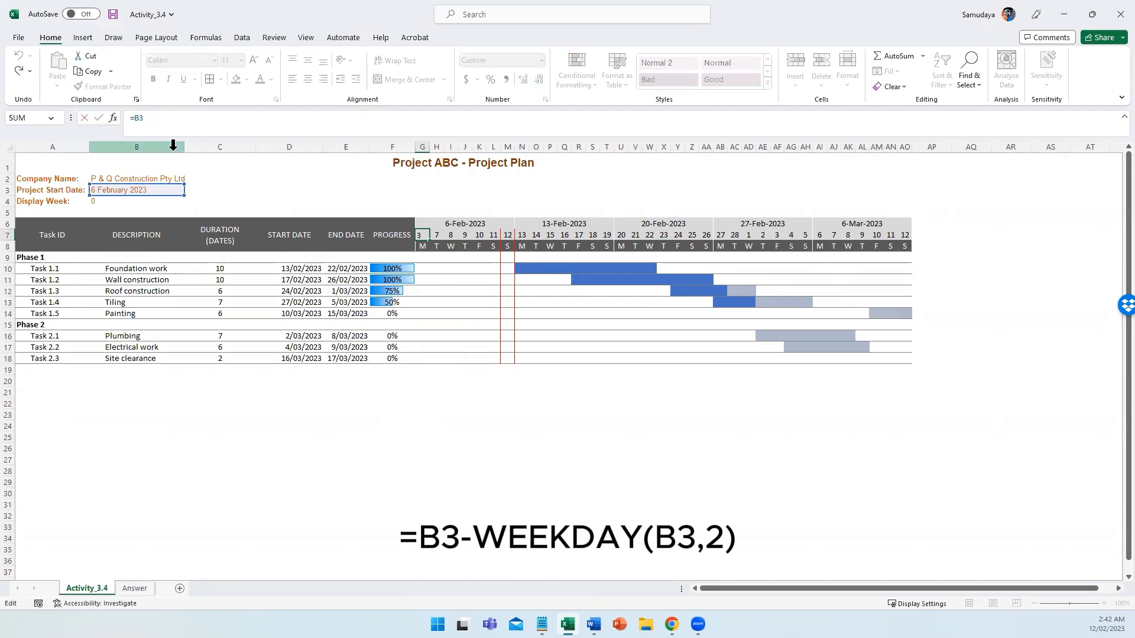
{"action": "type", "text": "-Wee"}
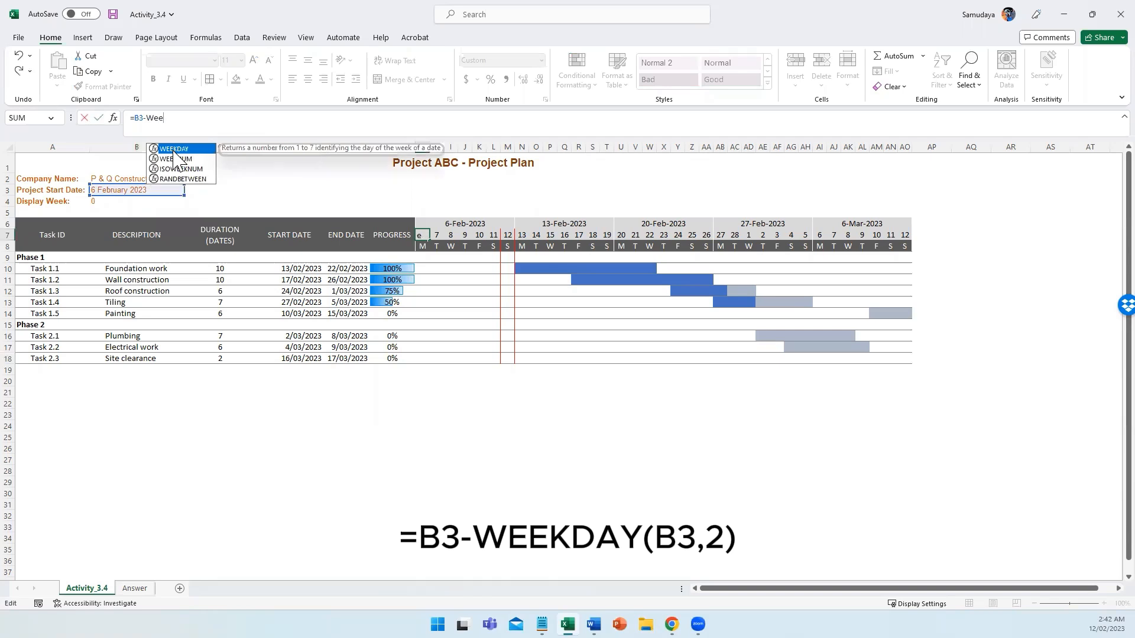
{"action": "double_click", "coordinate": [174, 149]}
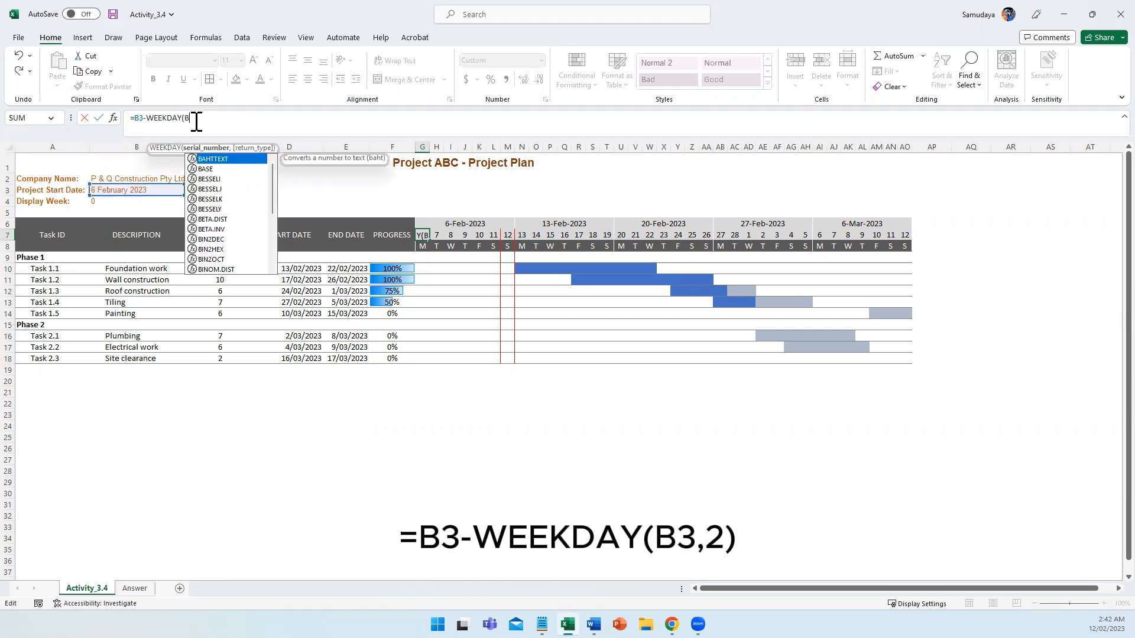
{"action": "type", "text": "3"}
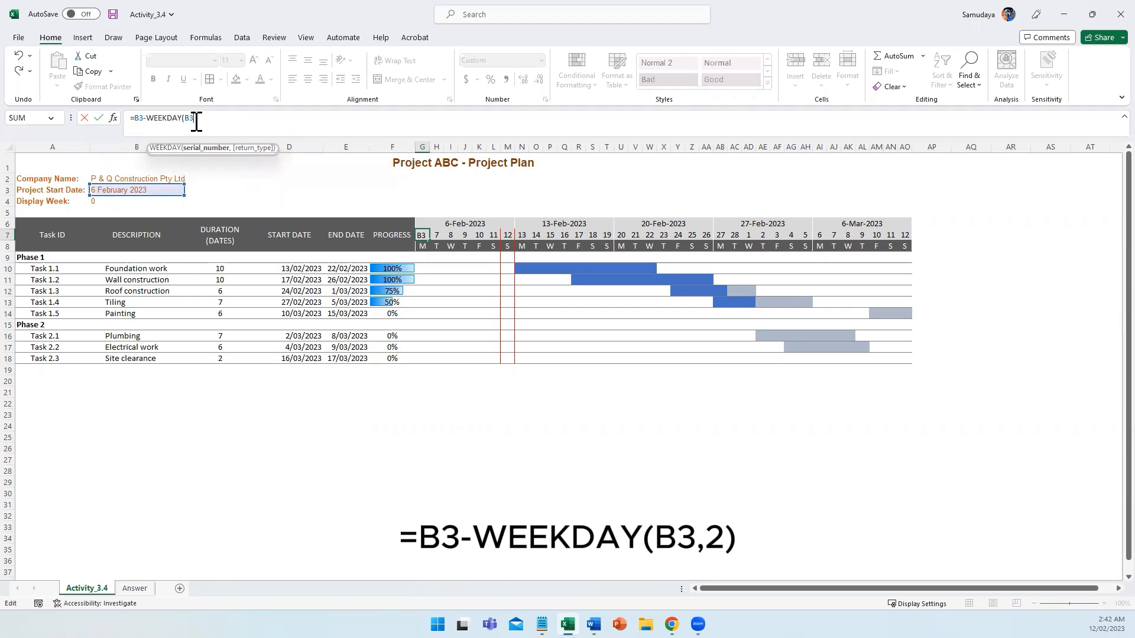
{"action": "type", "text": ","}
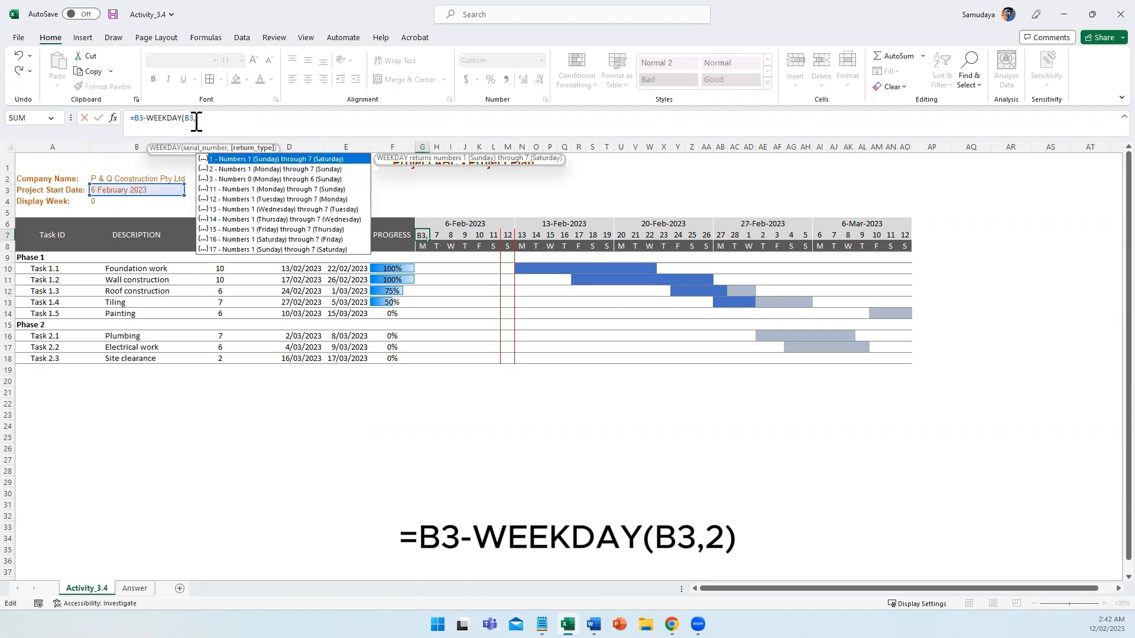
{"action": "double_click", "coordinate": [263, 171]}
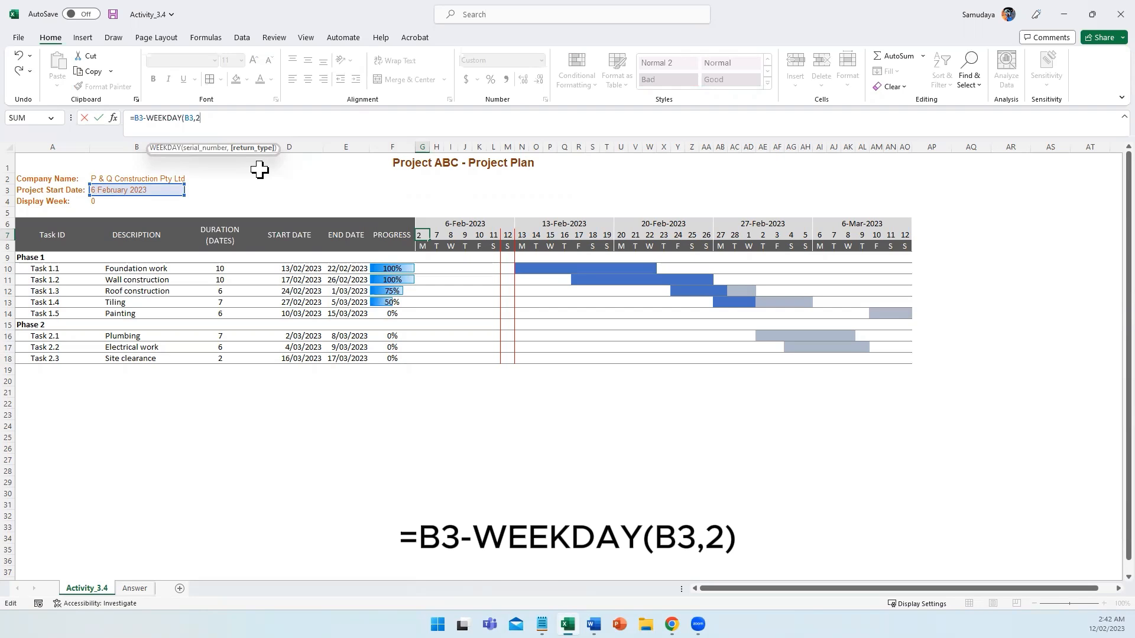
{"action": "type", "text": ")"}
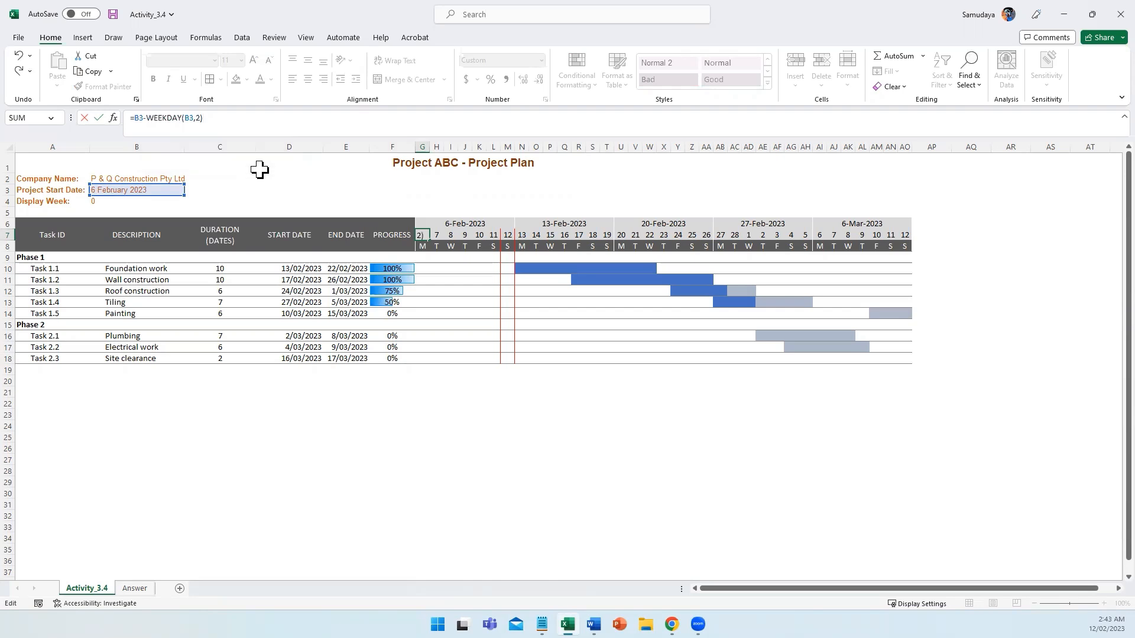
{"action": "key", "text": "Return"}
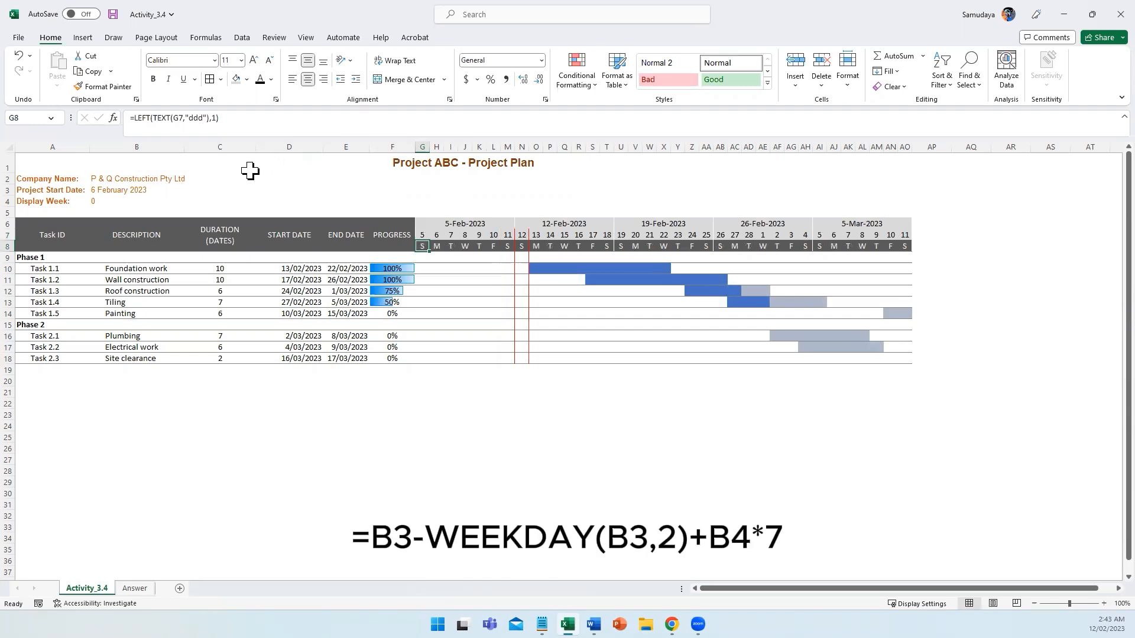
Step: Set the display week in B4 to 1 and extend the G7 formula to =B3-WEEKDAY(B3,2)+B4*7
{"action": "left_click", "coordinate": [118, 202]}
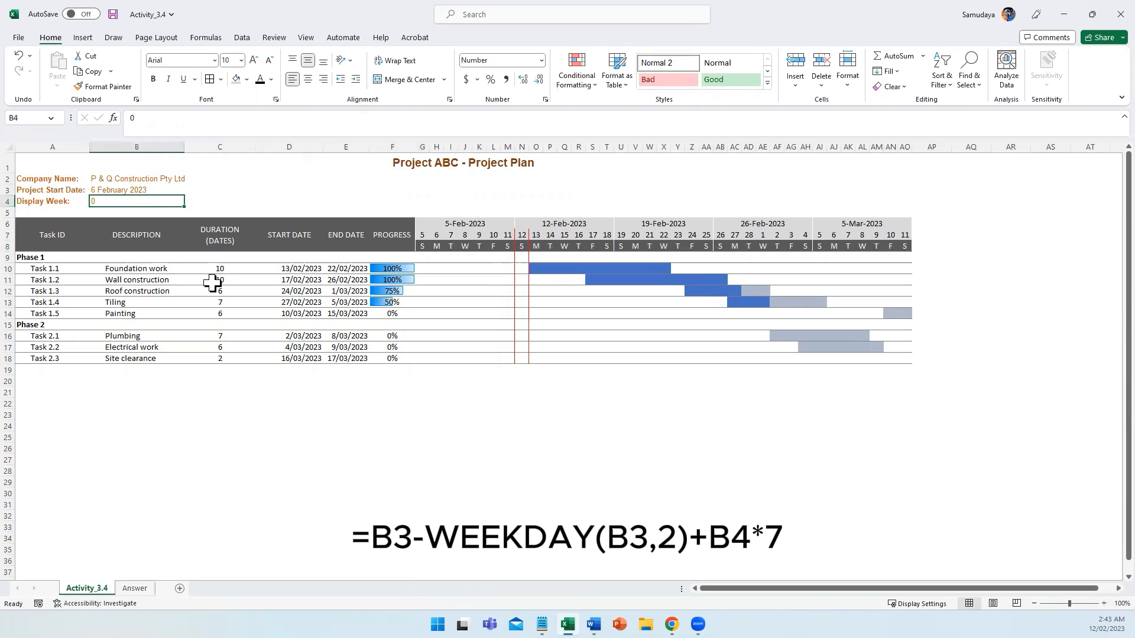
{"action": "left_click", "coordinate": [223, 118]}
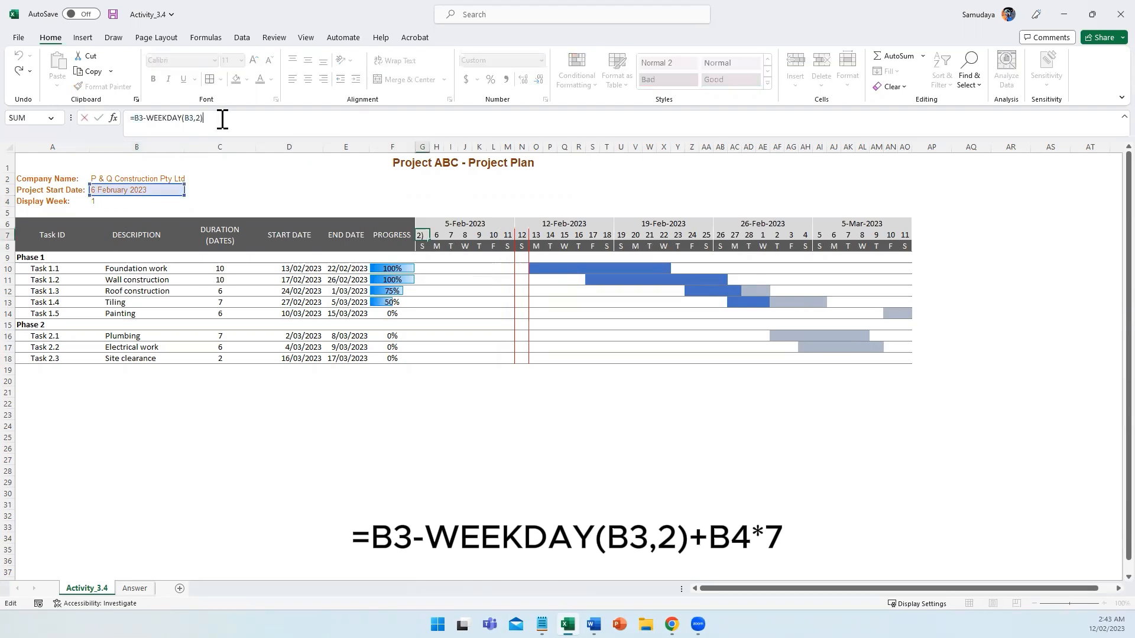
{"action": "type", "text": "+"}
{"action": "left_click", "coordinate": [112, 202]}
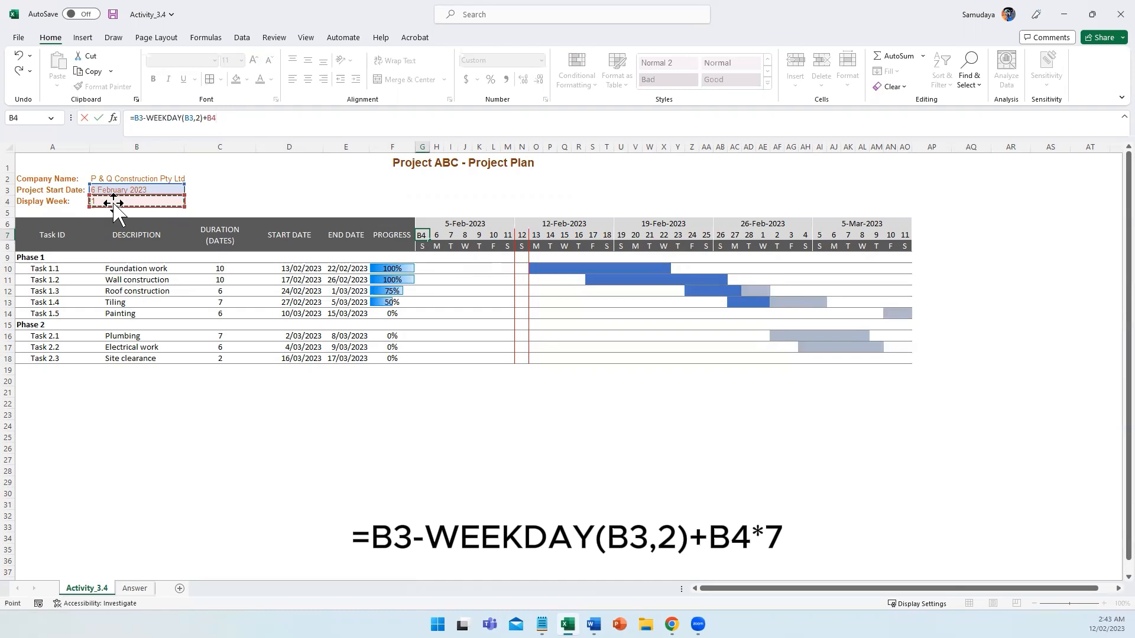
{"action": "type", "text": "*7"}
{"action": "key", "text": "Return"}
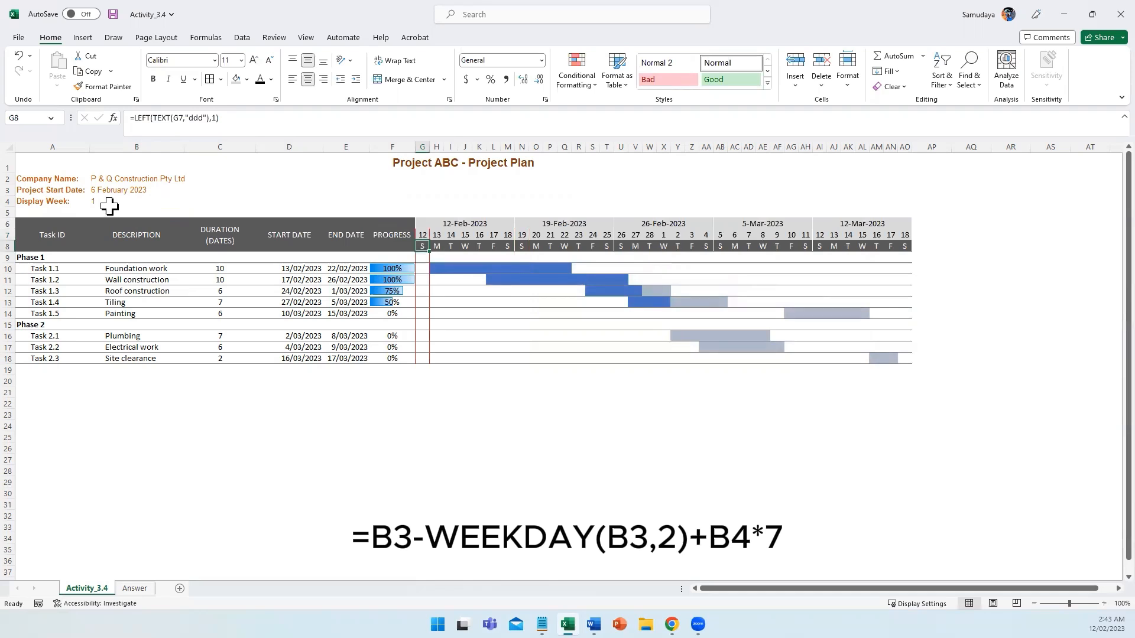
Step: Test the timeline shift by setting the display week to 2 and 3, and restore it to 1
{"action": "left_click", "coordinate": [103, 201]}
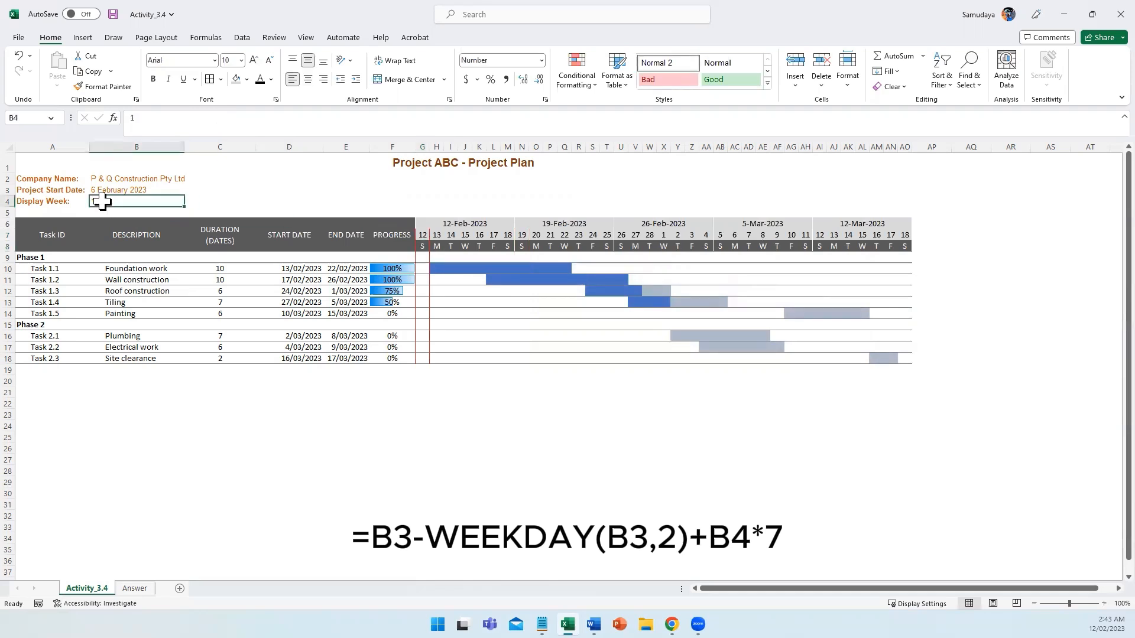
{"action": "type", "text": "2"}
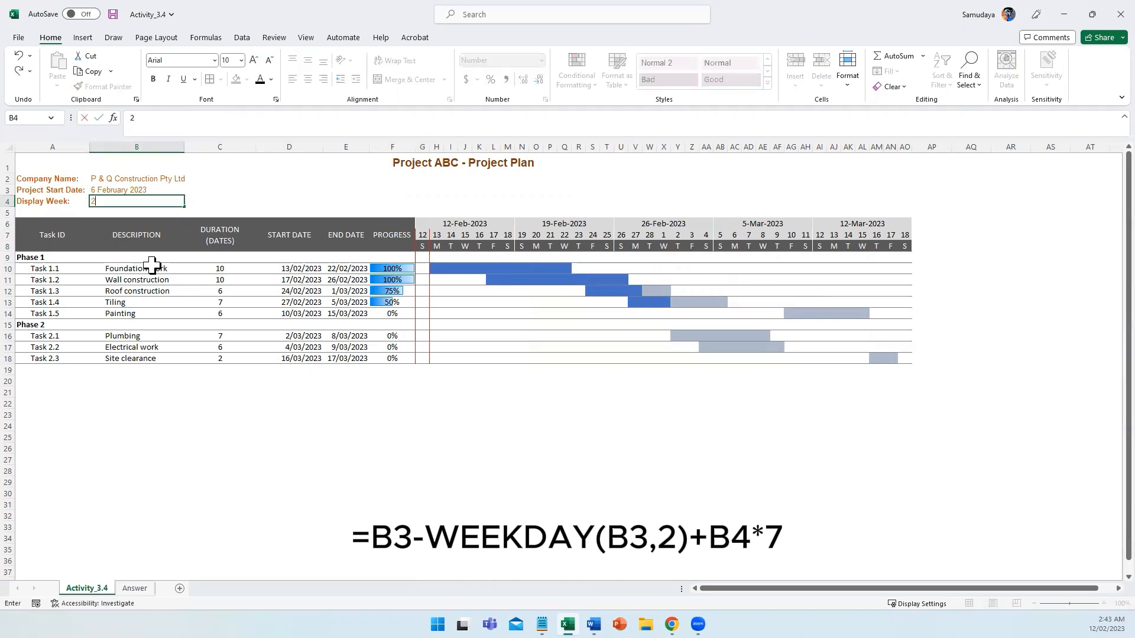
{"action": "key", "text": "Return"}
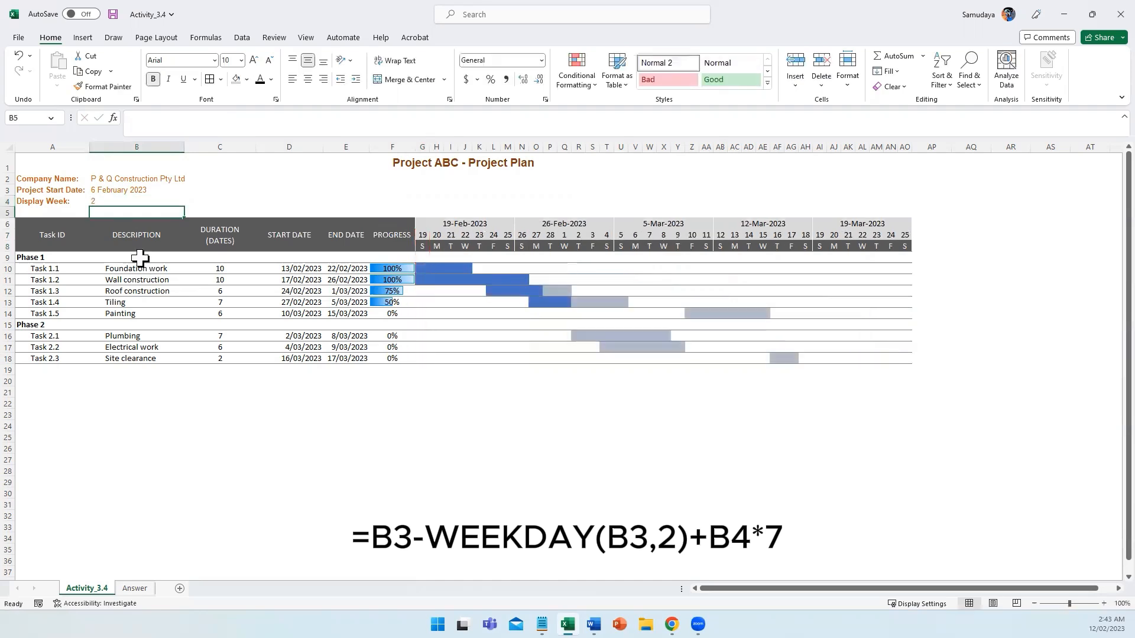
{"action": "left_click", "coordinate": [98, 201]}
{"action": "type", "text": "3"}
{"action": "key", "text": "Return"}
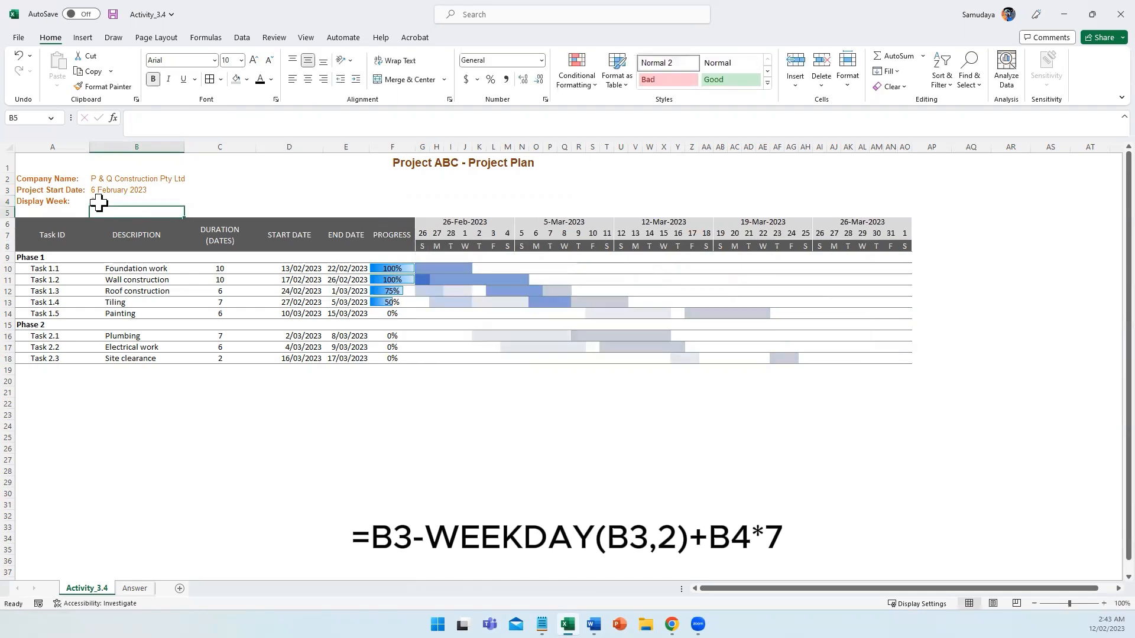
{"action": "left_click", "coordinate": [98, 203]}
{"action": "type", "text": "1"}
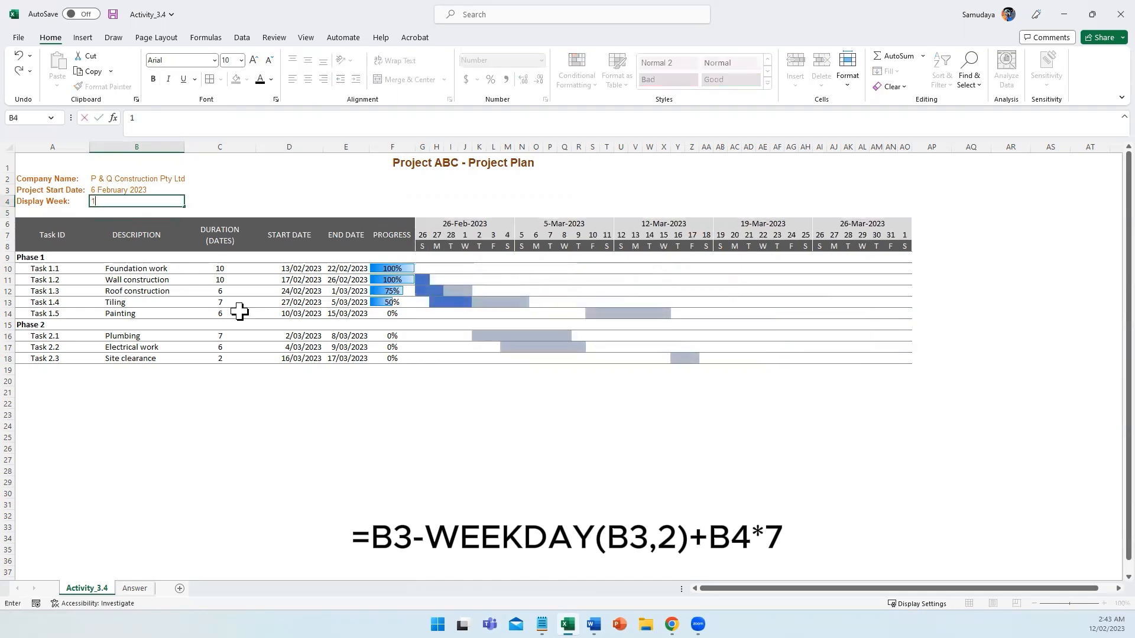
{"action": "key", "text": "Return"}
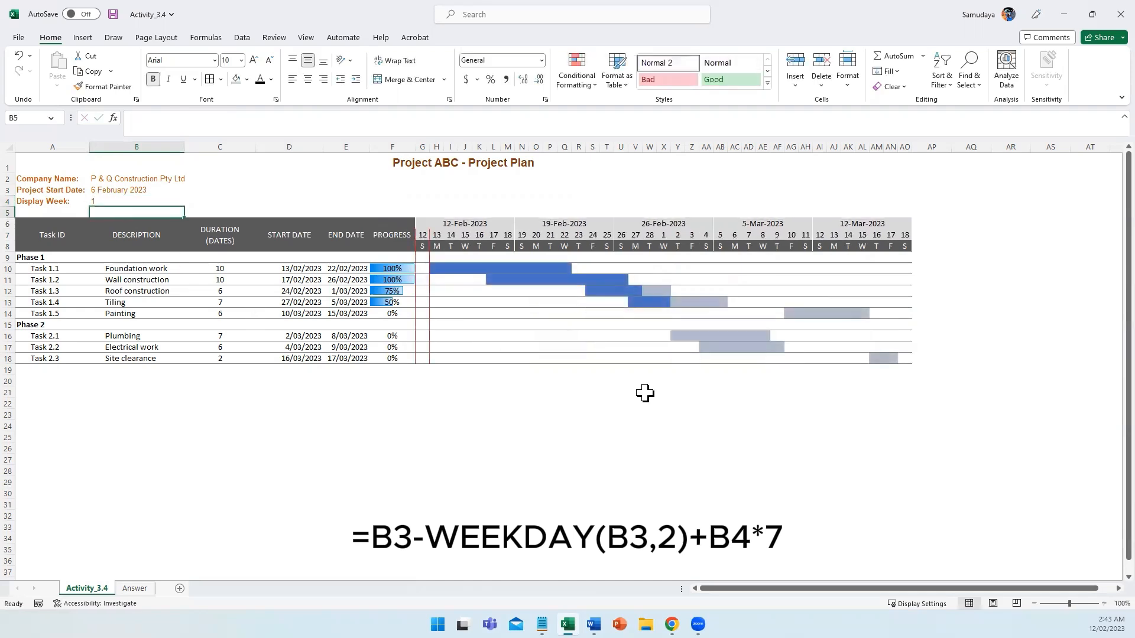
{"action": "left_click", "coordinate": [575, 479]}
{"action": "left_click", "coordinate": [422, 208]}
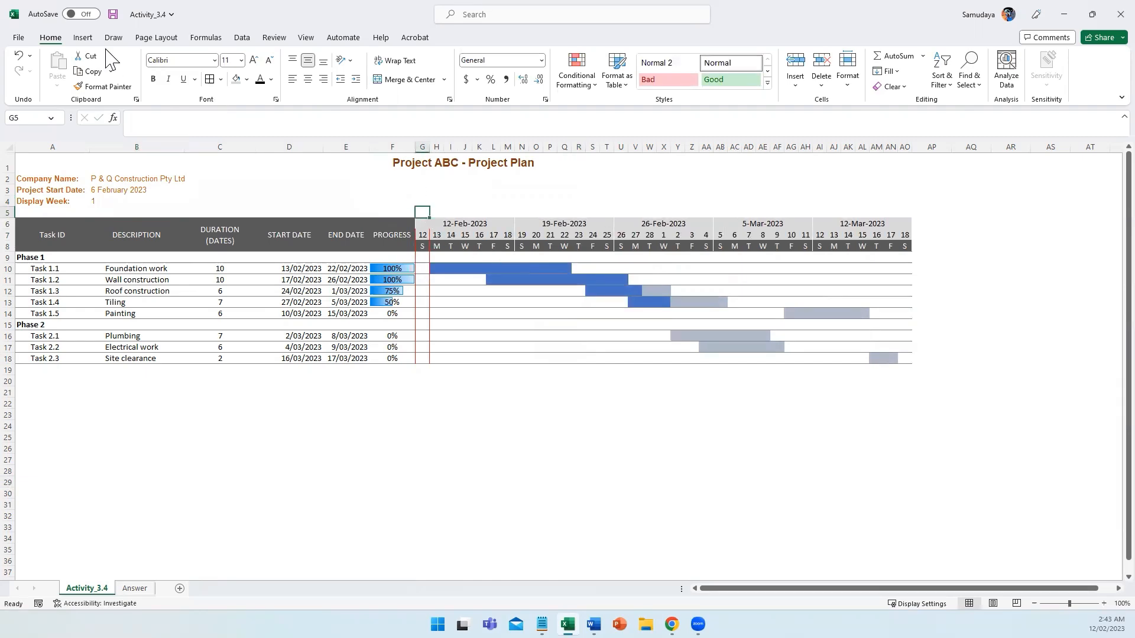
Step: Customize the ribbon to show the Developer tab
{"action": "left_click", "coordinate": [20, 38]}
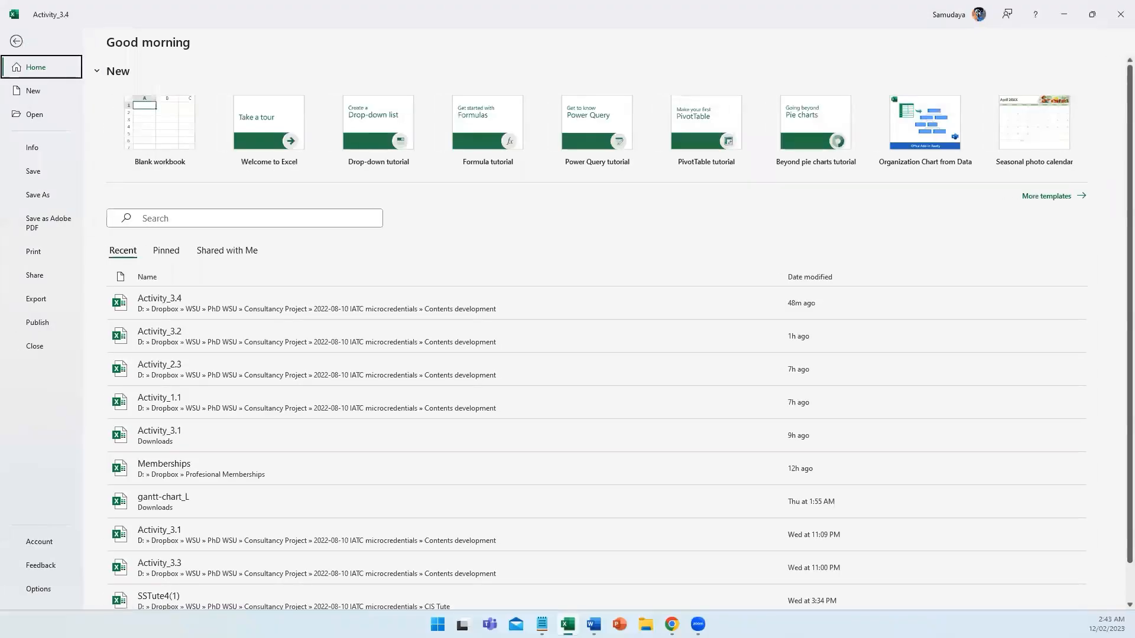
{"action": "left_click", "coordinate": [38, 590]}
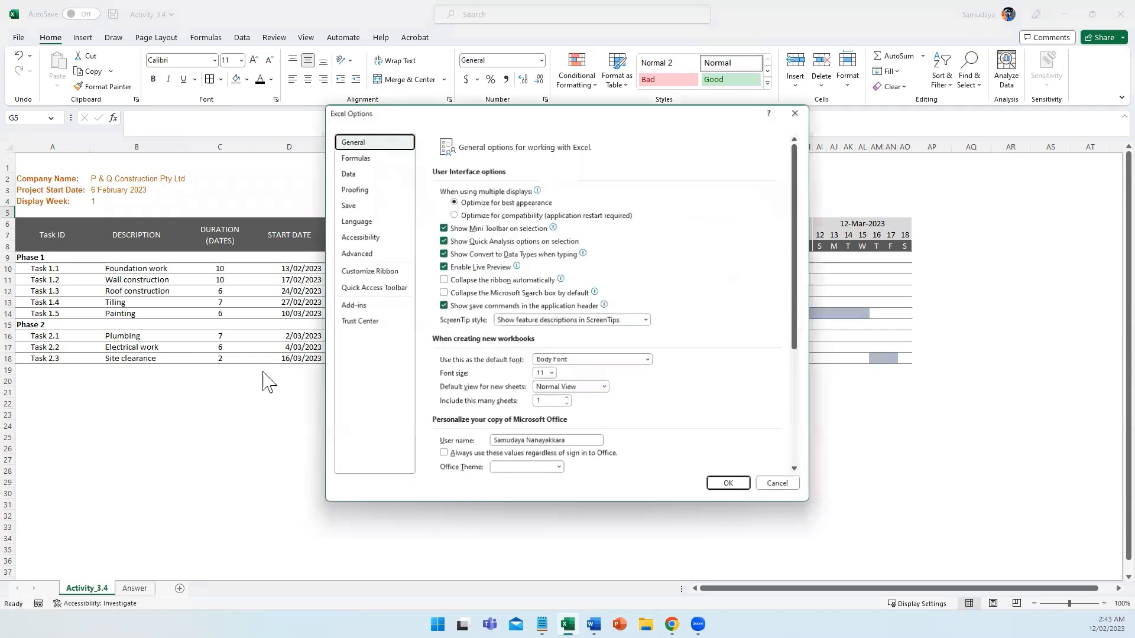
{"action": "left_click", "coordinate": [368, 271]}
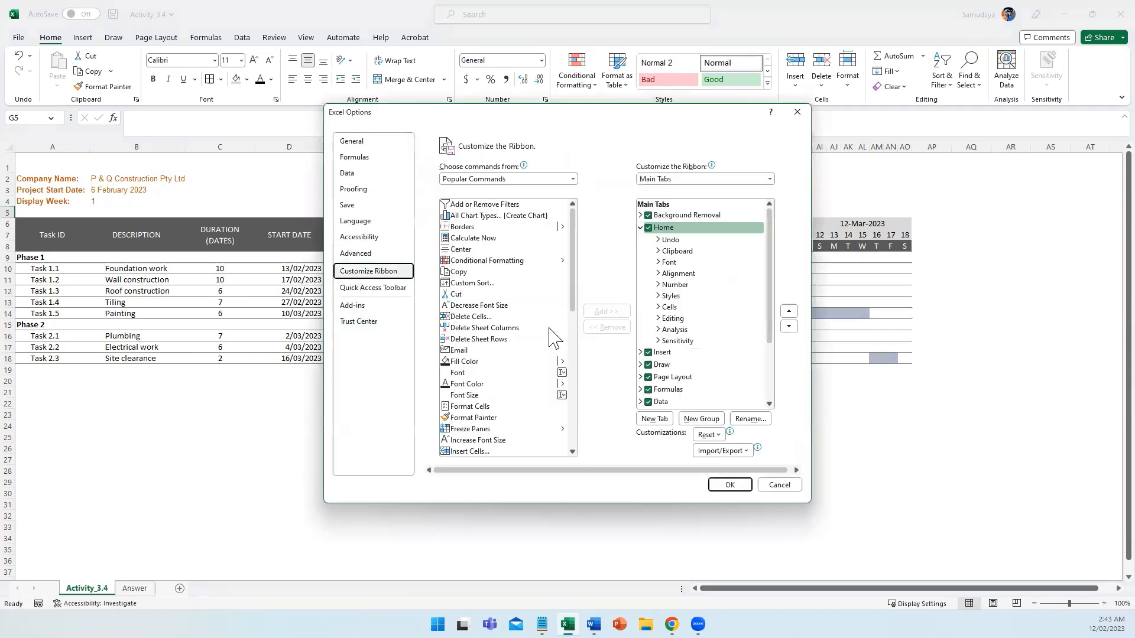
{"action": "left_click_drag", "start_coordinate": [768, 338], "coordinate": [768, 396]}
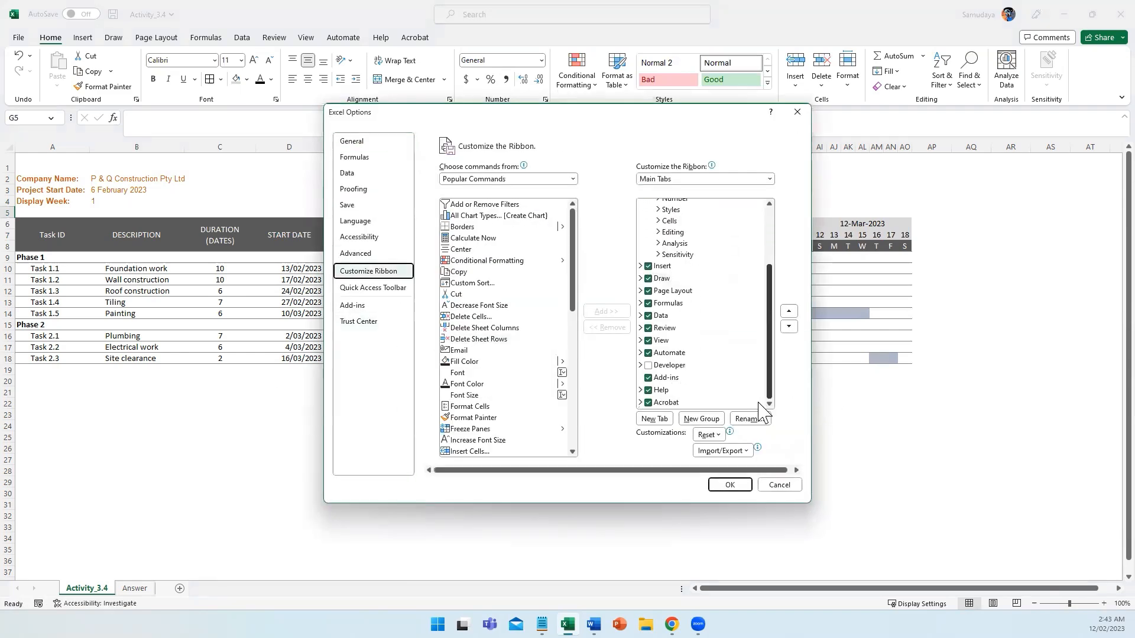
{"action": "left_click", "coordinate": [648, 366]}
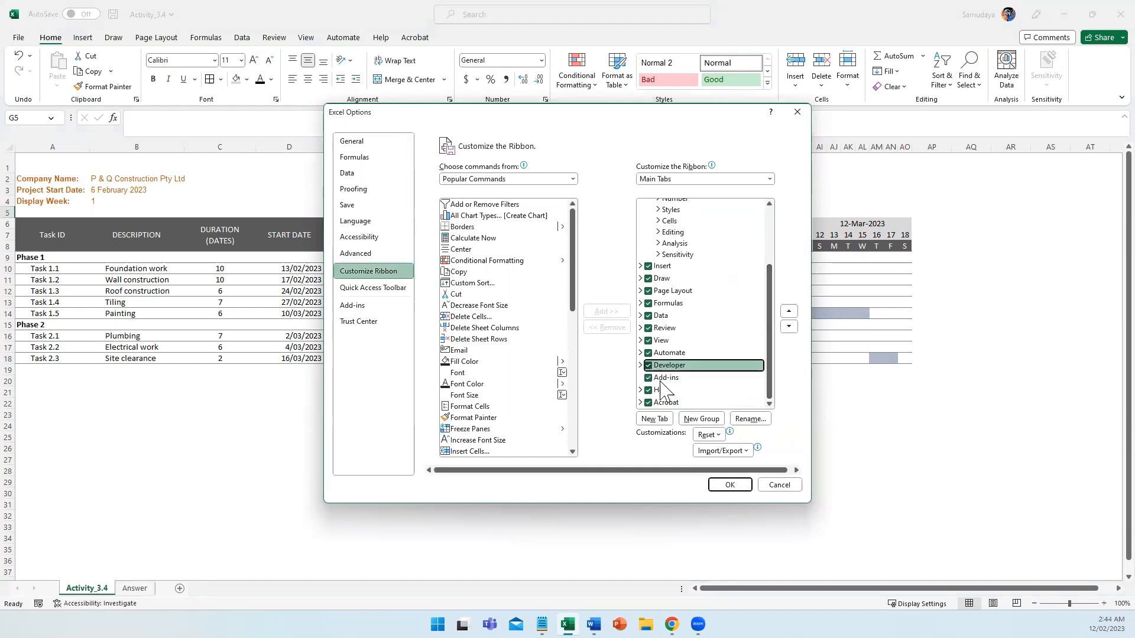
{"action": "left_click", "coordinate": [726, 484]}
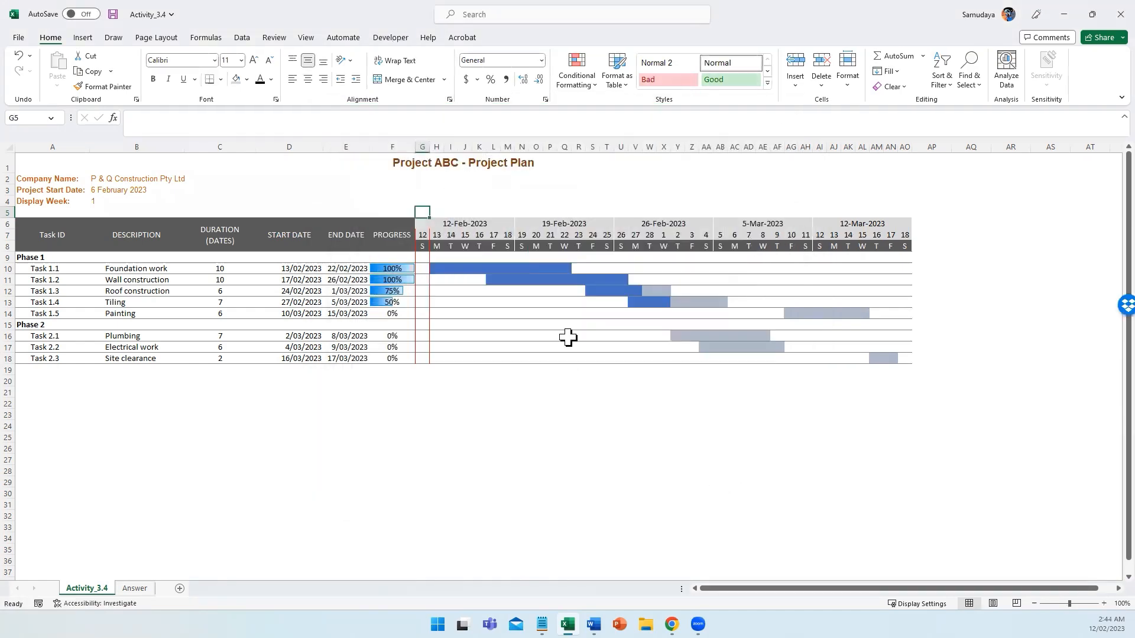
Step: Insert a horizontal form-control scroll bar above the timeline dates, spanning columns G to AO across rows 3 to 5
{"action": "left_click", "coordinate": [390, 39]}
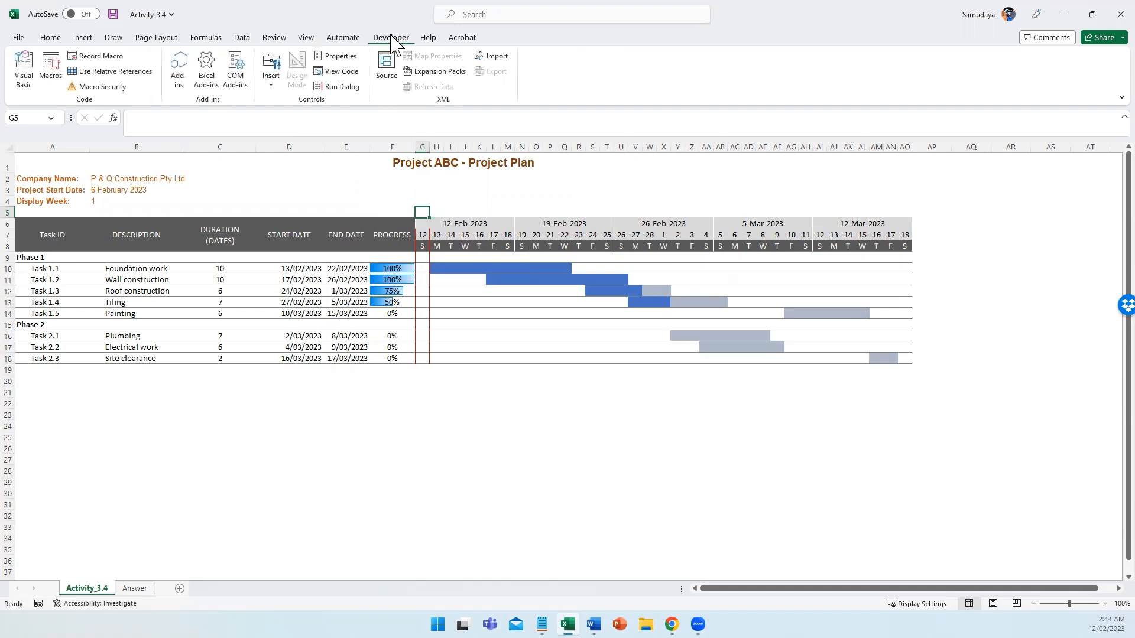
{"action": "left_click", "coordinate": [271, 74]}
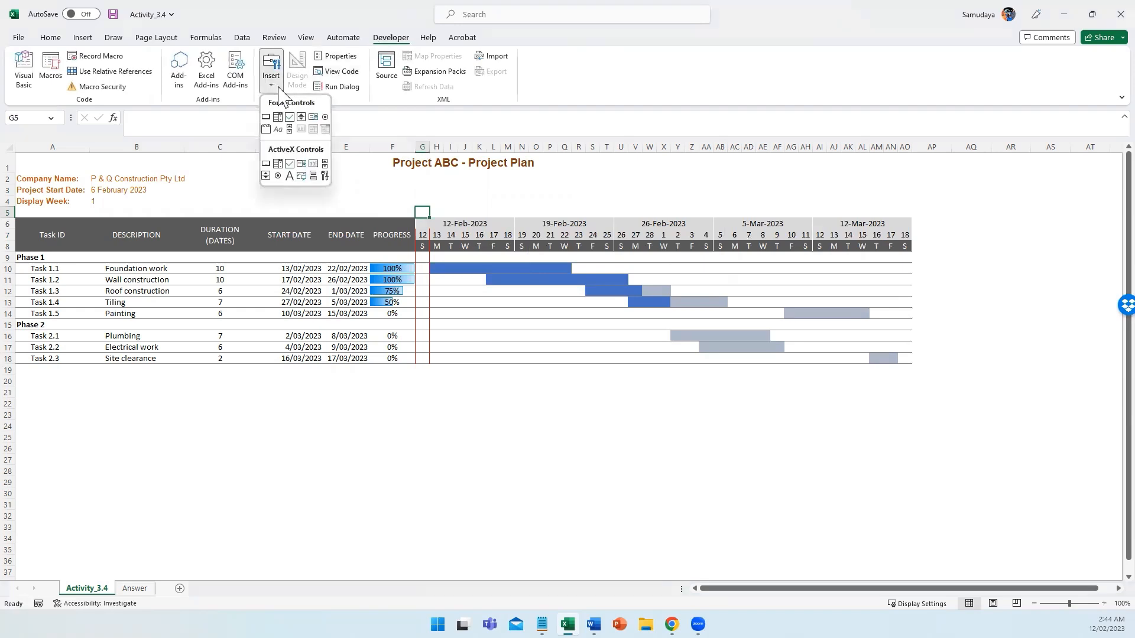
{"action": "left_click", "coordinate": [289, 129]}
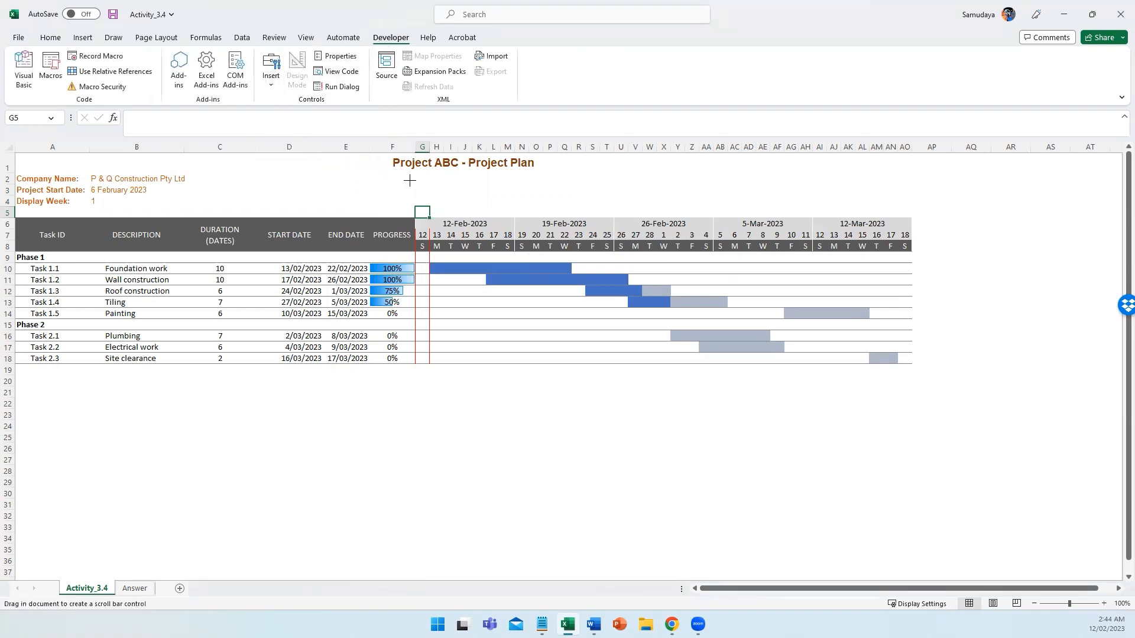
{"action": "left_click_drag", "start_coordinate": [416, 187], "coordinate": [908, 213]}
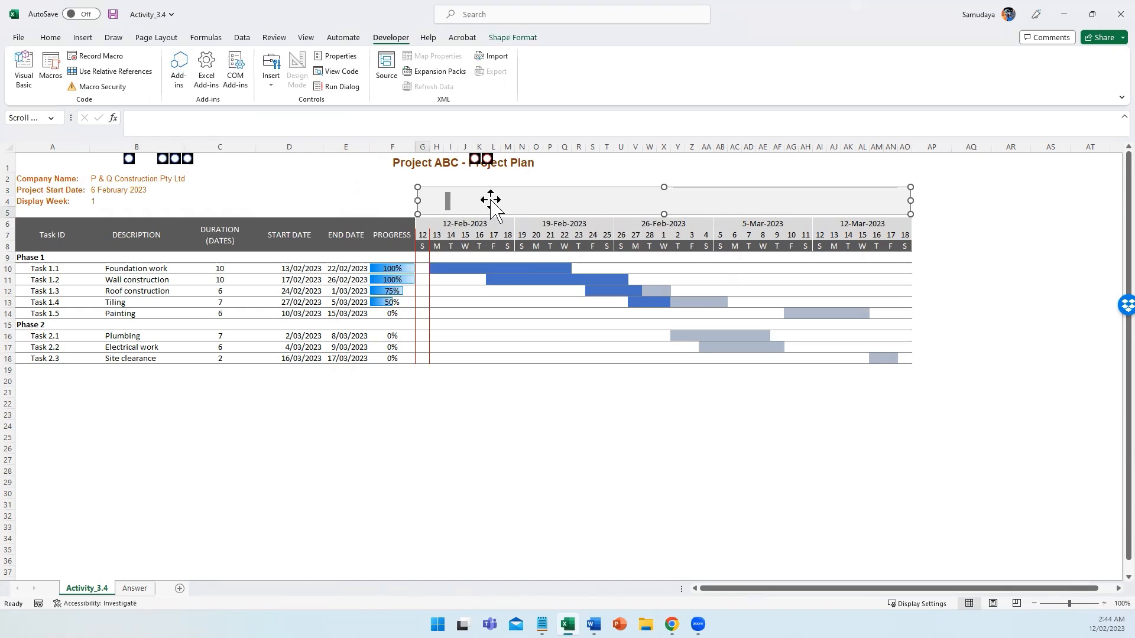
Step: Format the scroll bar control with a page change of 1 and link it to the display week cell $B$4
{"action": "right_click", "coordinate": [448, 201]}
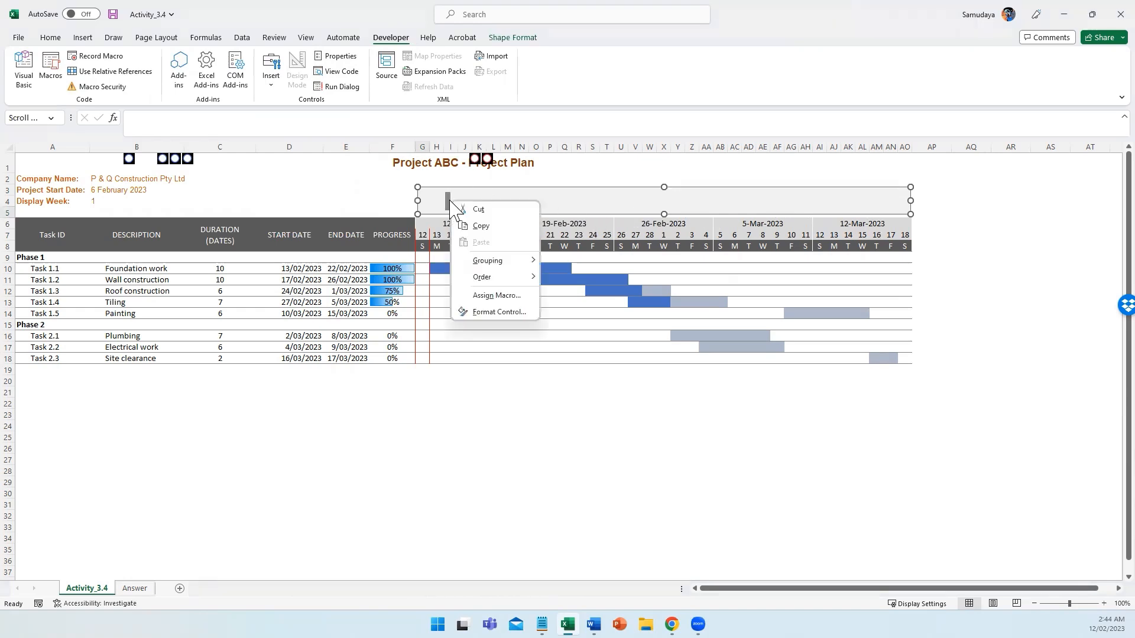
{"action": "left_click", "coordinate": [512, 313]}
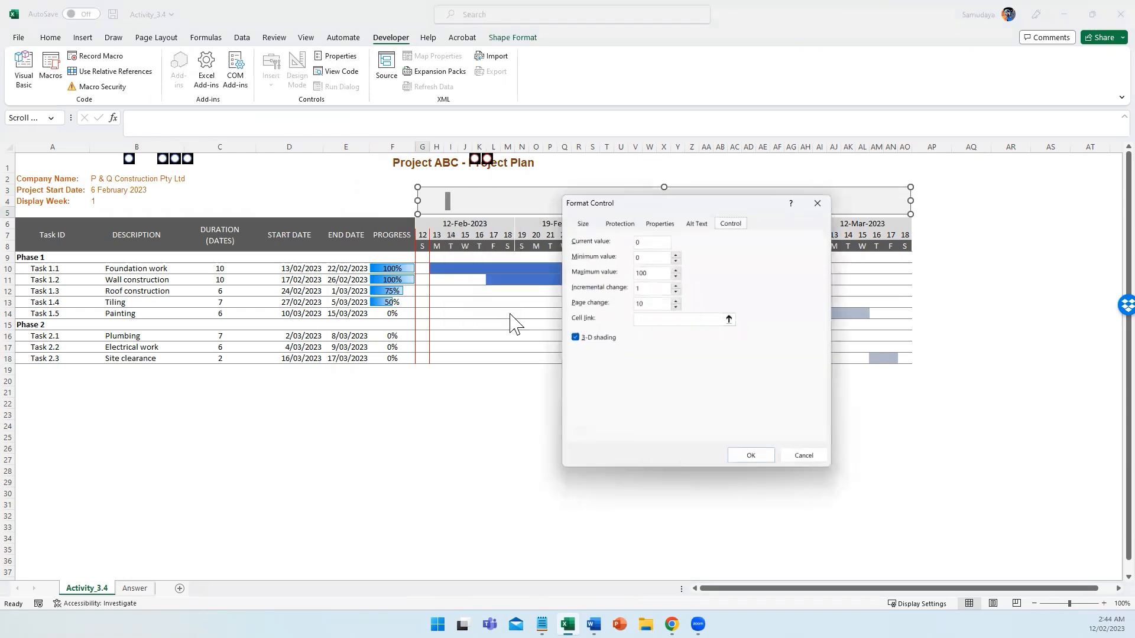
{"action": "left_click", "coordinate": [644, 306]}
{"action": "left_click", "coordinate": [728, 319]}
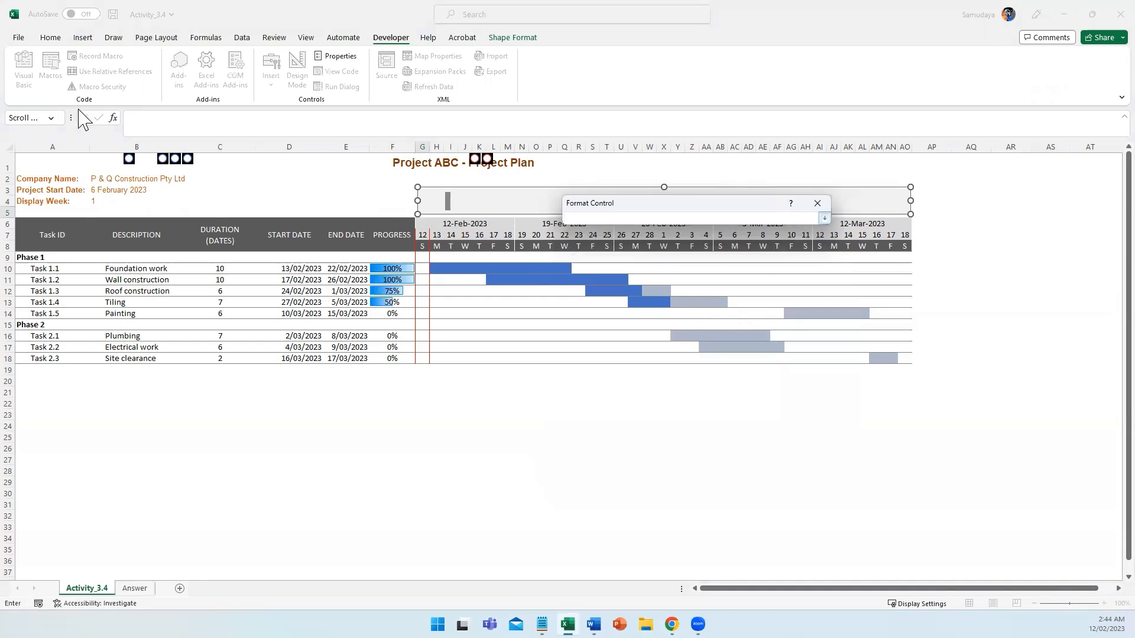
{"action": "left_click", "coordinate": [109, 199]}
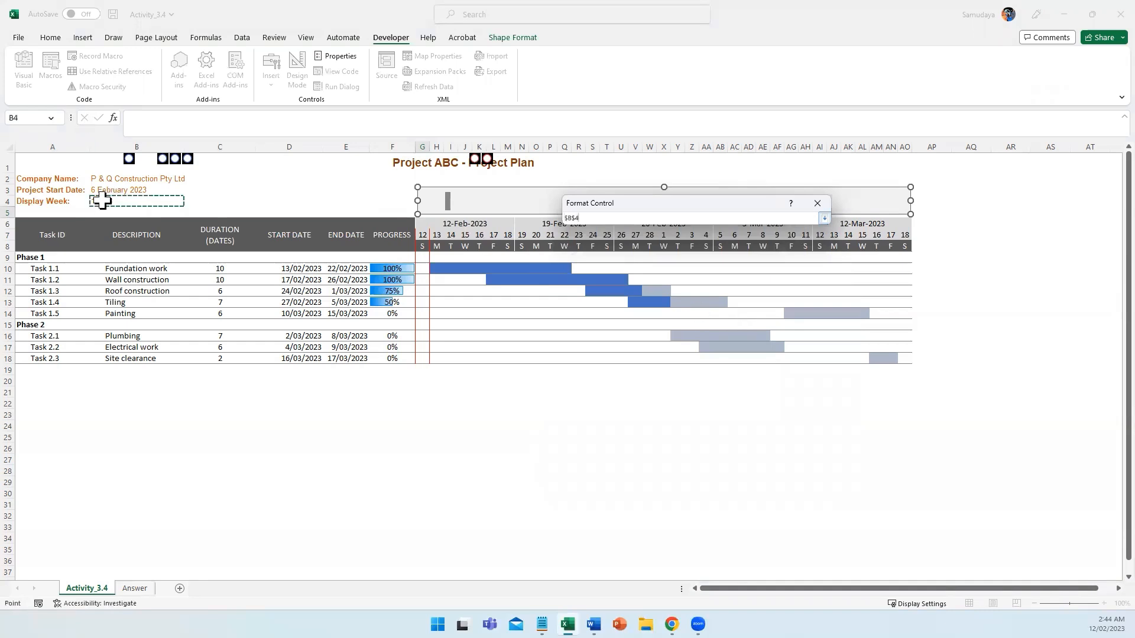
{"action": "left_click", "coordinate": [824, 219]}
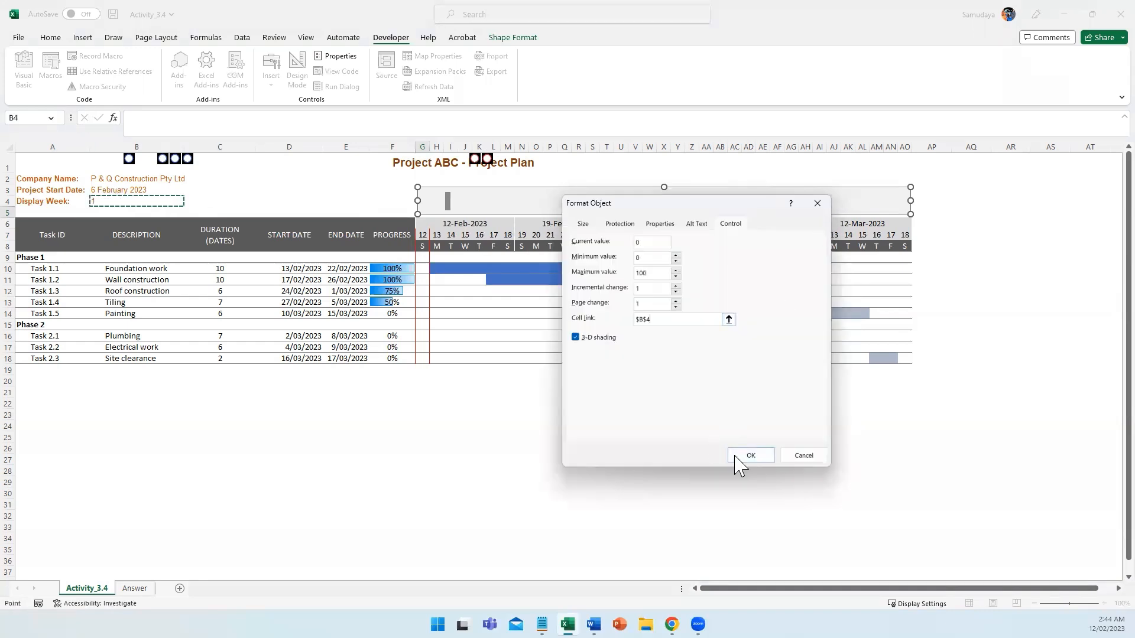
{"action": "left_click", "coordinate": [749, 454]}
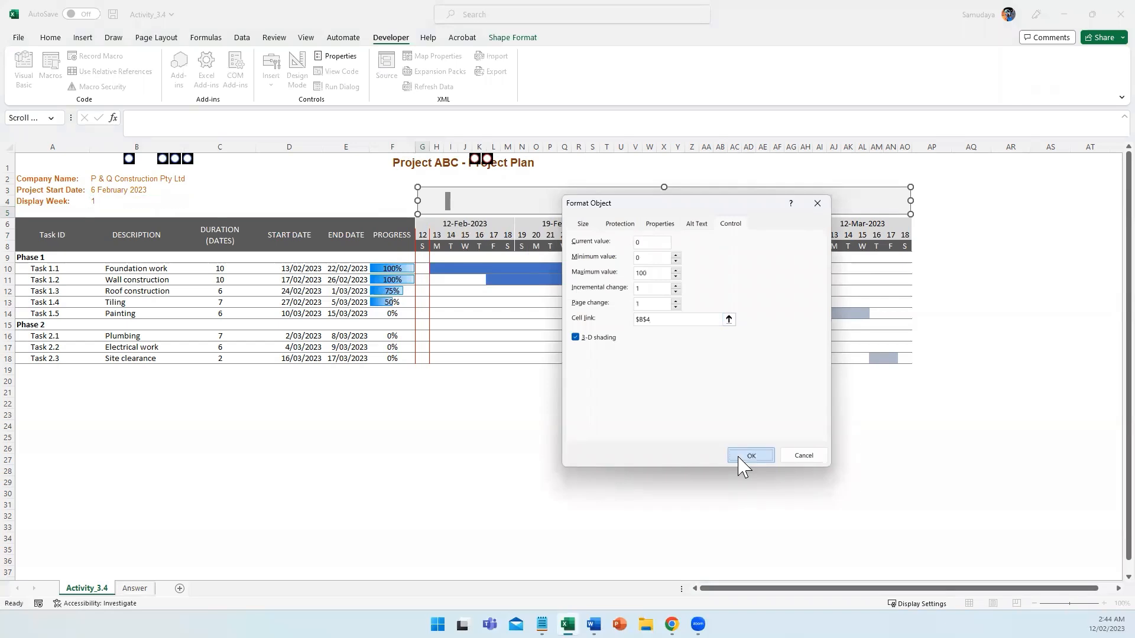
Step: Test the scroll bar by shifting the timeline back and forth, ending on display week 1
{"action": "left_click", "coordinate": [536, 458]}
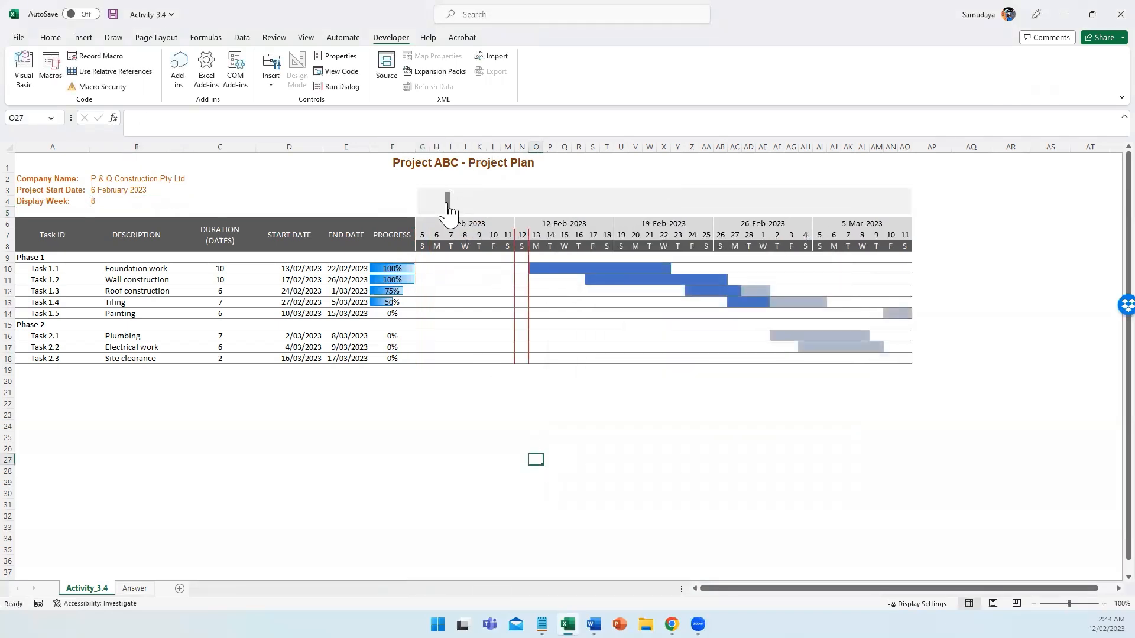
{"action": "left_click", "coordinate": [473, 204]}
{"action": "mouse_move", "coordinate": [471, 203]}
{"action": "left_mouse_down"}
{"action": "mouse_move", "coordinate": [430, 199]}
{"action": "mouse_move", "coordinate": [562, 209]}
{"action": "mouse_move", "coordinate": [500, 189]}
{"action": "mouse_move", "coordinate": [451, 202]}
{"action": "left_mouse_up"}
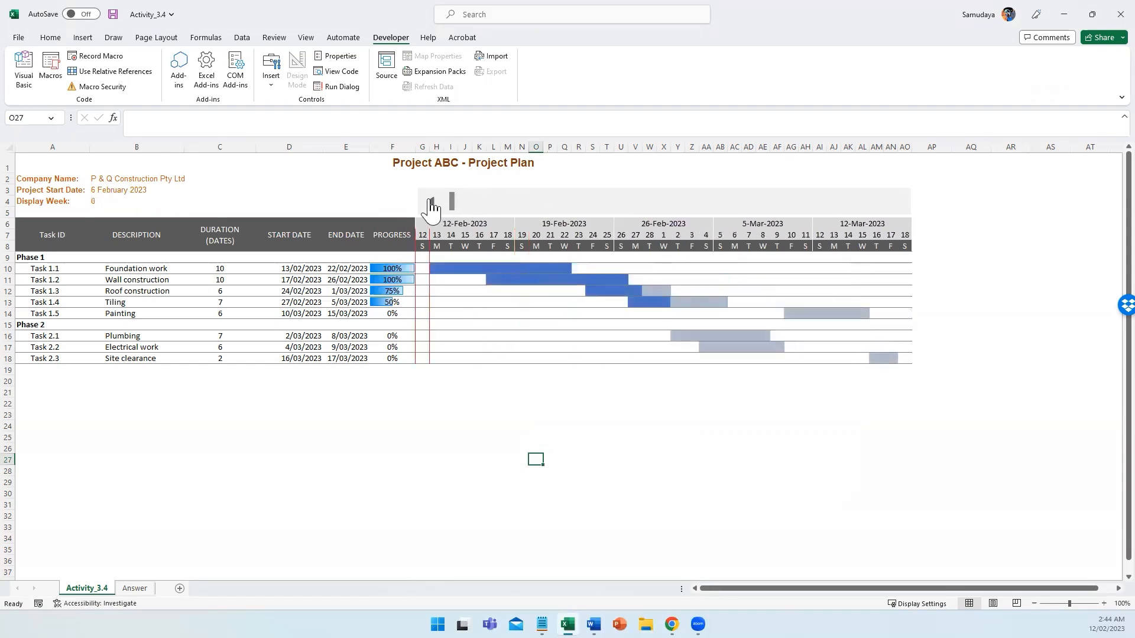
{"action": "left_click", "coordinate": [431, 204]}
{"action": "left_click", "coordinate": [904, 205]}
{"action": "left_click", "coordinate": [566, 434]}
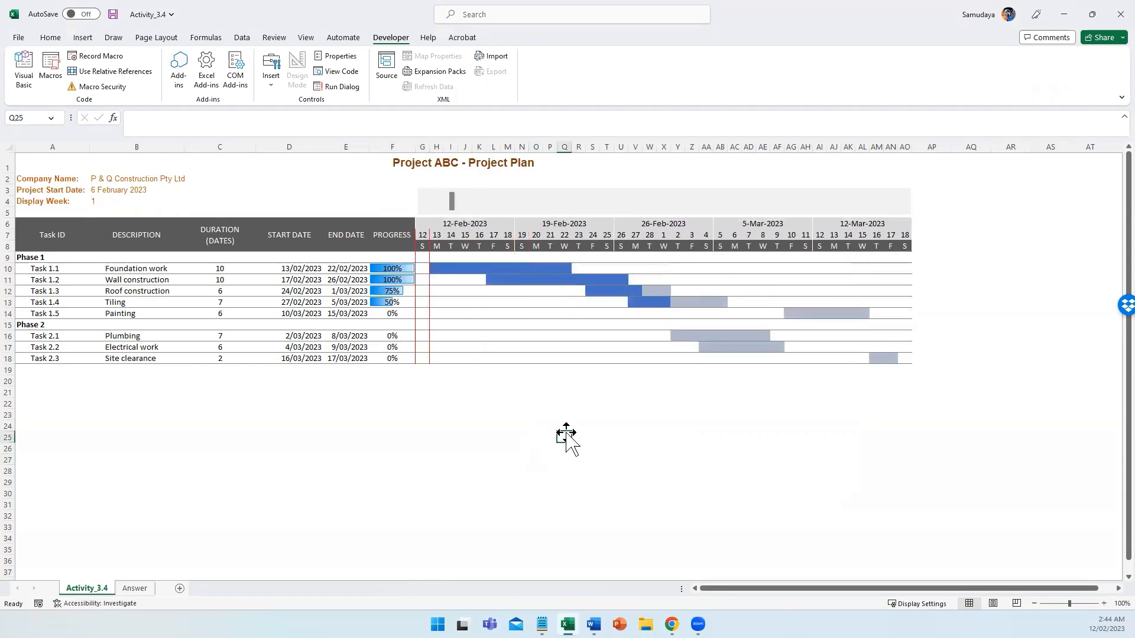
Step: Compare with the Answer sheet, and apply grey outline and inside borders to the project start date and display week cells B3:B4 on Activity_3.4
{"action": "left_click", "coordinate": [134, 588]}
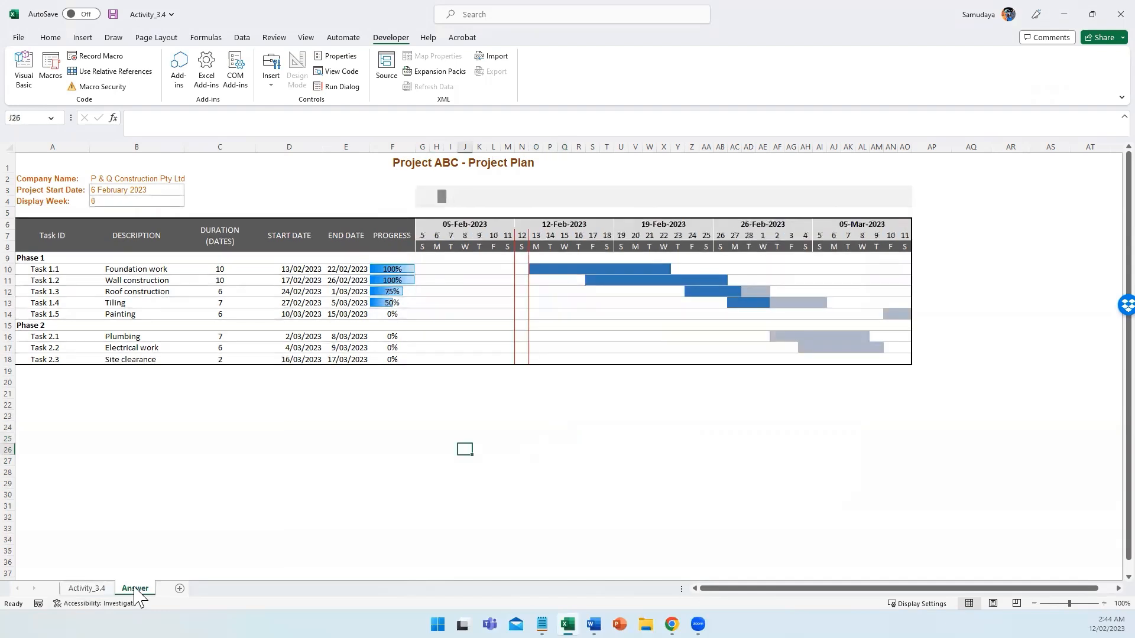
{"action": "left_click", "coordinate": [81, 588]}
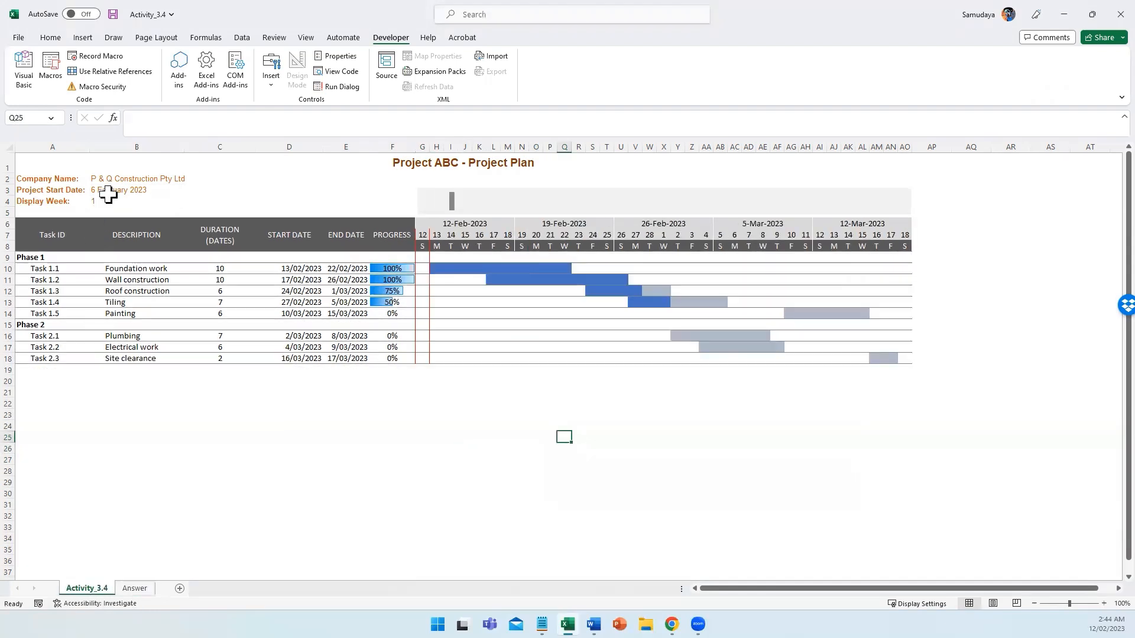
{"action": "left_click_drag", "start_coordinate": [109, 190], "coordinate": [111, 200]}
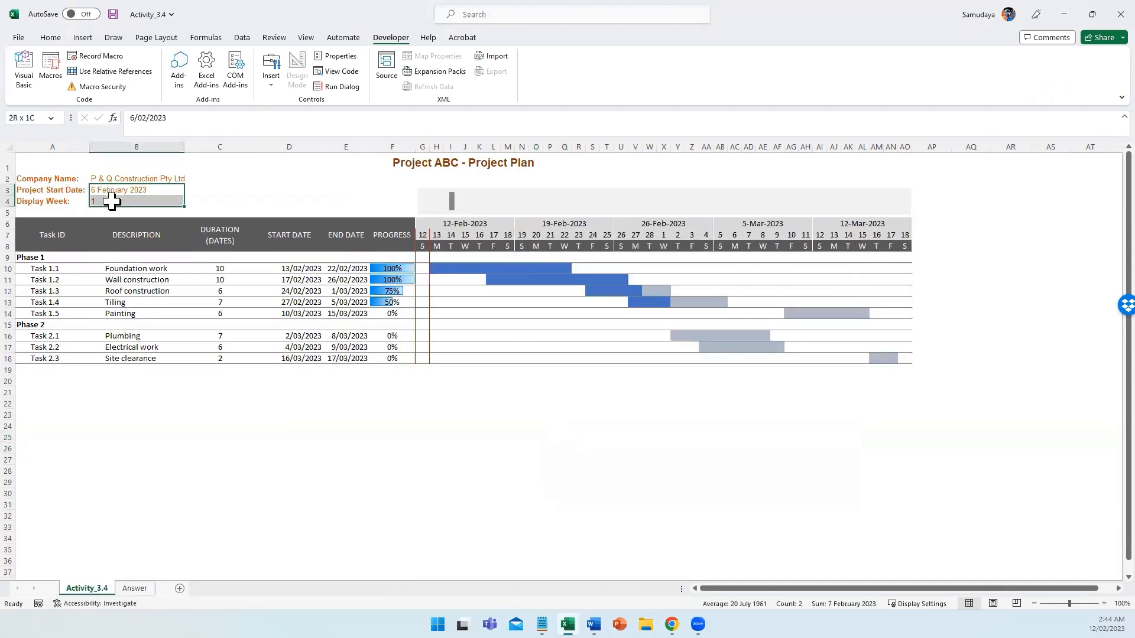
{"action": "left_click", "coordinate": [51, 37]}
{"action": "left_click", "coordinate": [220, 80]}
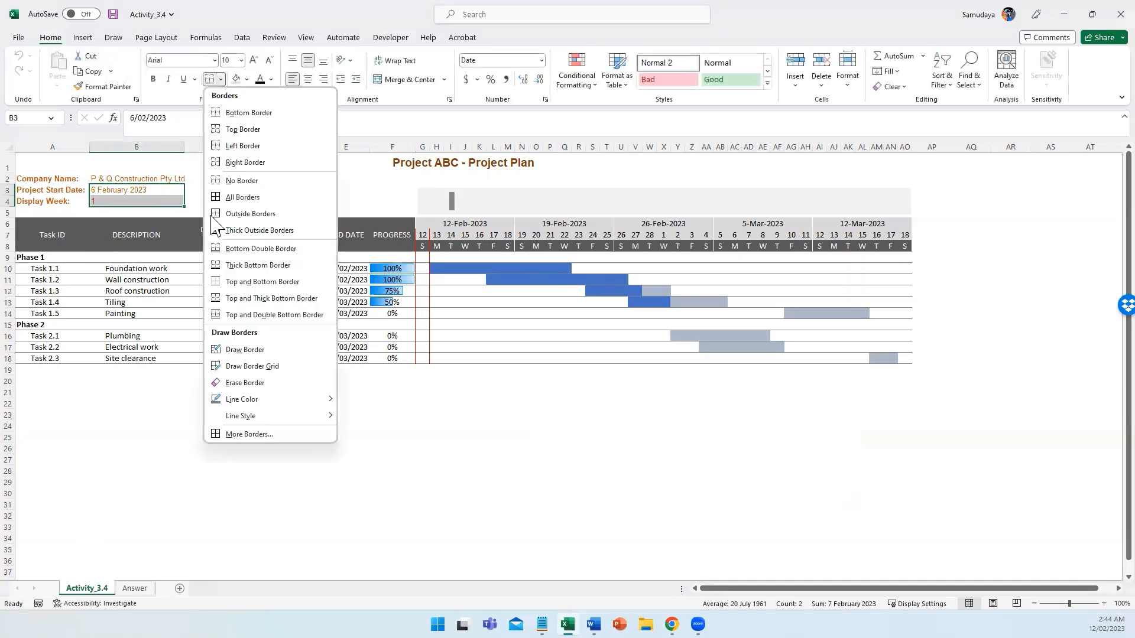
{"action": "left_click", "coordinate": [245, 435]}
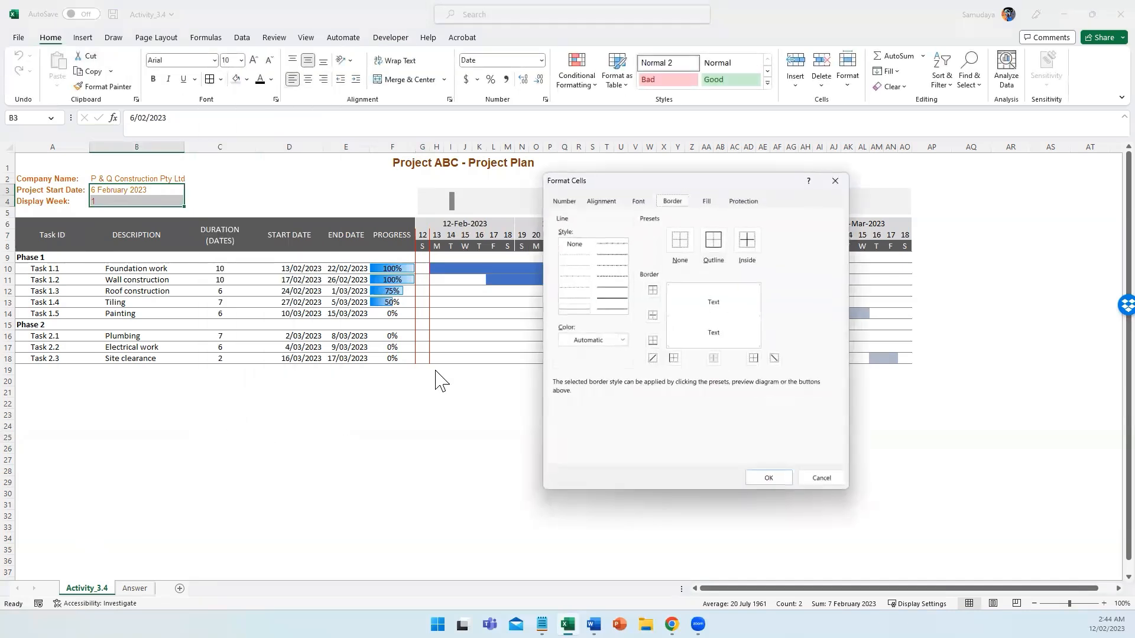
{"action": "left_click", "coordinate": [622, 340]}
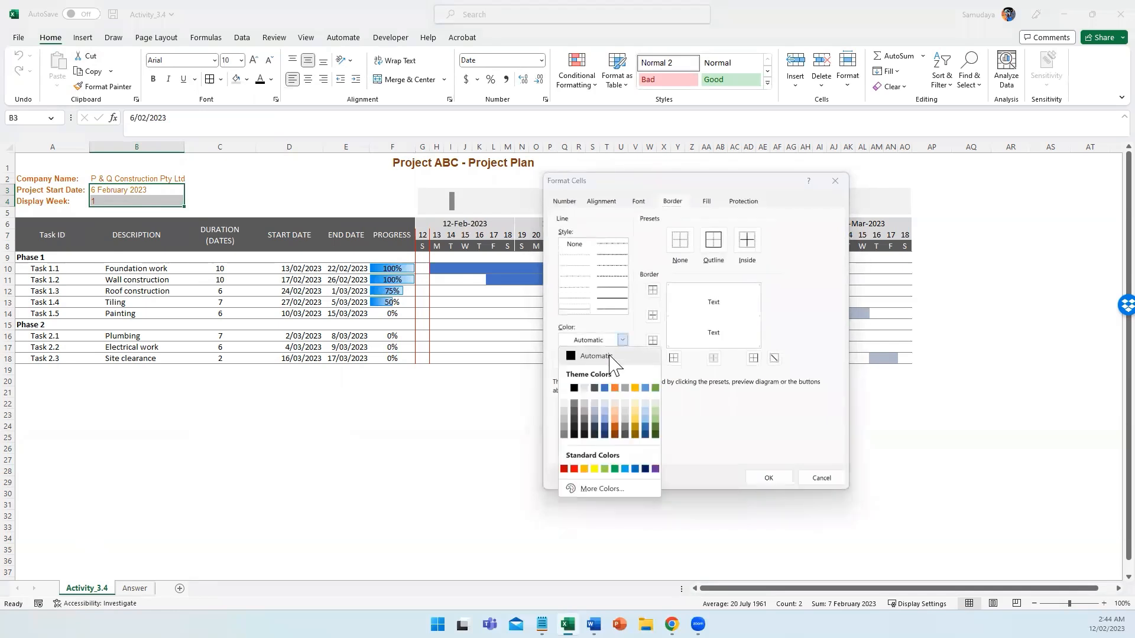
{"action": "left_click", "coordinate": [561, 426]}
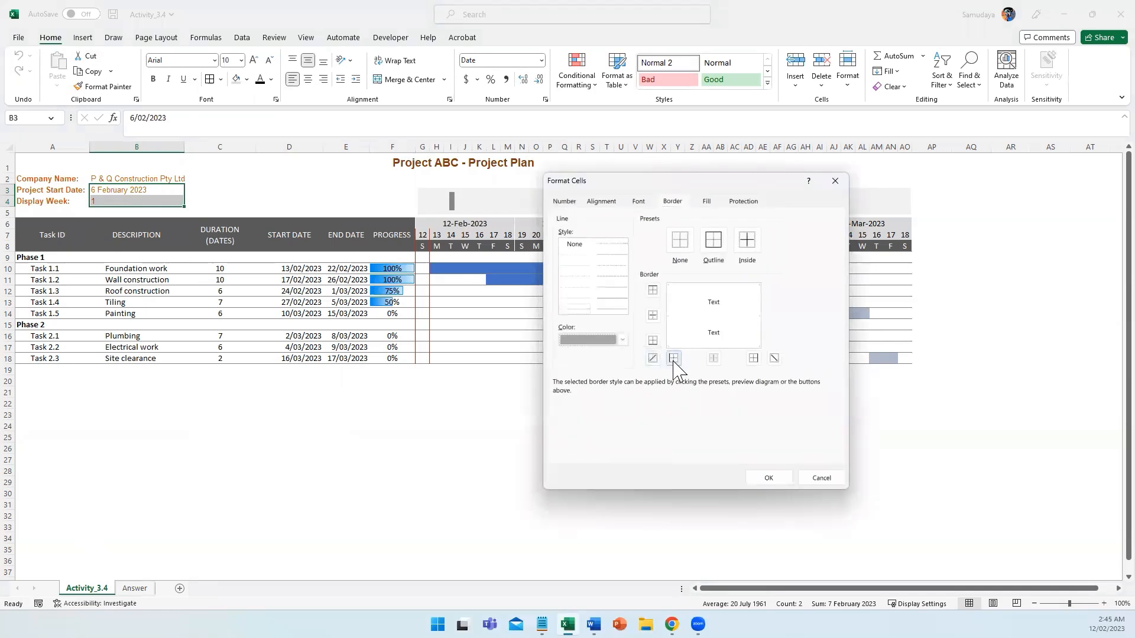
{"action": "left_click", "coordinate": [673, 358]}
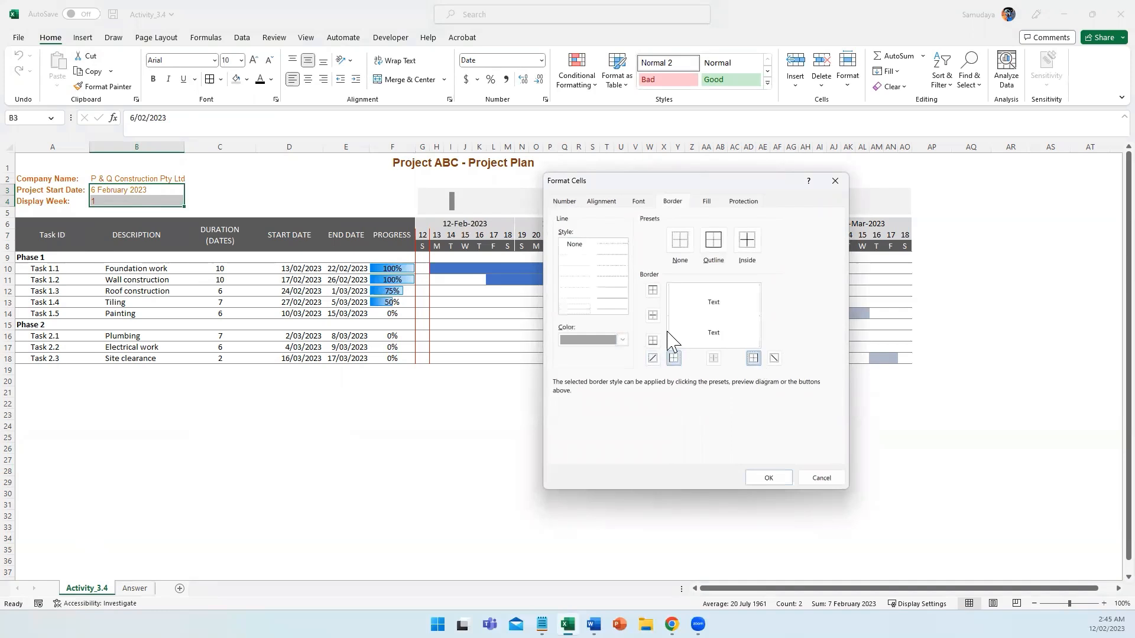
{"action": "left_click", "coordinate": [653, 341]}
{"action": "left_click", "coordinate": [652, 315]}
{"action": "left_click", "coordinate": [652, 290]}
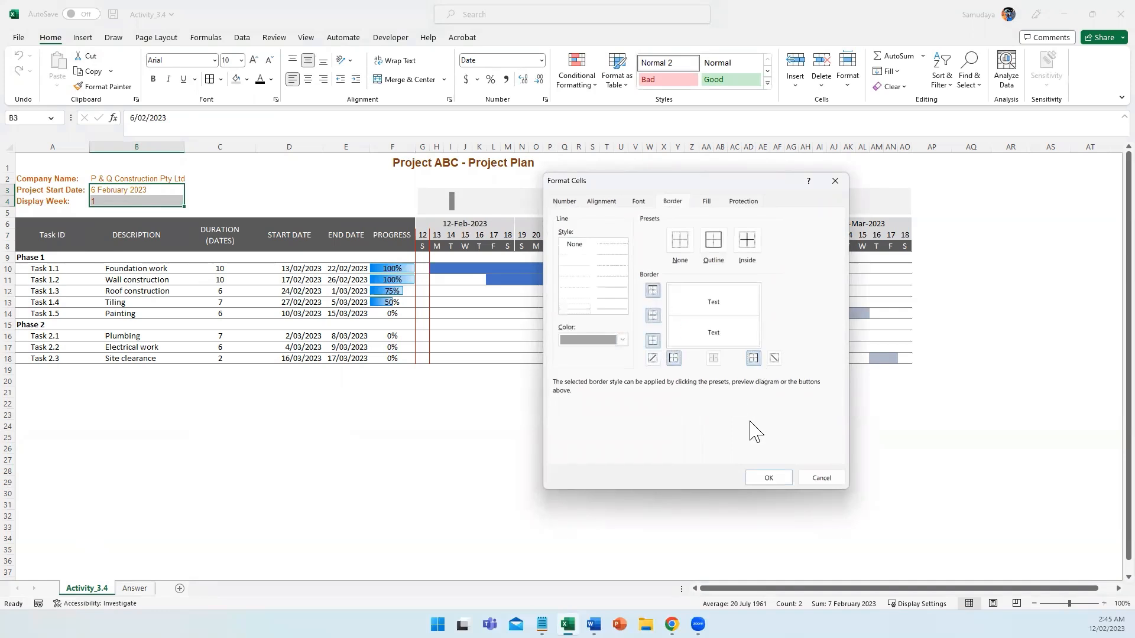
{"action": "left_click", "coordinate": [768, 478]}
{"action": "left_click", "coordinate": [331, 438]}
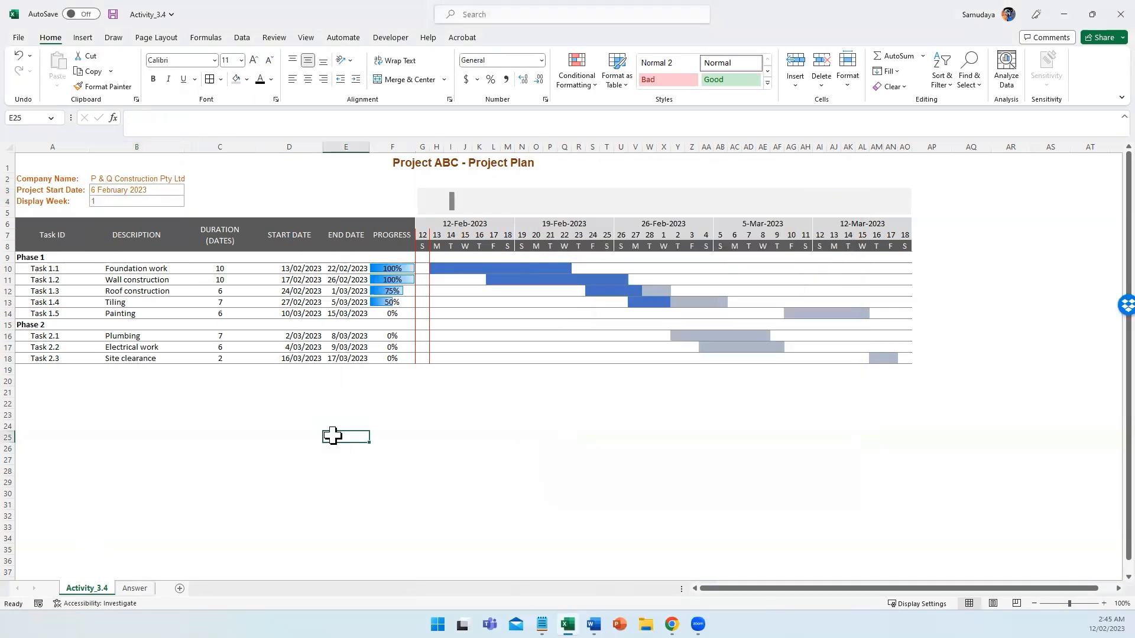
Step: Check the Answer sheet once more, and set the Plumbing task's progress to 100% on Activity_3.4
{"action": "left_click", "coordinate": [132, 589]}
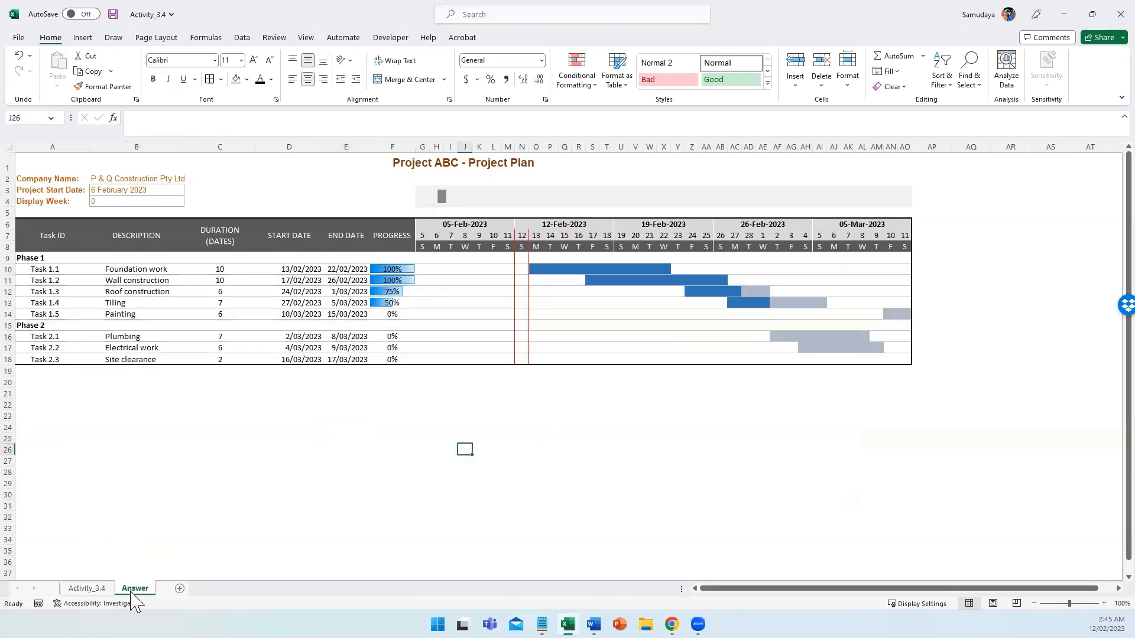
{"action": "left_click", "coordinate": [95, 590]}
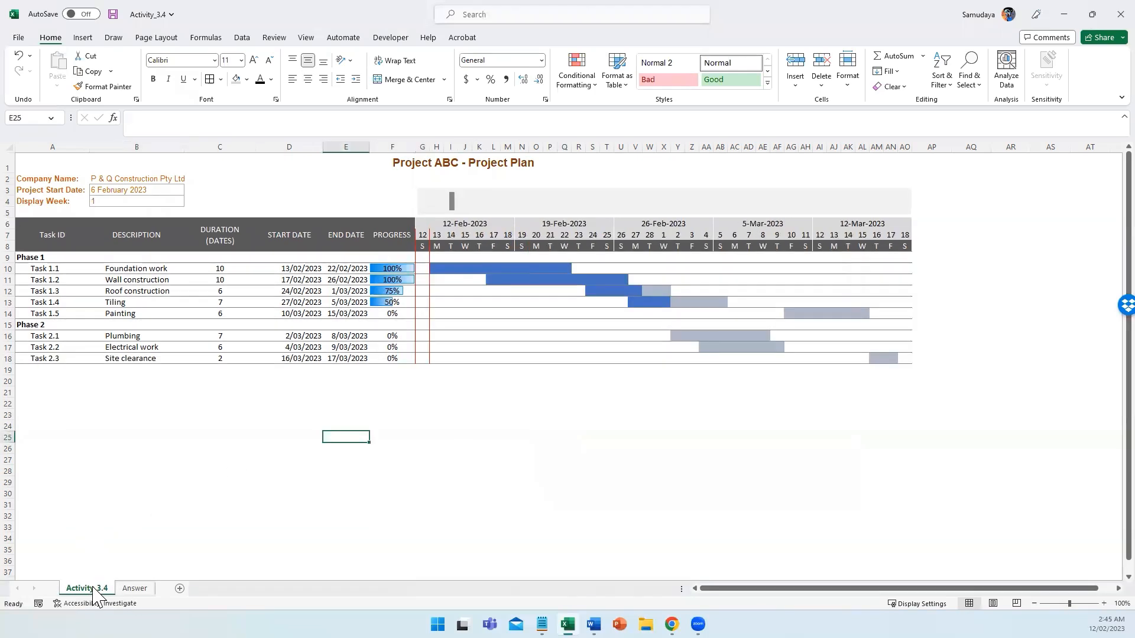
{"action": "left_click", "coordinate": [388, 336]}
{"action": "type", "text": "100"}
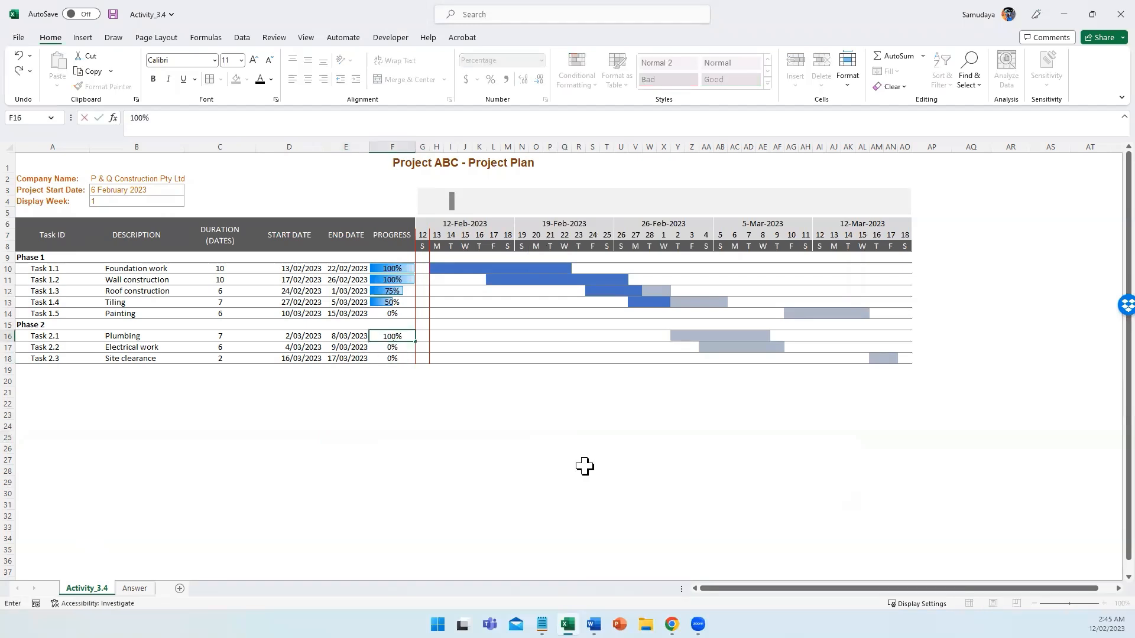
{"action": "key", "text": "Return"}
{"action": "left_click", "coordinate": [376, 335]}
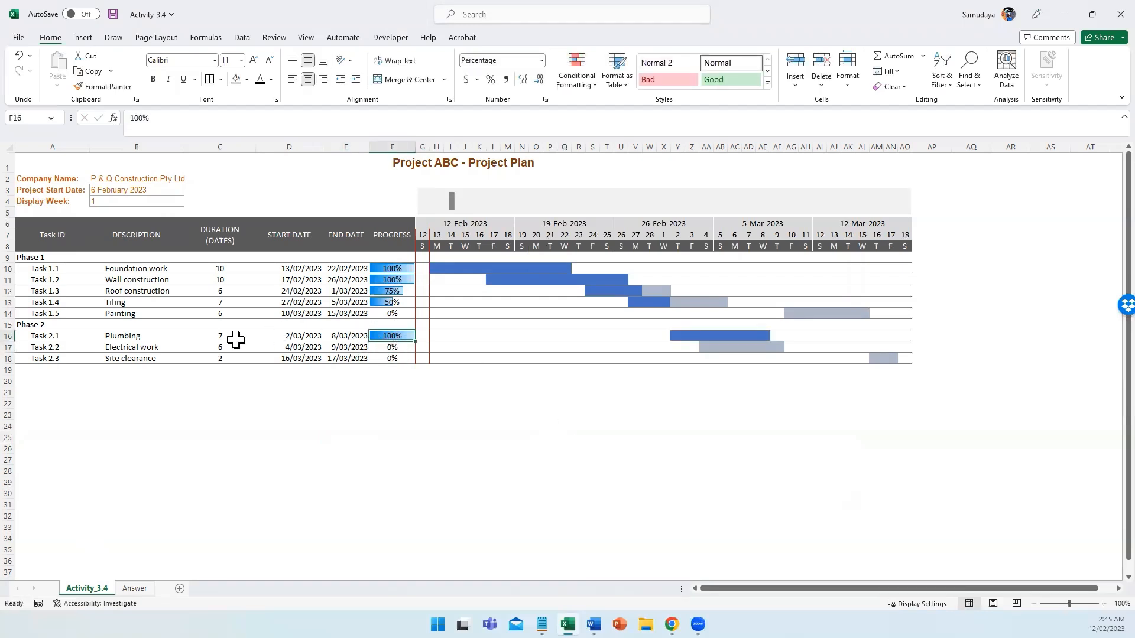
Step: Set the Plumbing task's duration to 10
{"action": "left_click", "coordinate": [235, 336]}
{"action": "type", "text": "10"}
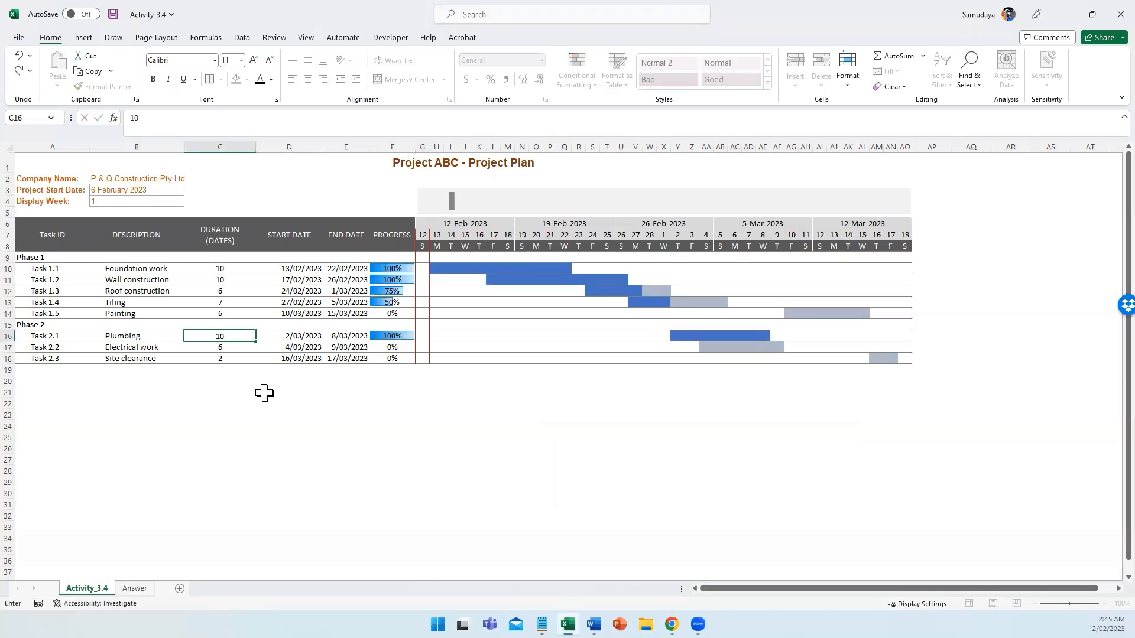
{"action": "key", "text": "Return"}
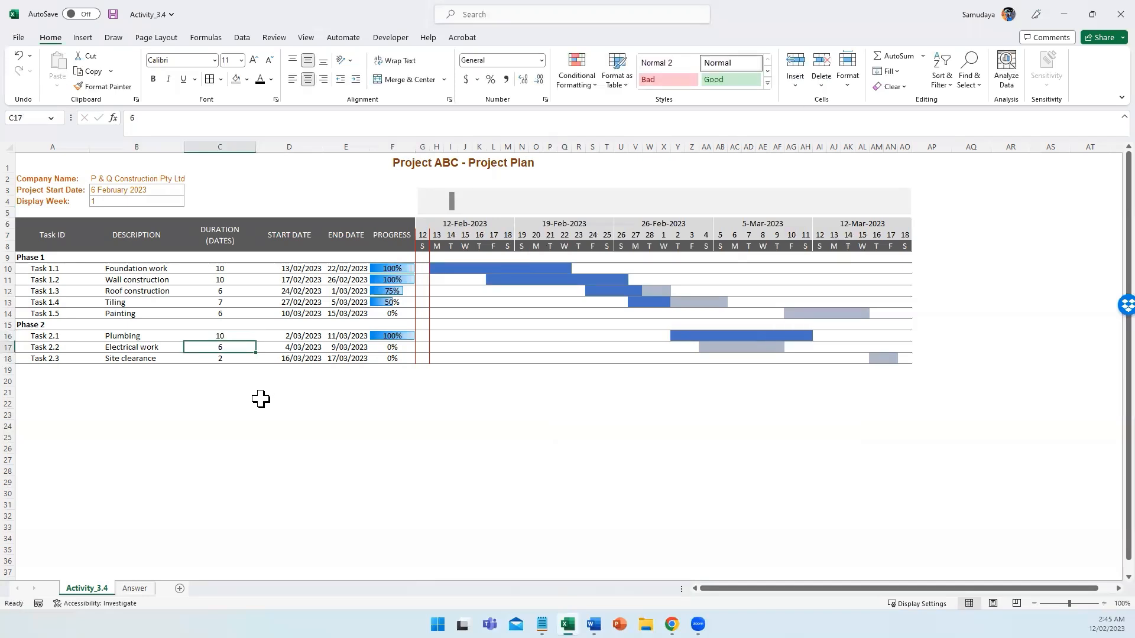